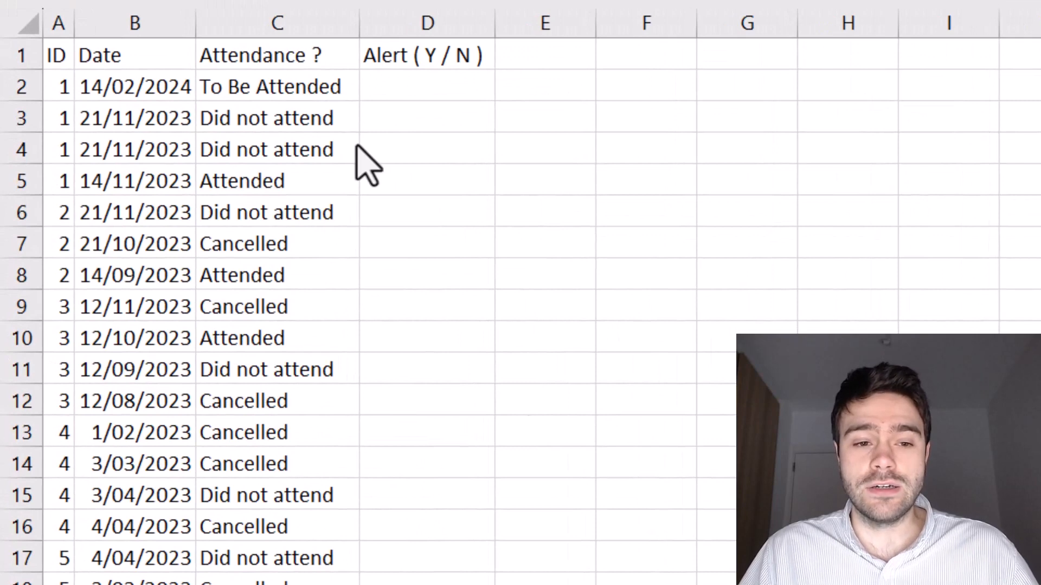
pyautogui.click(390, 86)
pyautogui.click(61, 88)
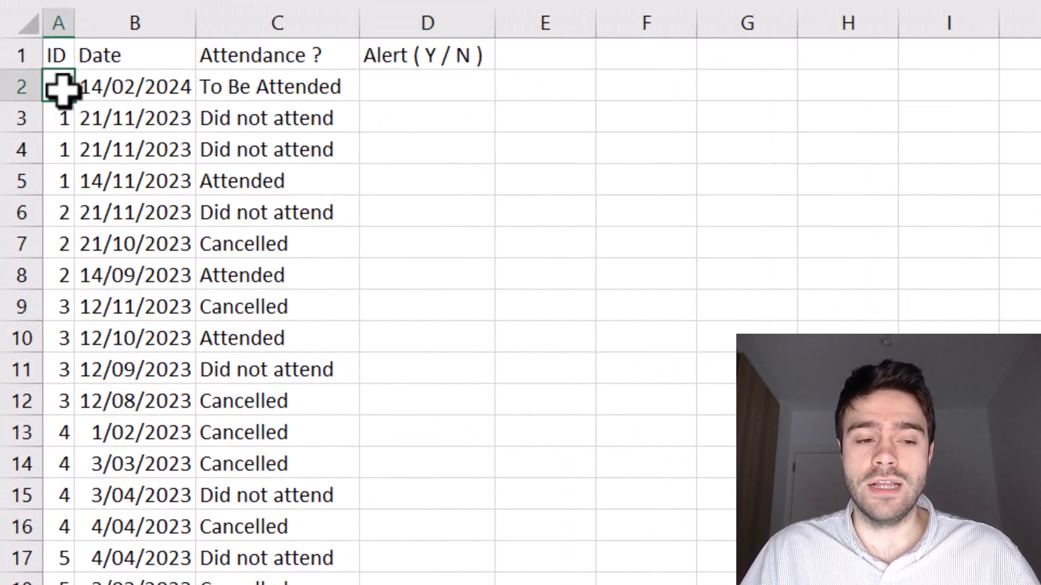
pyautogui.moveTo(123, 88); pyautogui.dragTo(123, 180)
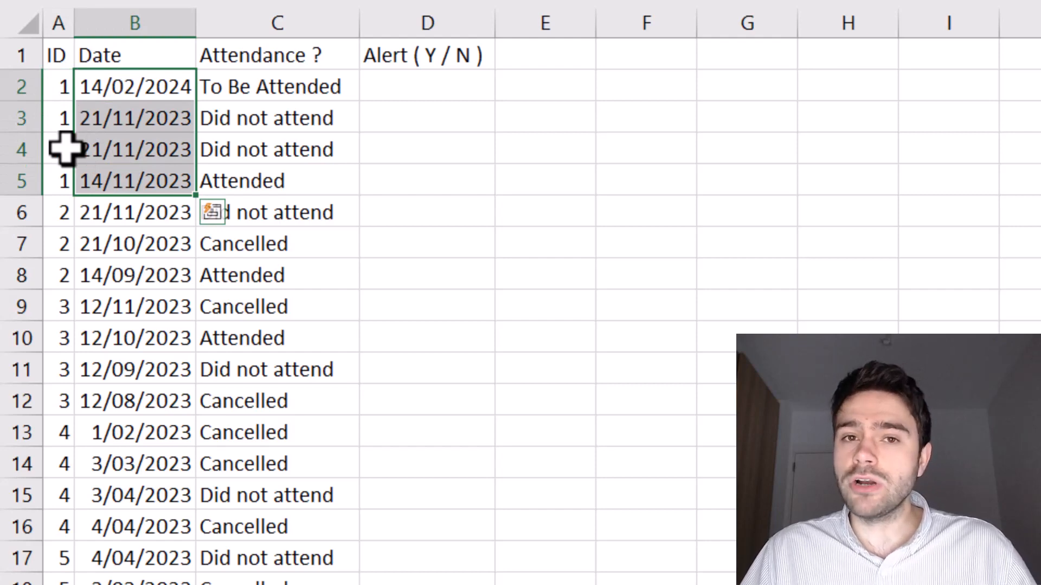
pyautogui.click(144, 90)
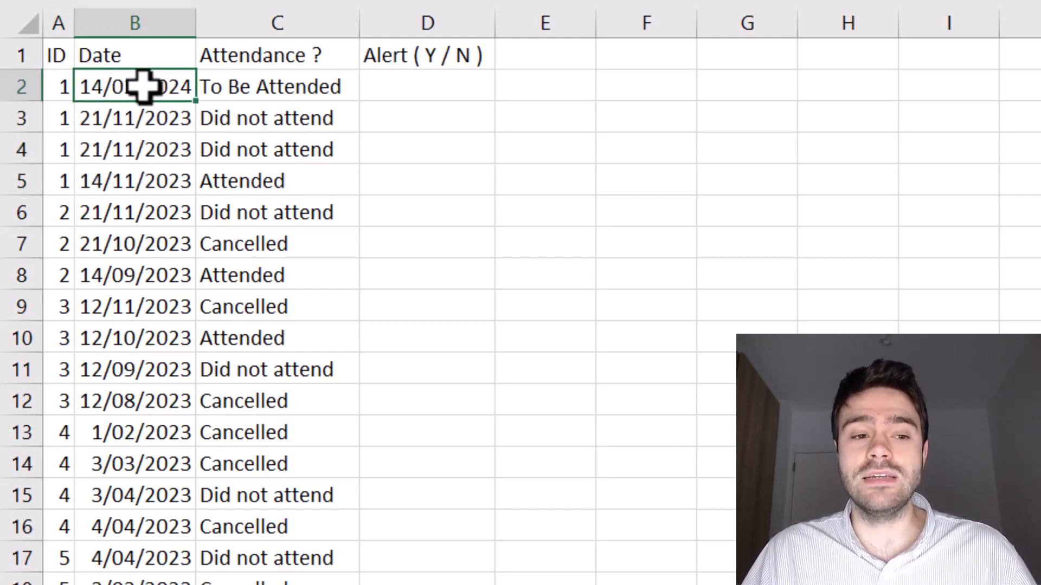
pyautogui.moveTo(144, 87); pyautogui.dragTo(140, 178)
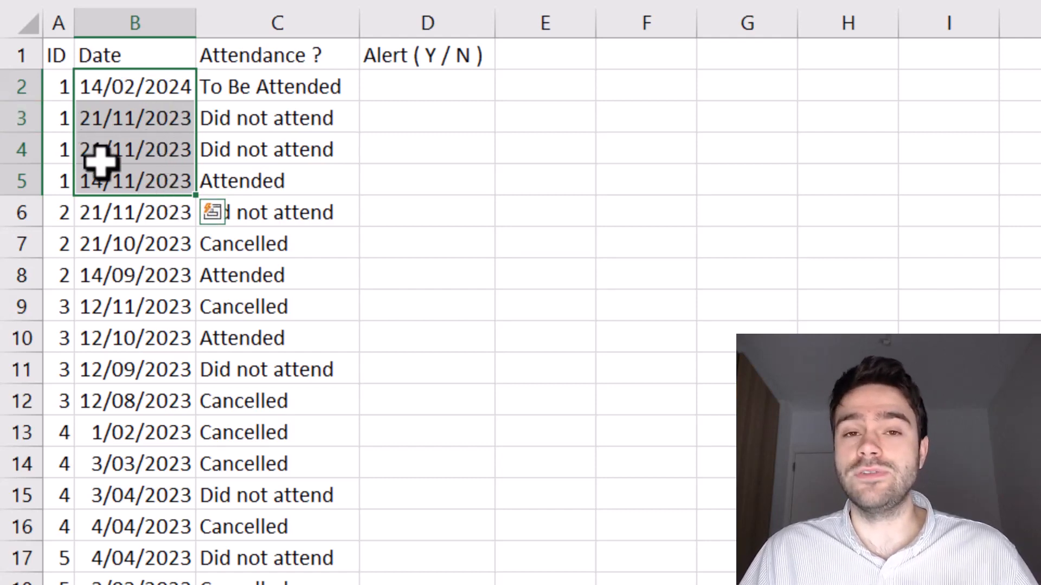
# - Enter =FILTER(B2:B21,A2:A21=A2) in D2 to return all dates that share the row's ID
pyautogui.click(411, 89)
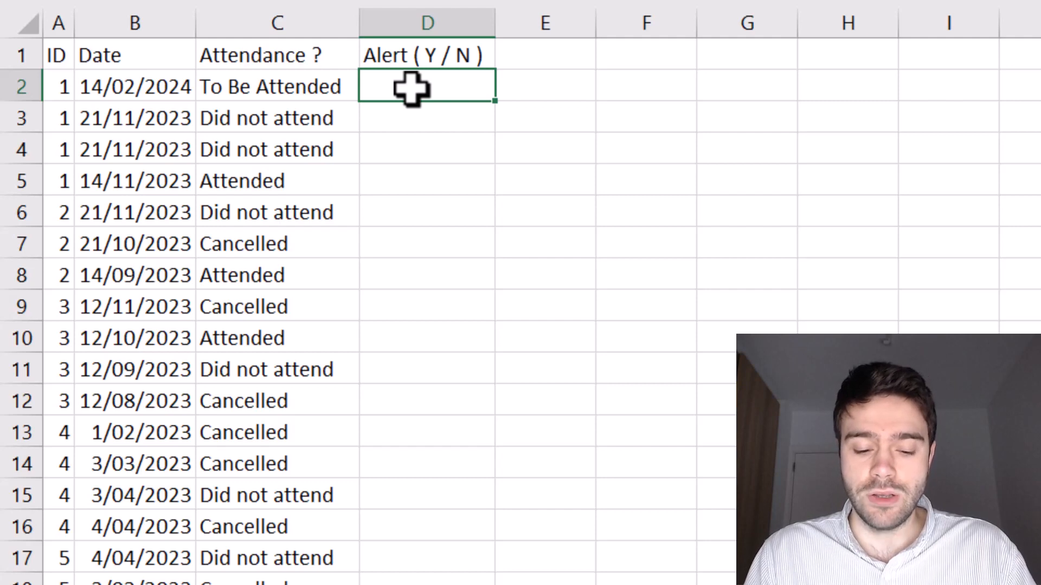
pyautogui.write('=FILTER')
pyautogui.press('Tab')
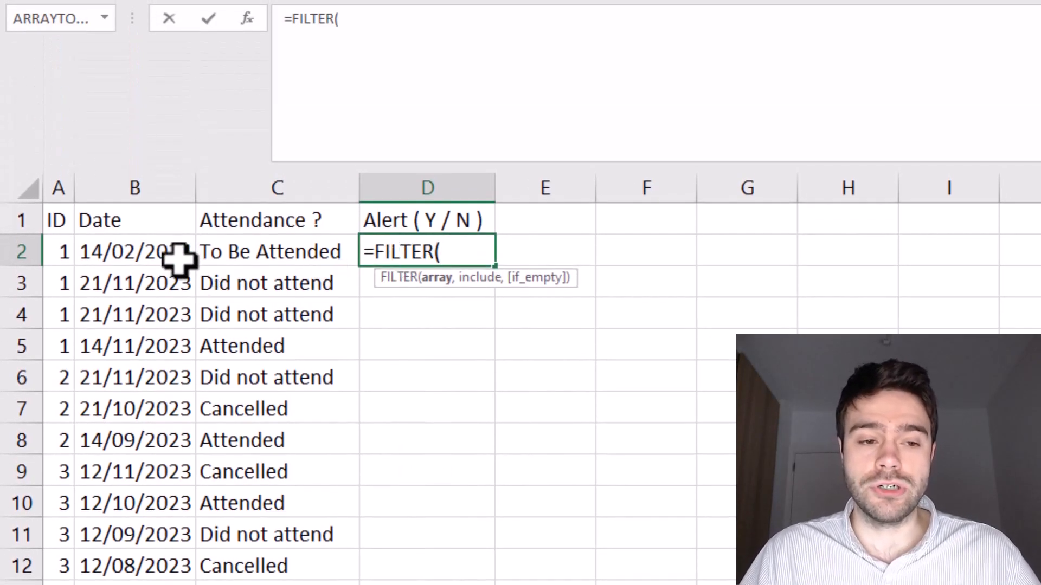
pyautogui.moveTo(179, 259); pyautogui.dragTo(172, 584)
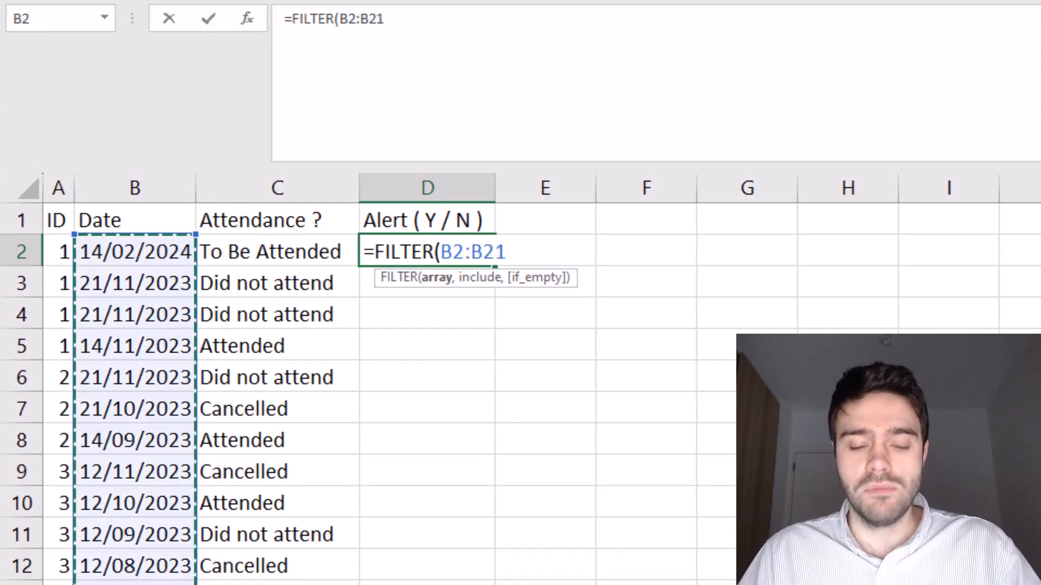
pyautogui.write(',')
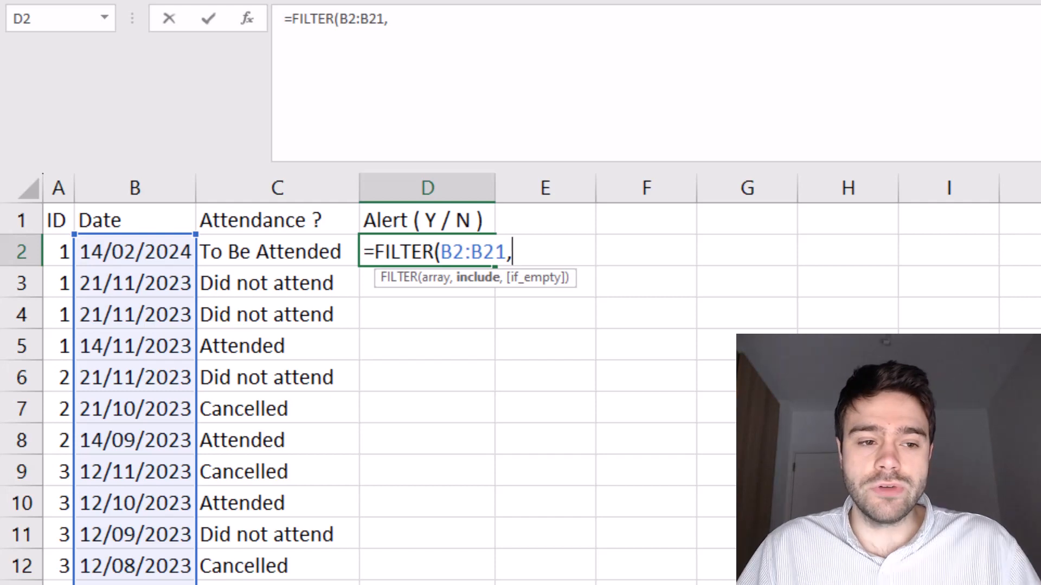
pyautogui.click(63, 252)
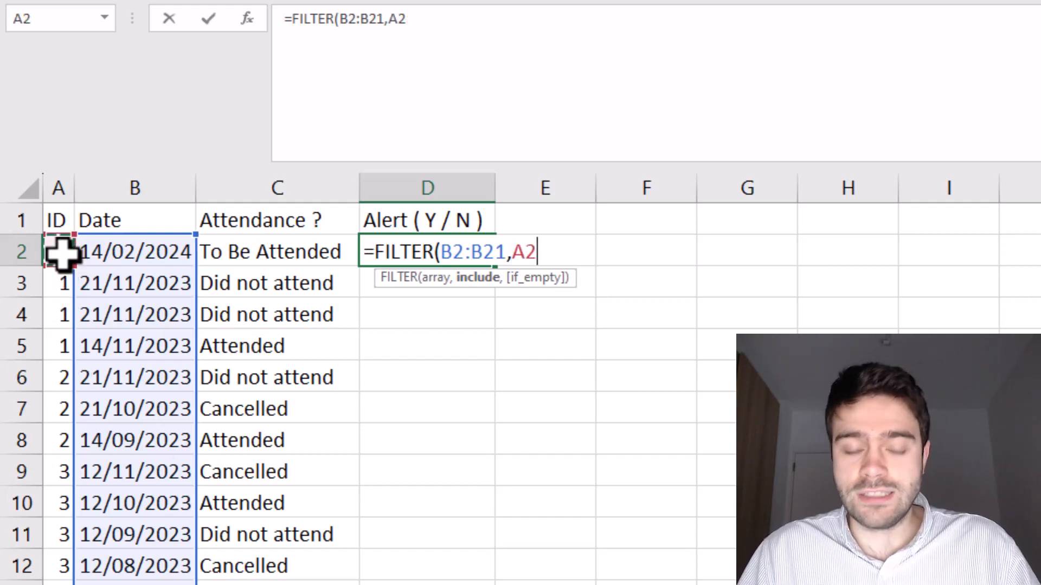
pyautogui.hotkey('ctrl', 'shift', 'Down')
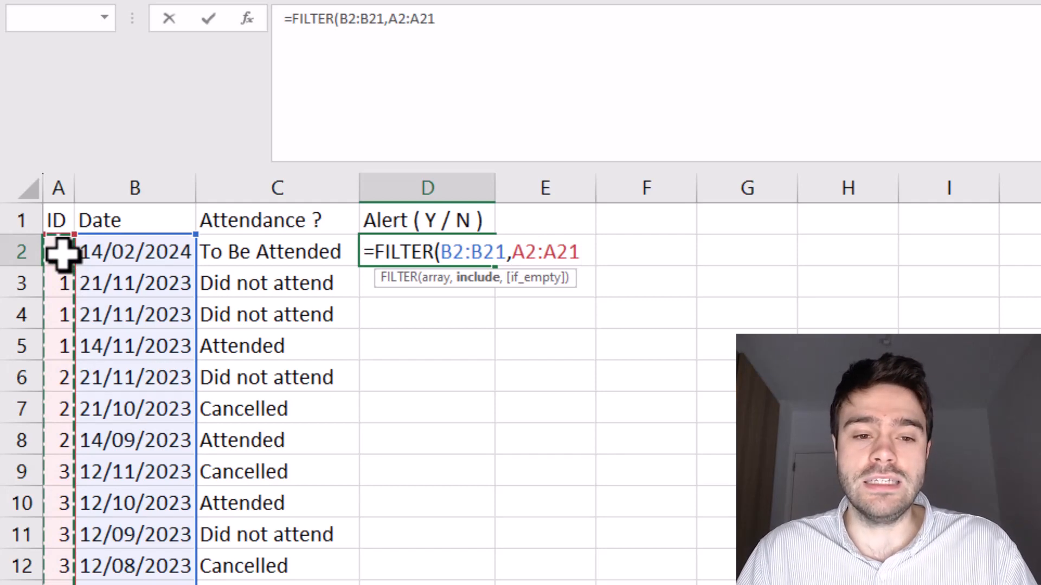
pyautogui.write('=')
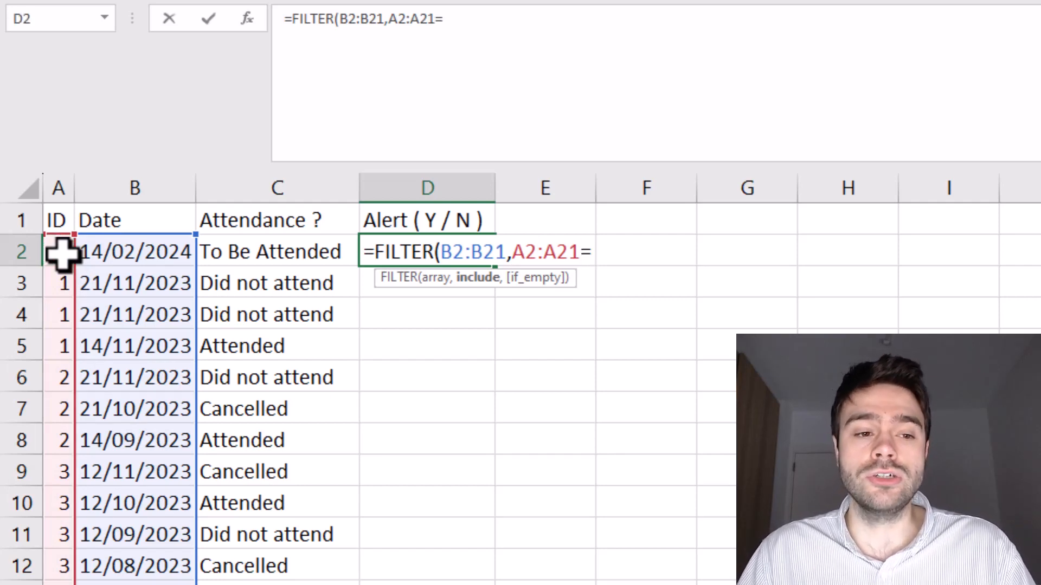
pyautogui.write('A2')
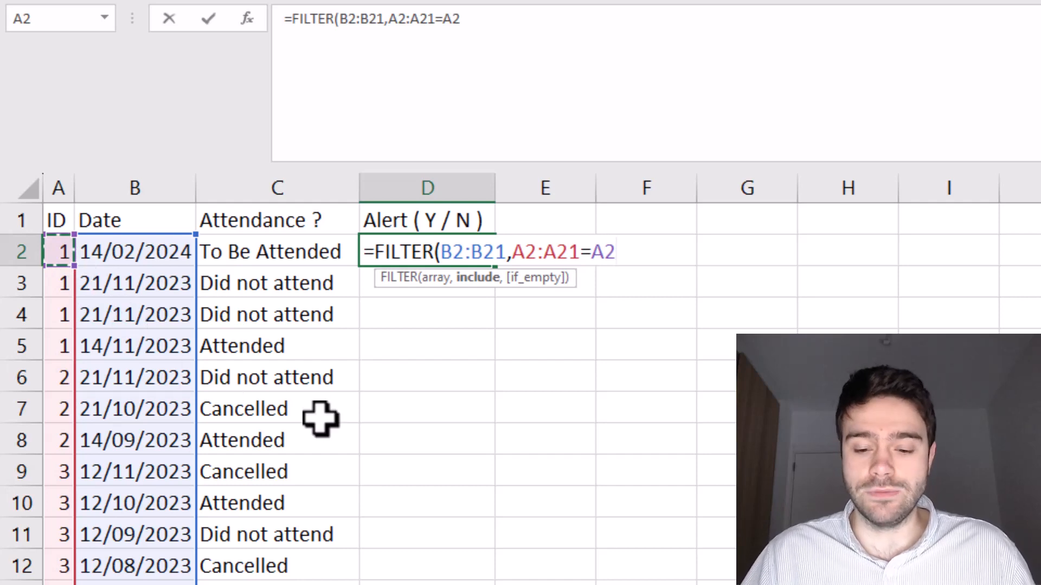
pyautogui.write(')')
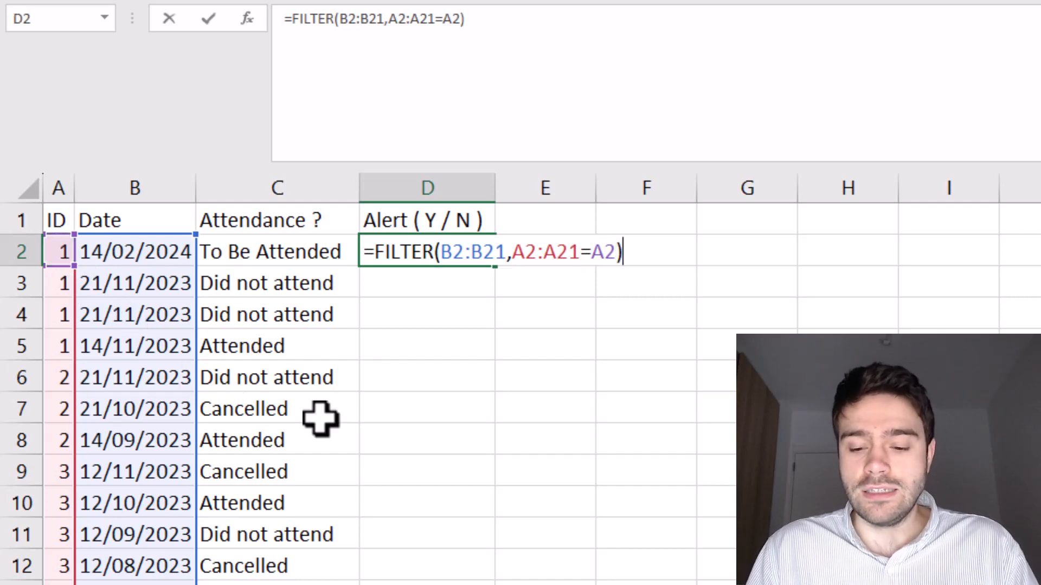
pyautogui.press('Return')
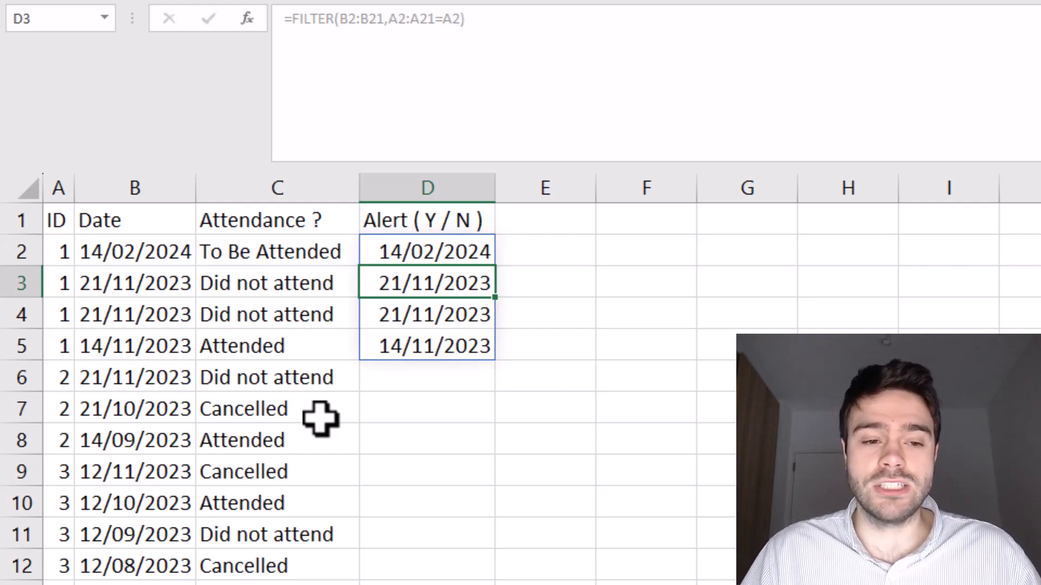
pyautogui.moveTo(177, 250); pyautogui.dragTo(163, 346)
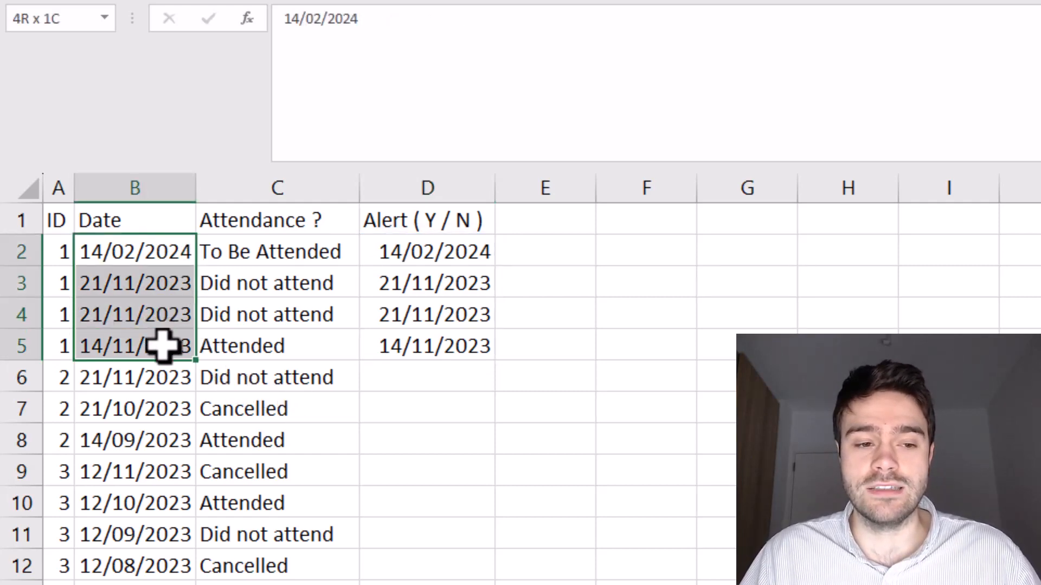
# - Make the date and ID ranges in D2's FILTER formula absolute as $B$2:$B$21 and $A$2:$A$21, keeping the A2 criterion relative
pyautogui.click(432, 251)
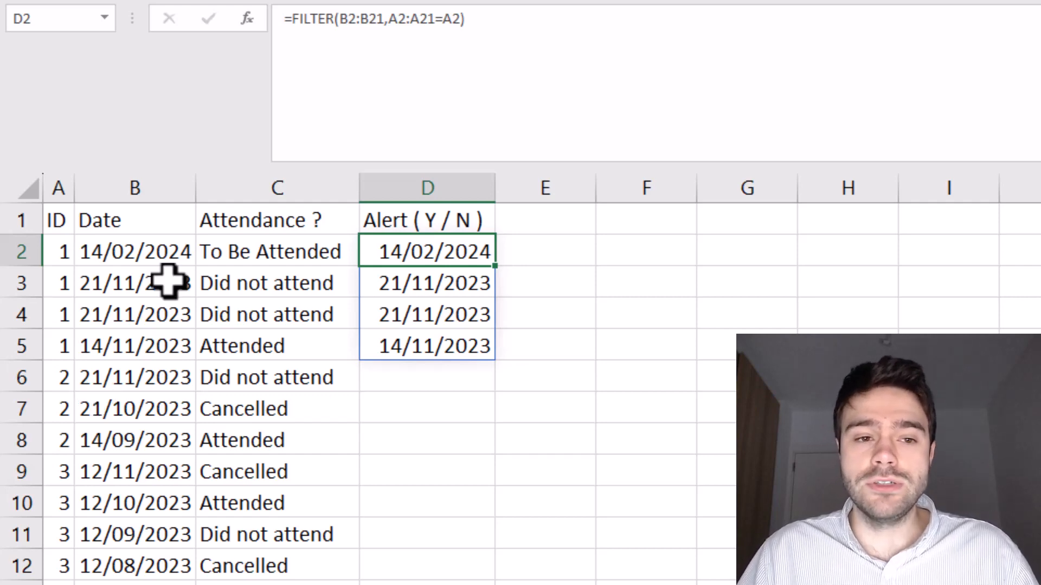
pyautogui.click(346, 20)
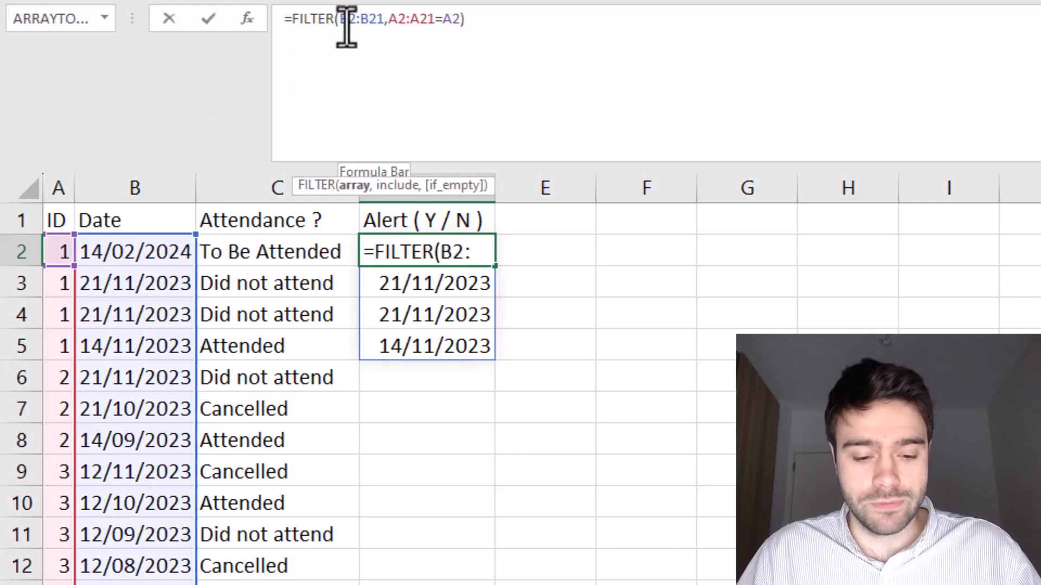
pyautogui.press('F4')
pyautogui.click(390, 21)
pyautogui.press('F4')
pyautogui.click(446, 25)
pyautogui.press('F4')
pyautogui.click(465, 23)
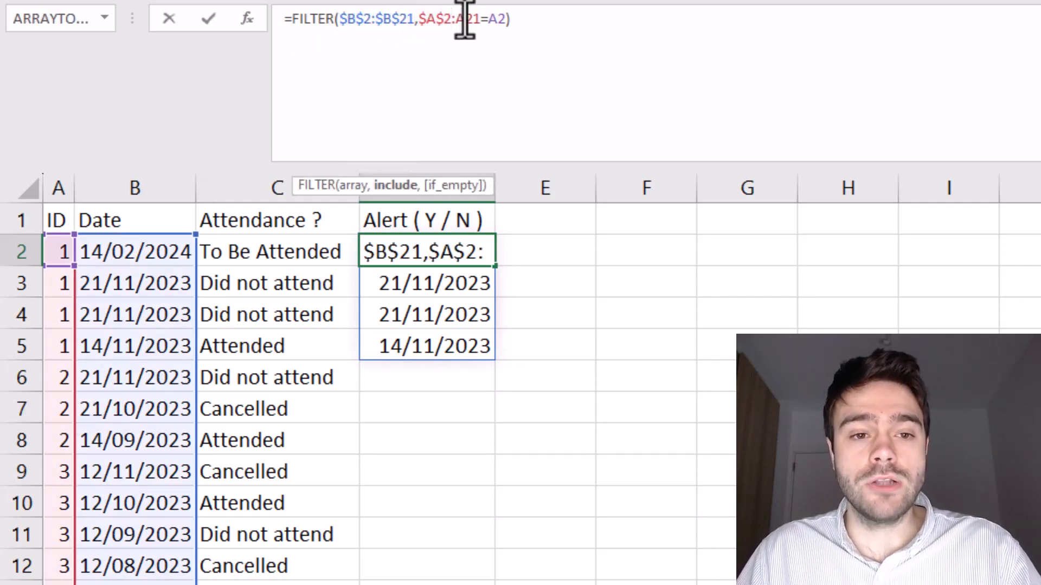
pyautogui.press('F4')
pyautogui.click(518, 24)
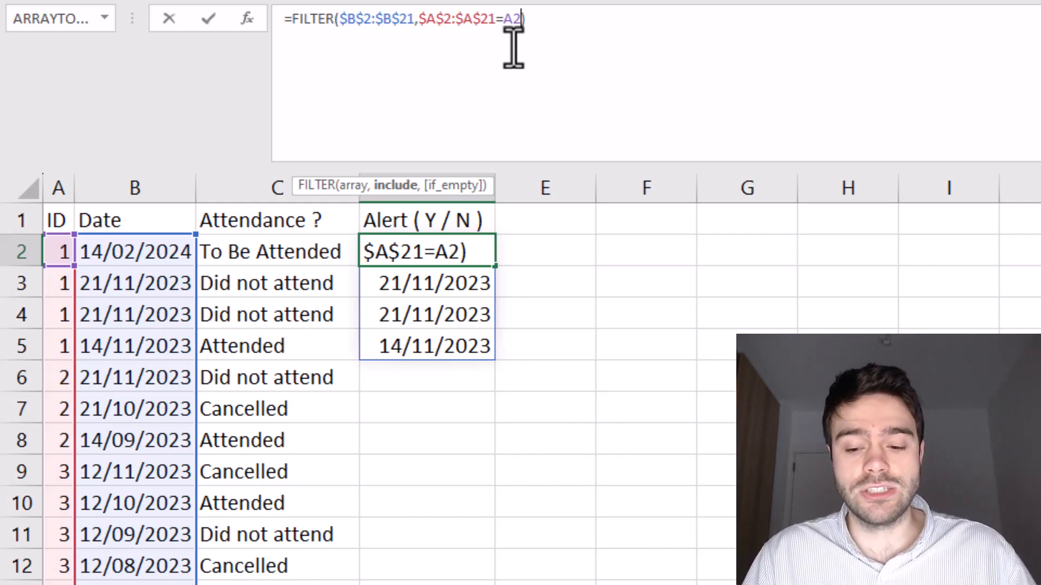
pyautogui.press('Return')
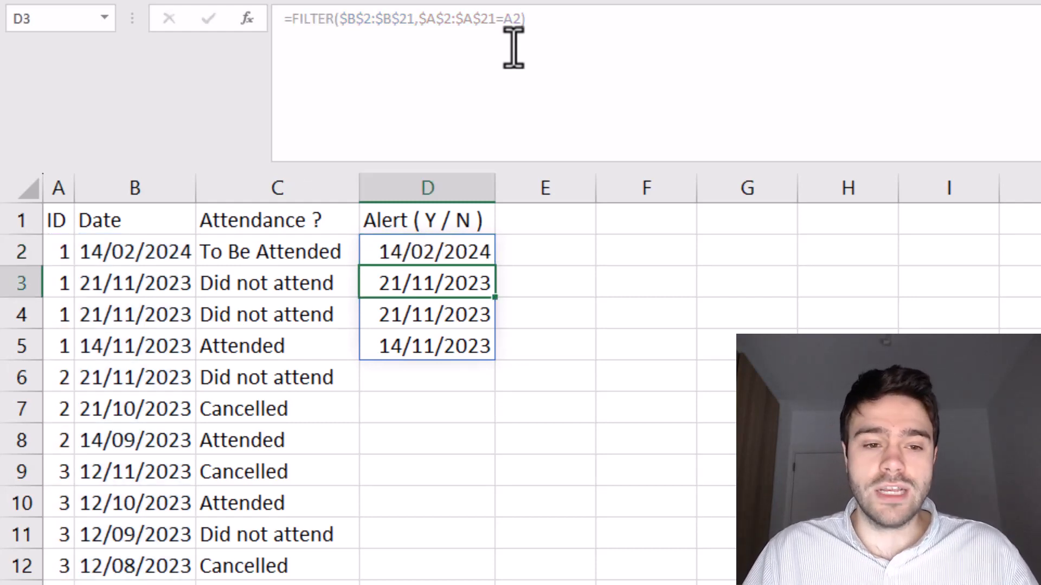
# - Wrap D2's FILTER formula in MAX so it returns only the latest date for the ID
pyautogui.click(446, 252)
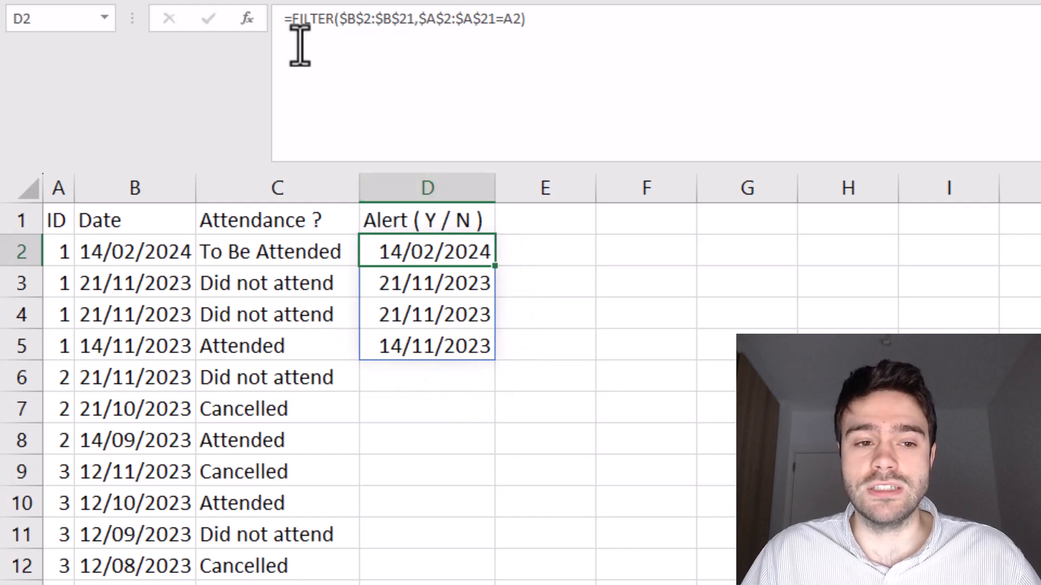
pyautogui.click(288, 24)
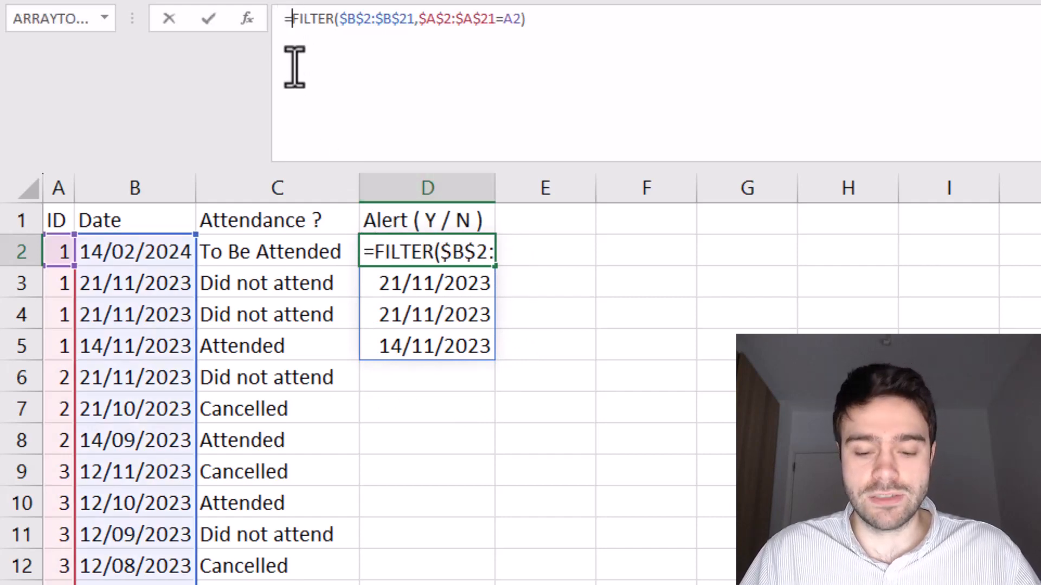
pyautogui.write('MAX(')
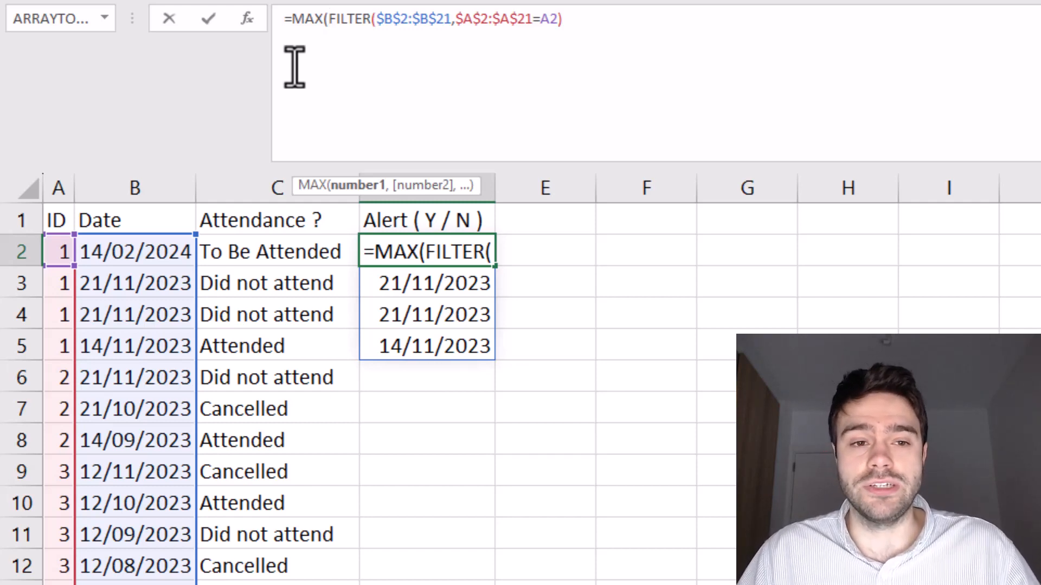
pyautogui.click(587, 28)
pyautogui.write(')')
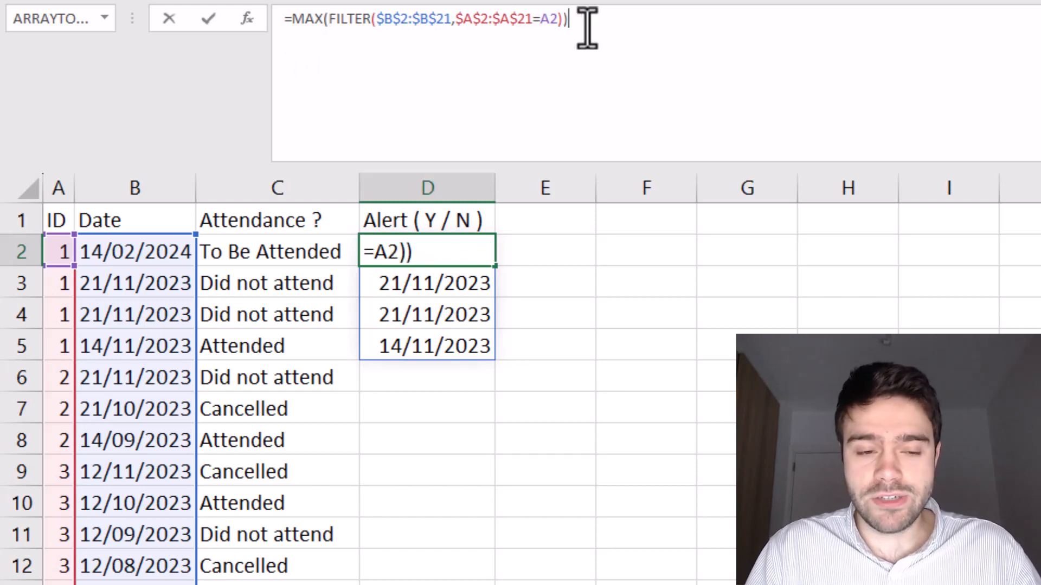
pyautogui.press('Return')
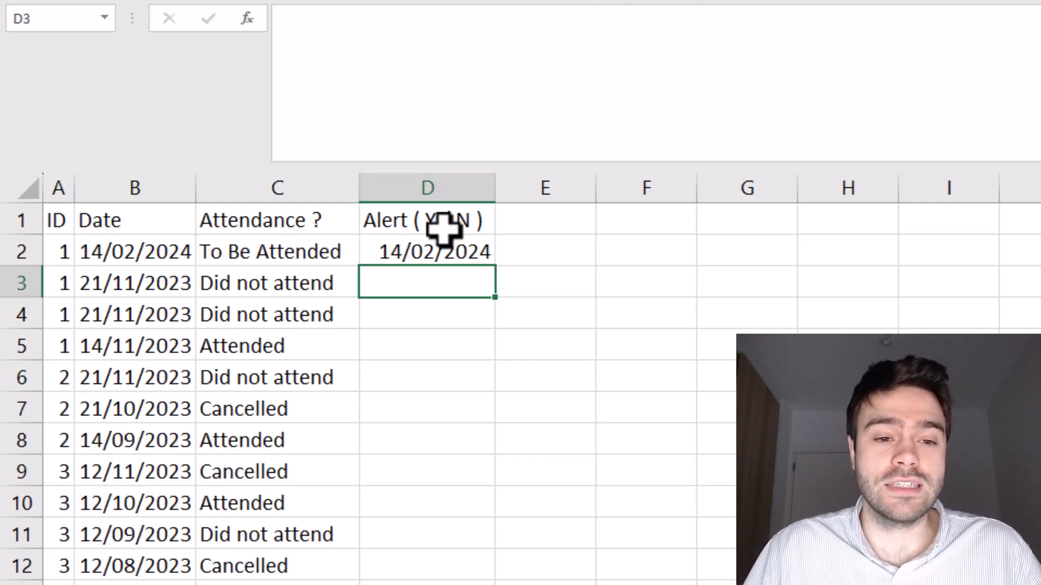
pyautogui.click(441, 251)
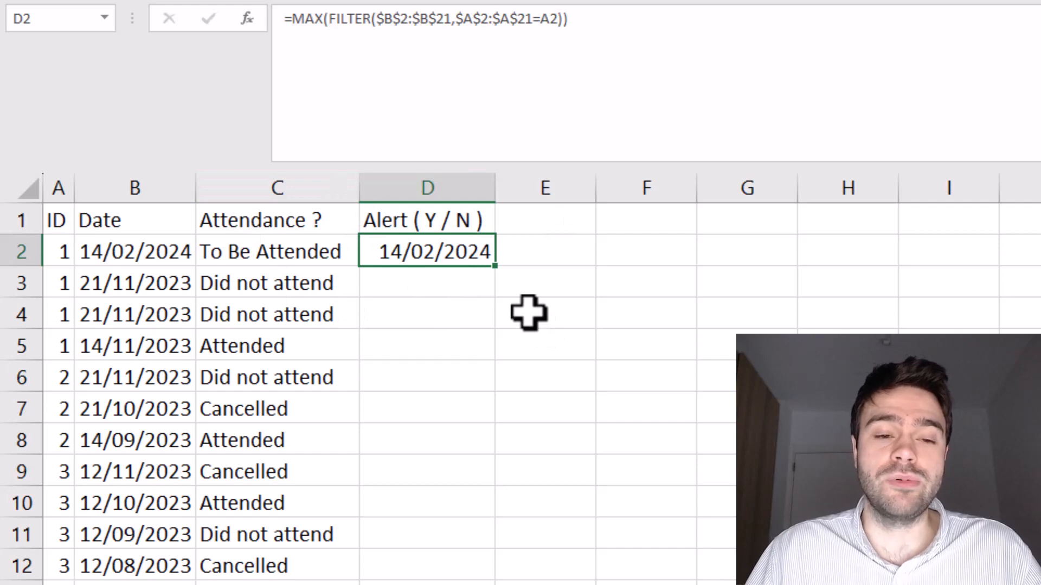
pyautogui.moveTo(169, 253); pyautogui.dragTo(186, 355)
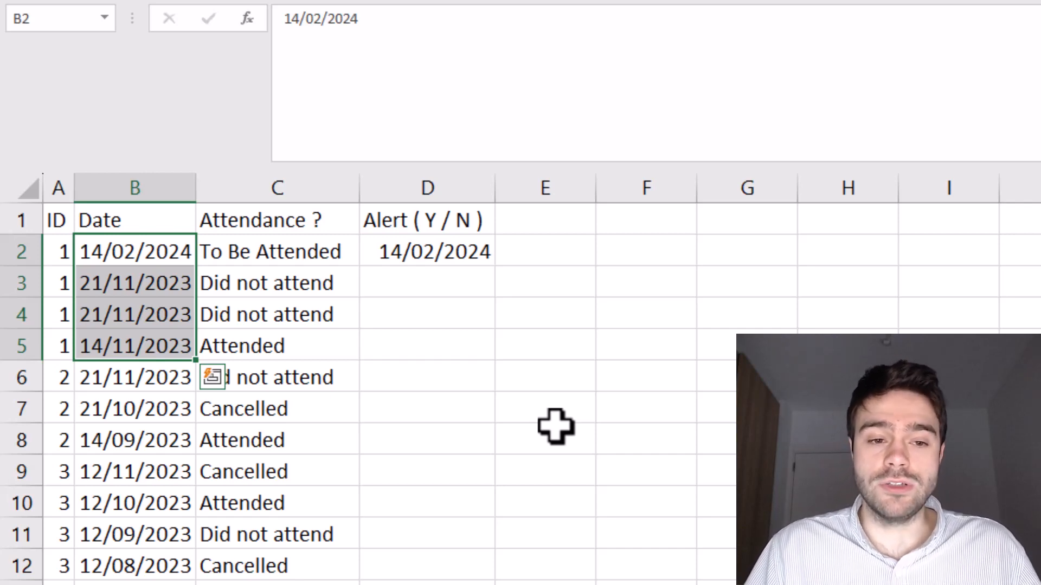
# - Append =B2 to D2's MAX formula to compare the latest date with the row's date, and fill it down the Alert column
pyautogui.click(475, 259)
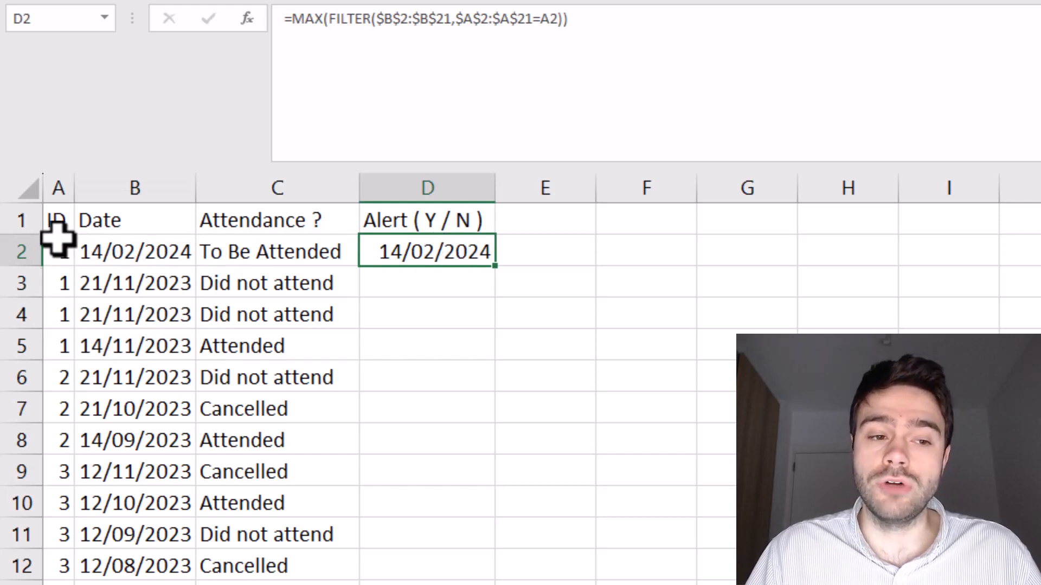
pyautogui.click(599, 22)
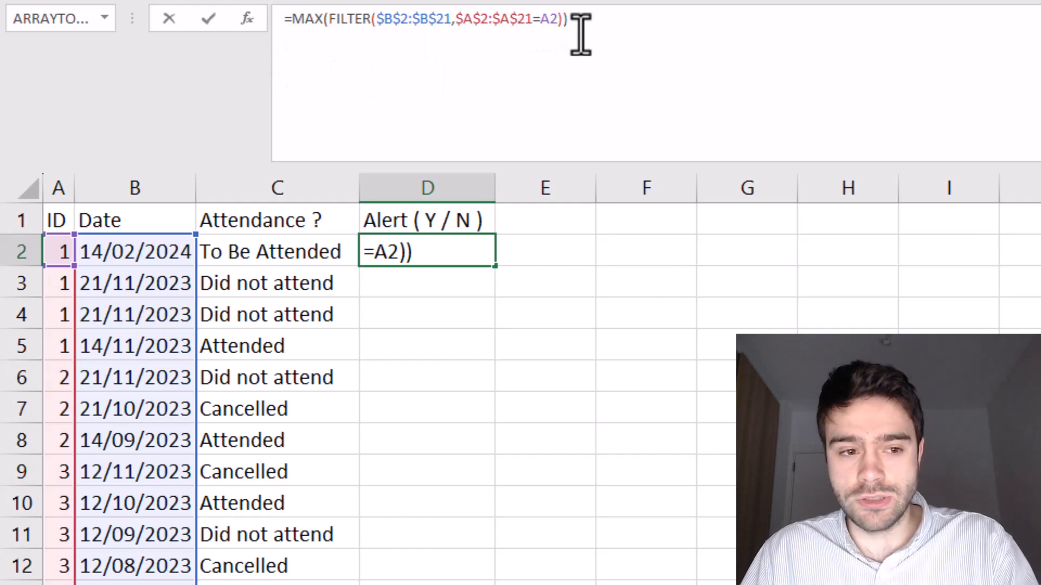
pyautogui.write('=')
pyautogui.click(165, 251)
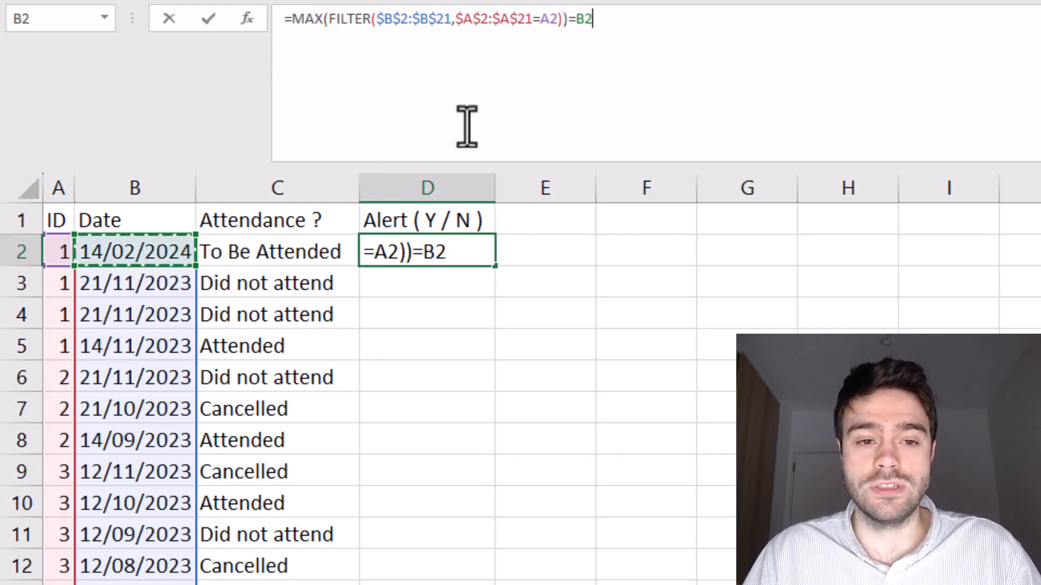
pyautogui.press('Return')
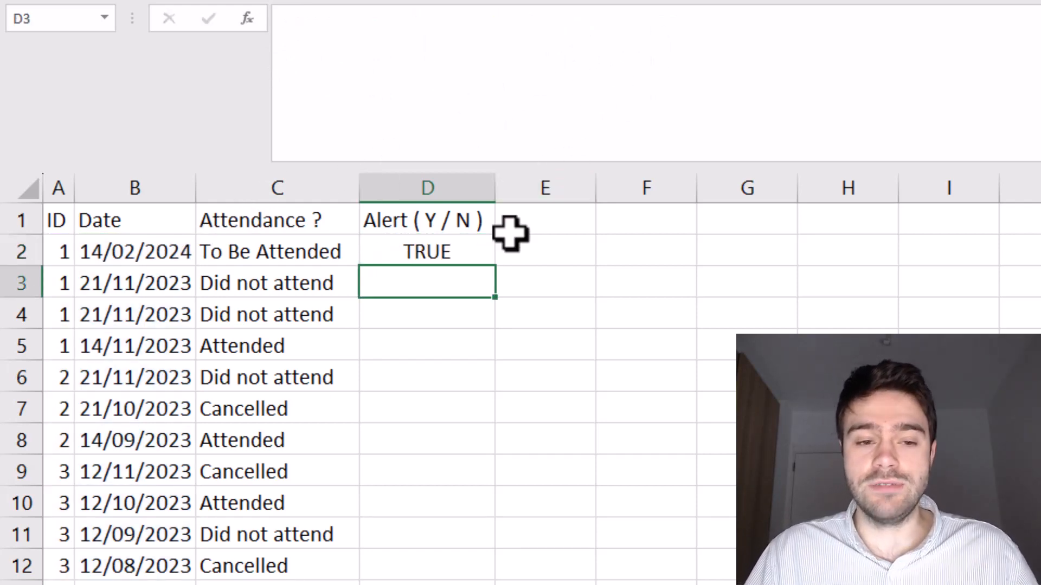
pyautogui.click(483, 250)
pyautogui.doubleClick(495, 267)
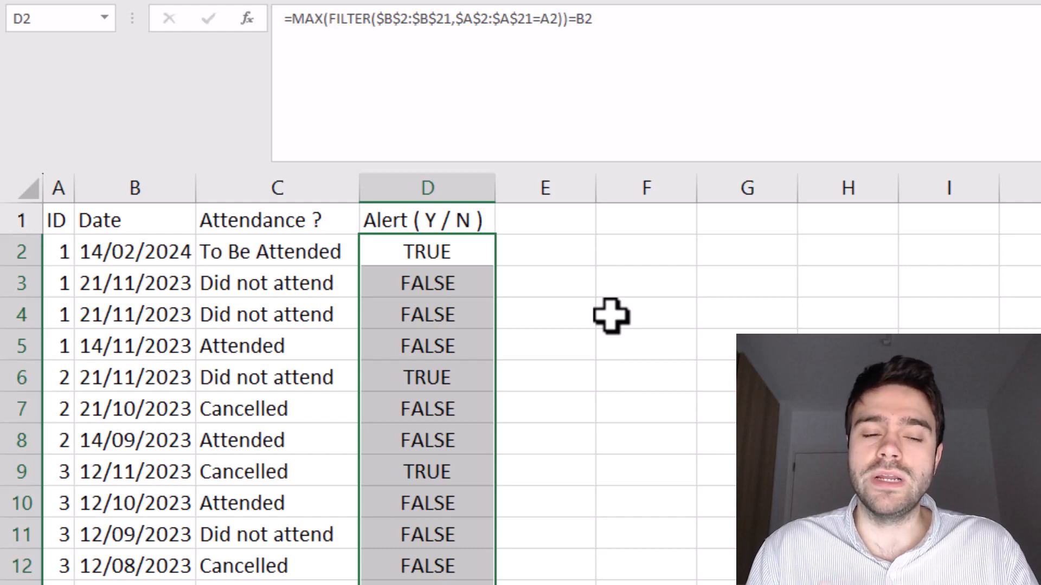
# - Wrap D2's formula in an IF function, using the MAX(FILTER(...))=B2 comparison as its logical test
pyautogui.click(477, 254)
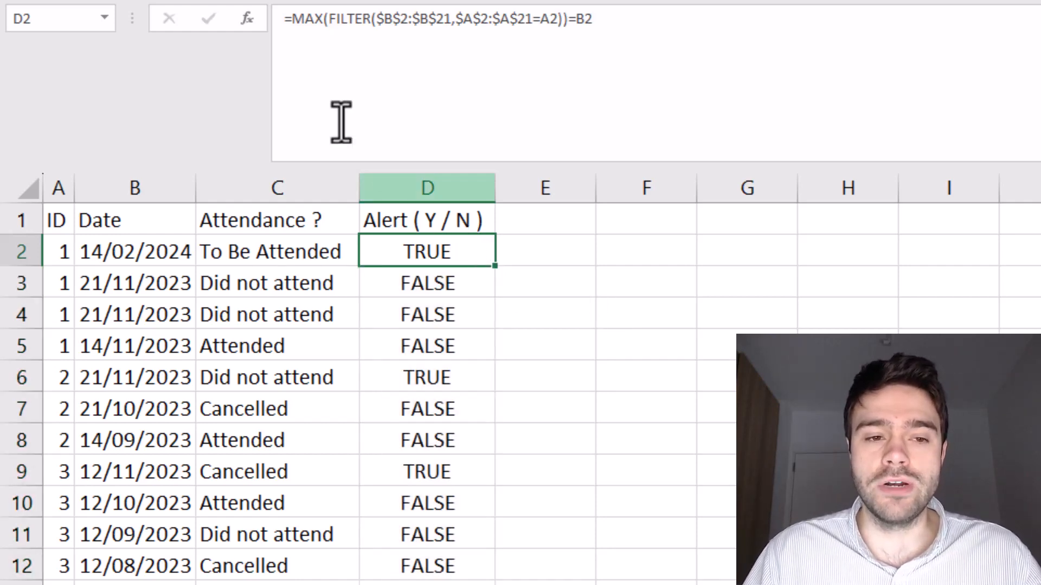
pyautogui.click(293, 19)
pyautogui.write('IF')
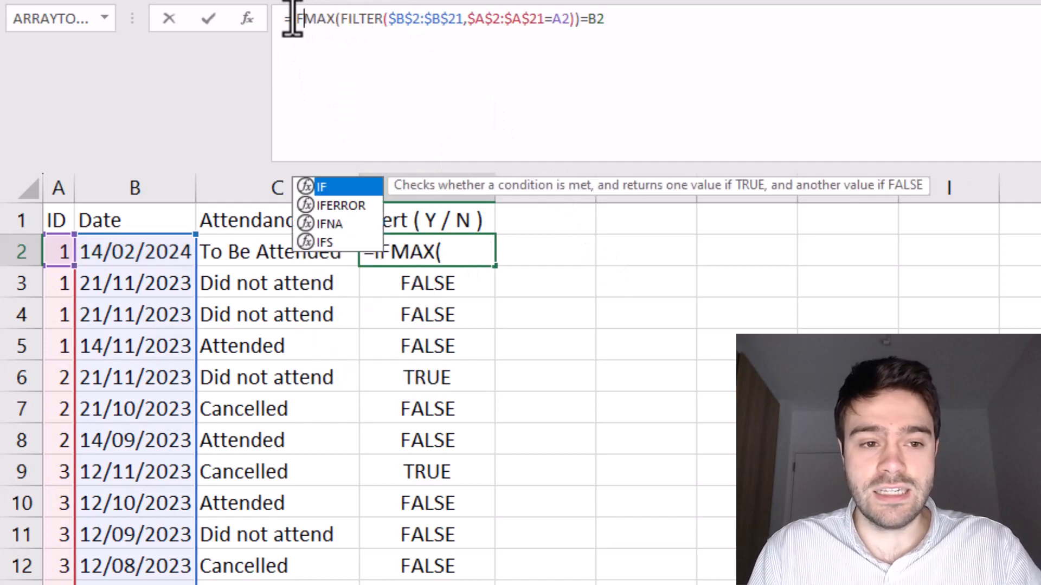
pyautogui.write('(')
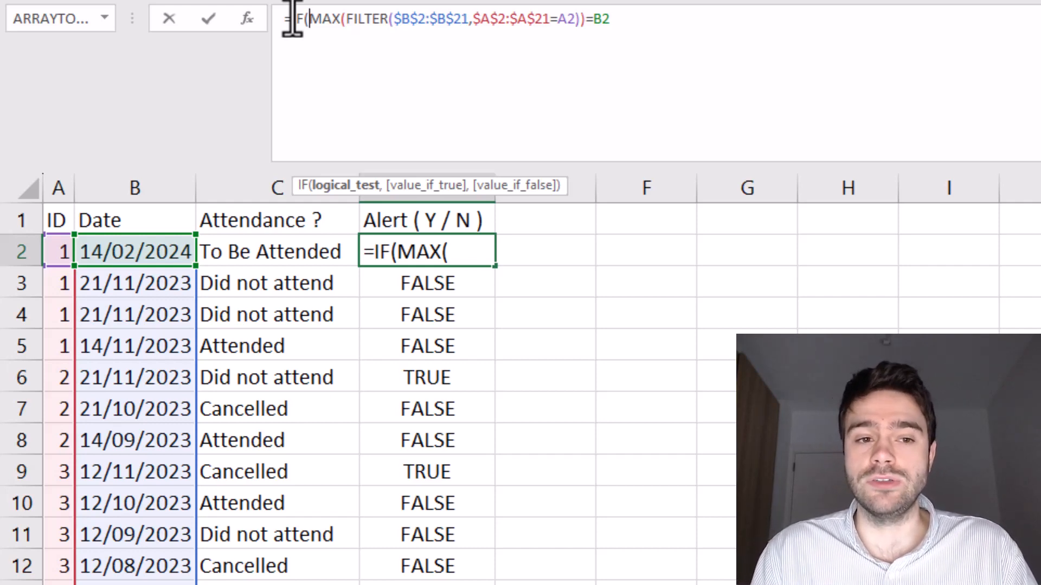
pyautogui.click(679, 18)
pyautogui.write(',')
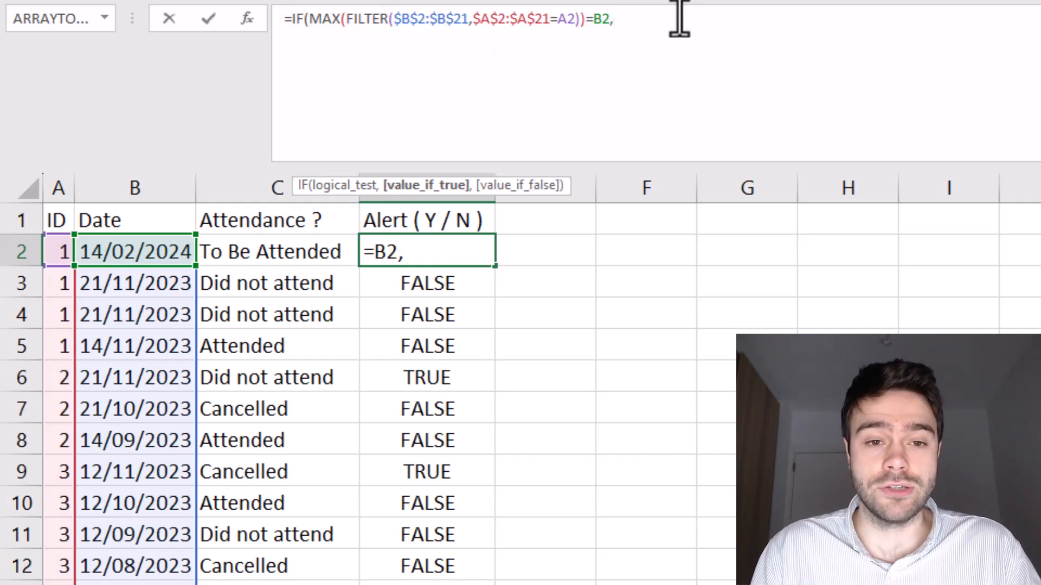
# - Complete D2's IF with "CALCULATE" when true and an empty string when false, and fill it down the Alert column
pyautogui.write('"CALC')
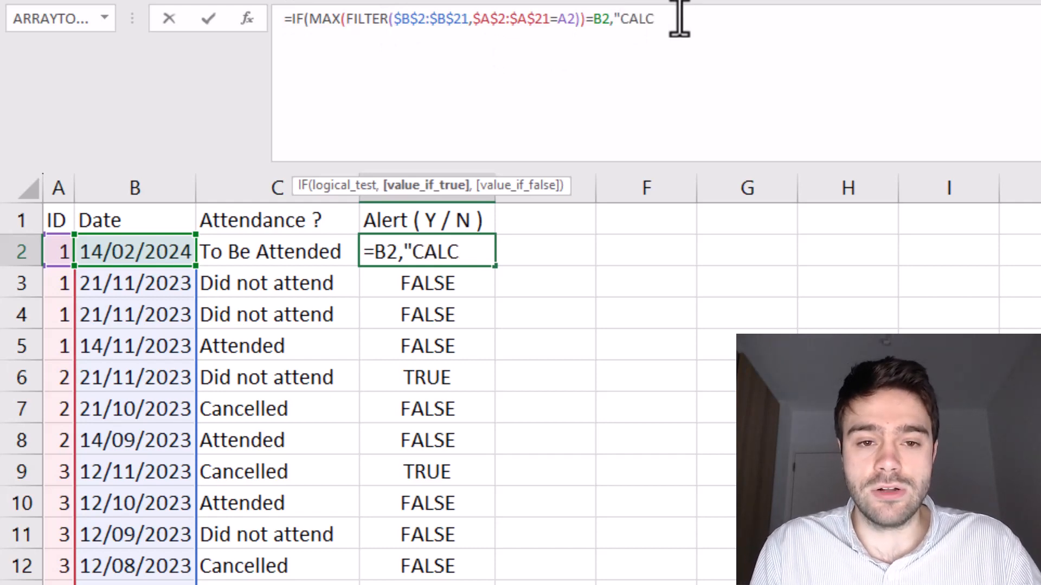
pyautogui.write('ULA')
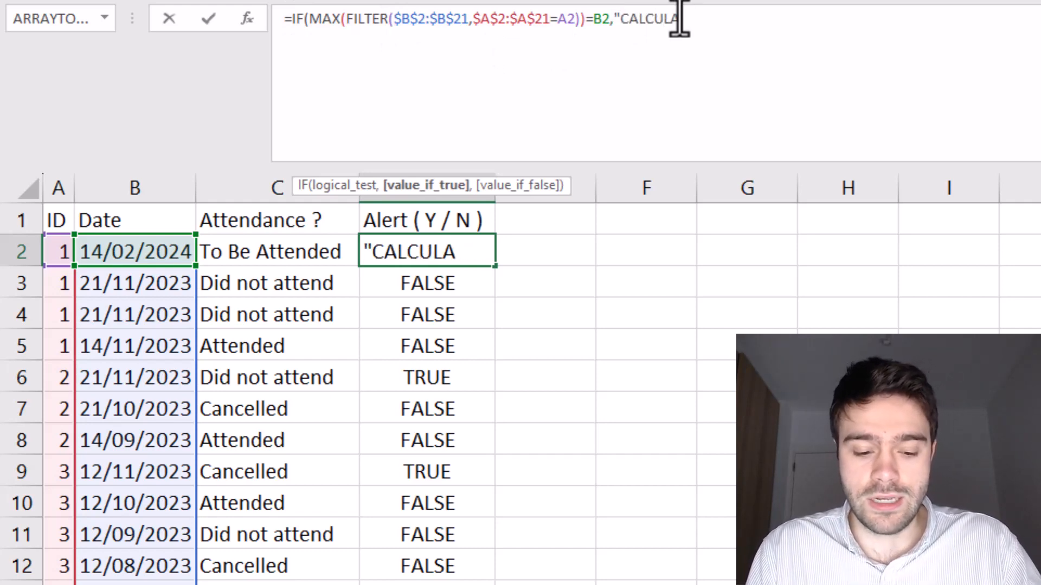
pyautogui.write('TE"')
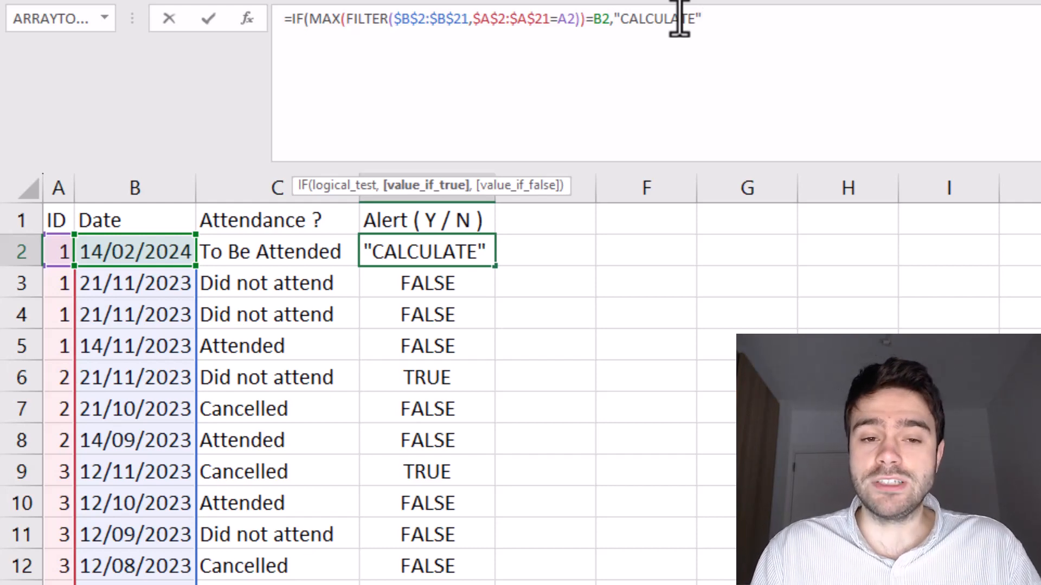
pyautogui.write(',')
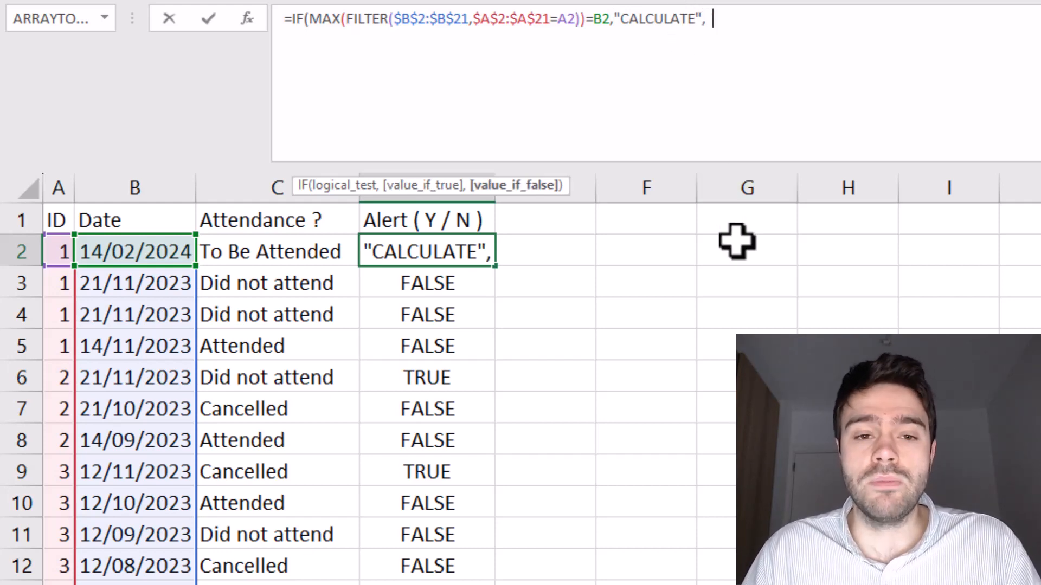
pyautogui.press('BackSpace')
pyautogui.write('""')
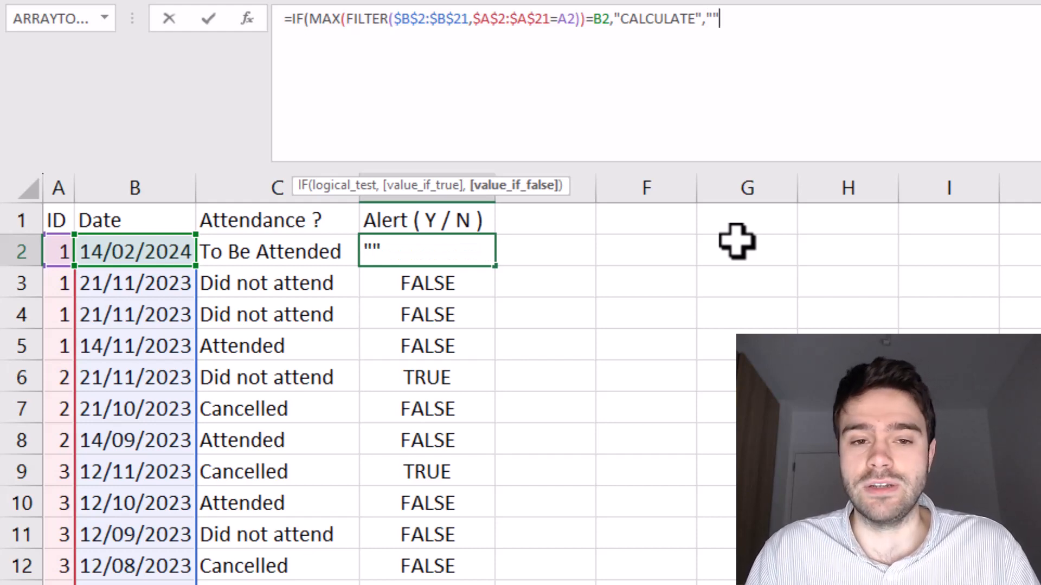
pyautogui.write(')')
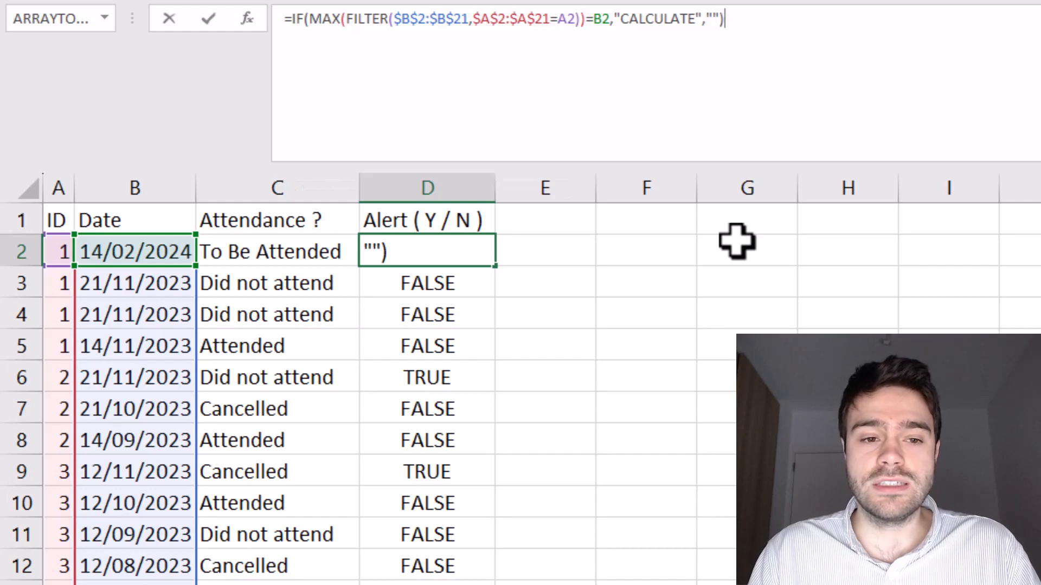
pyautogui.press('Return')
pyautogui.click(484, 253)
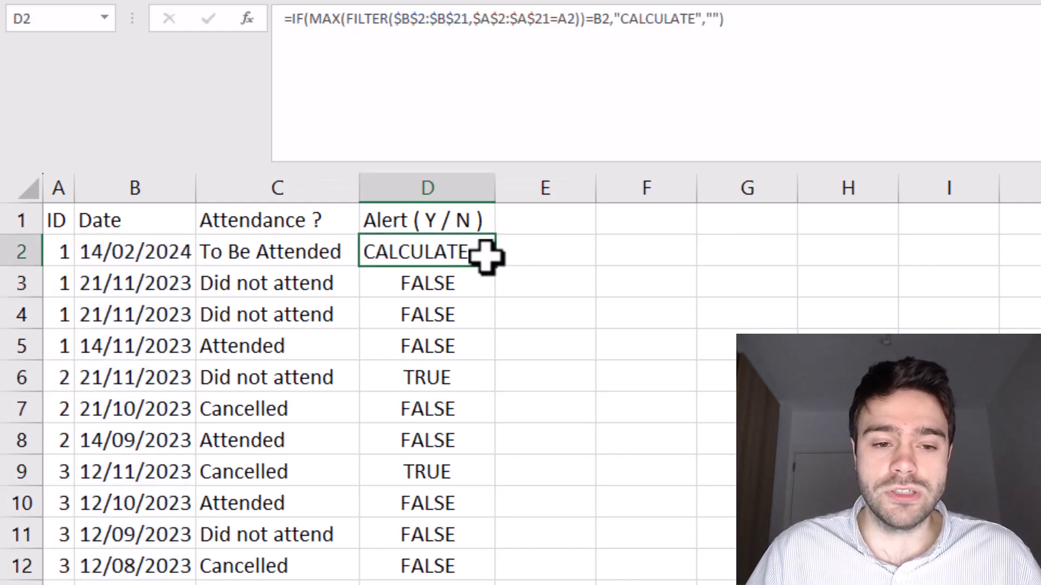
pyautogui.doubleClick(494, 264)
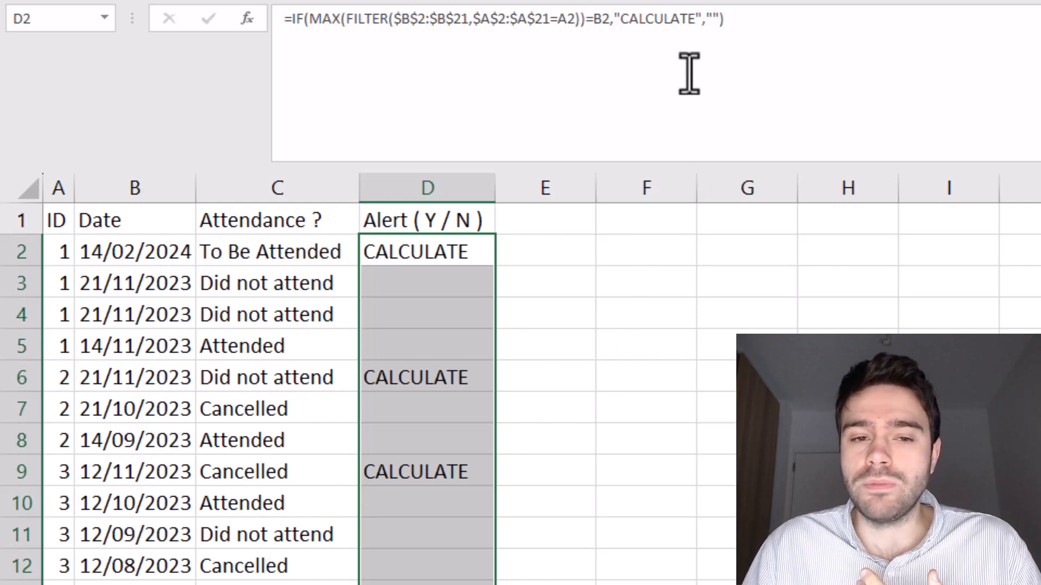
pyautogui.moveTo(614, 19); pyautogui.dragTo(692, 24)
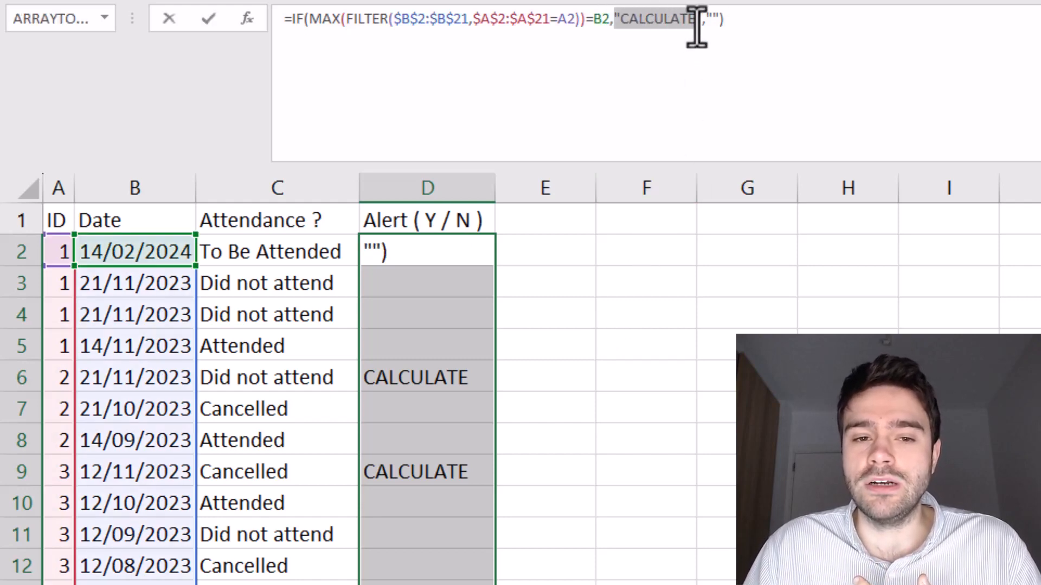
pyautogui.click(698, 32)
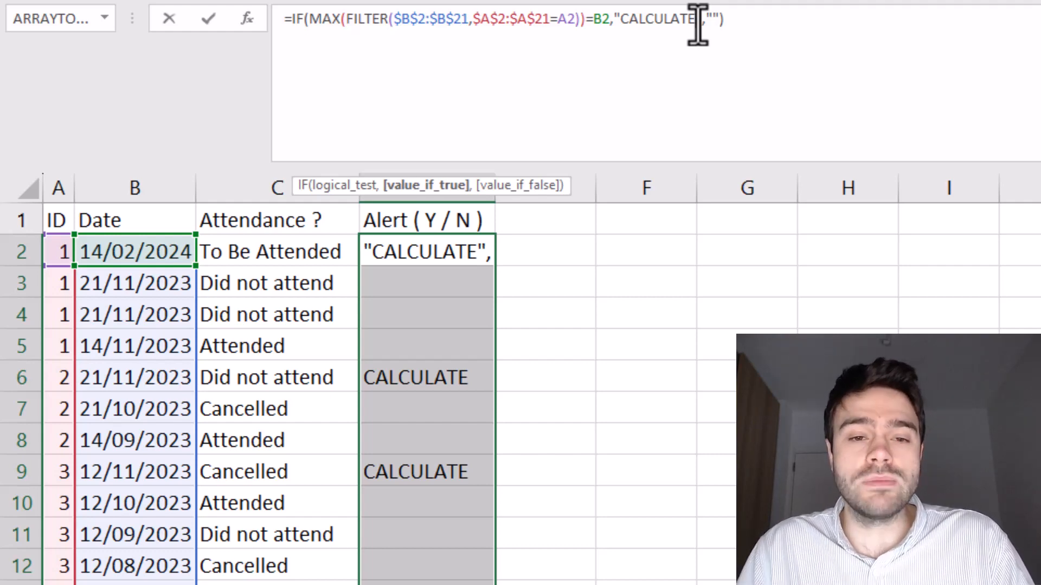
pyautogui.click(752, 19)
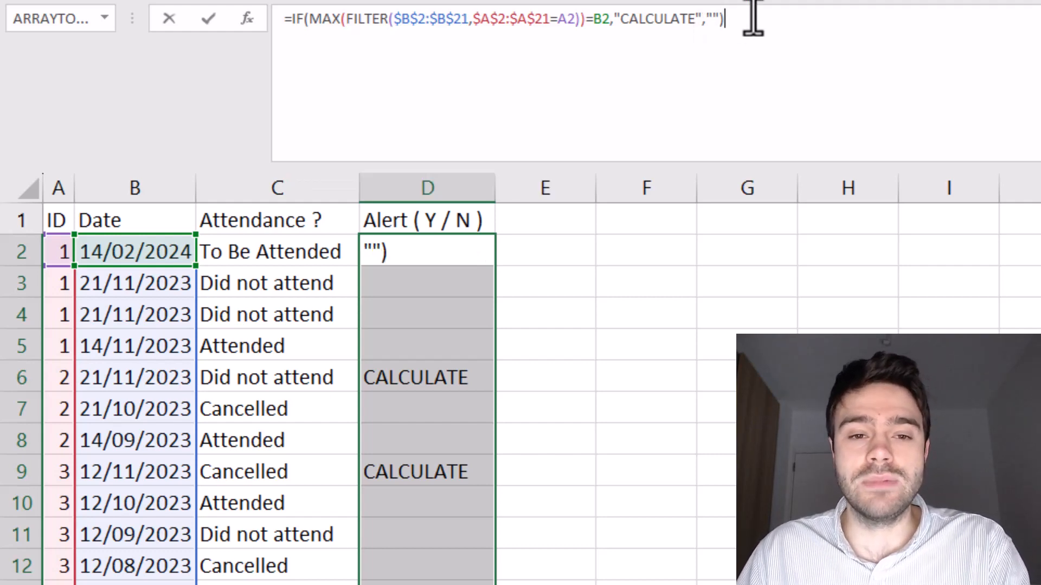
pyautogui.press('Return')
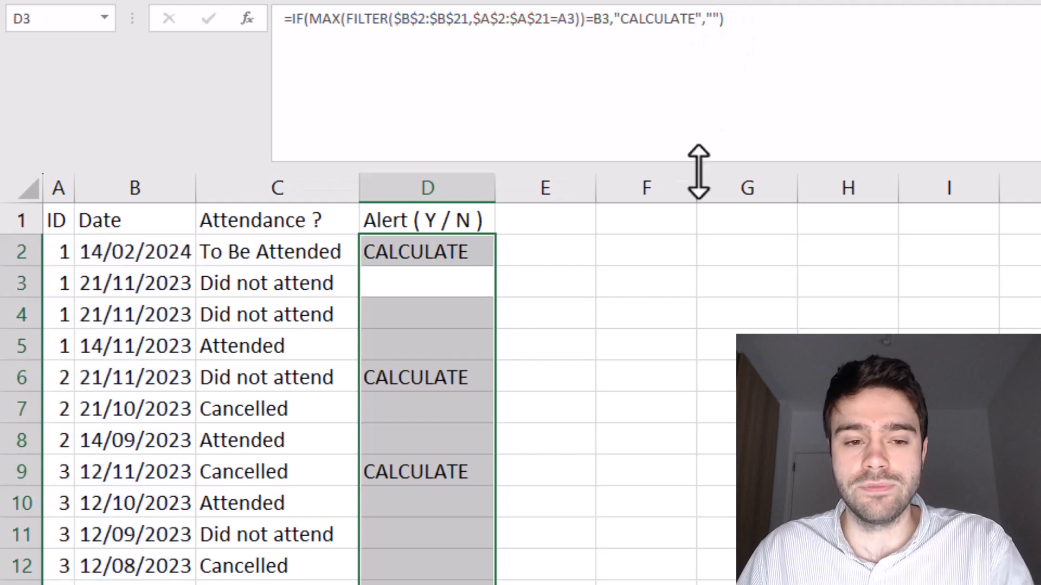
# - Start a FILTER formula in F2 with attendance range C2:C21 as the array and A2:A21=A2 as the criterion
pyautogui.click(627, 260)
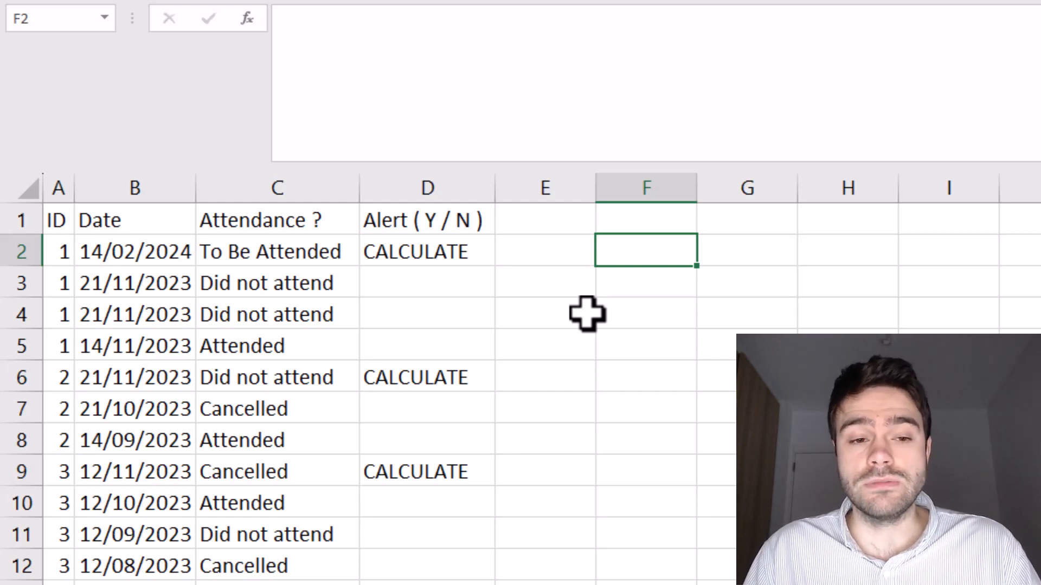
pyautogui.write('=FILTER(')
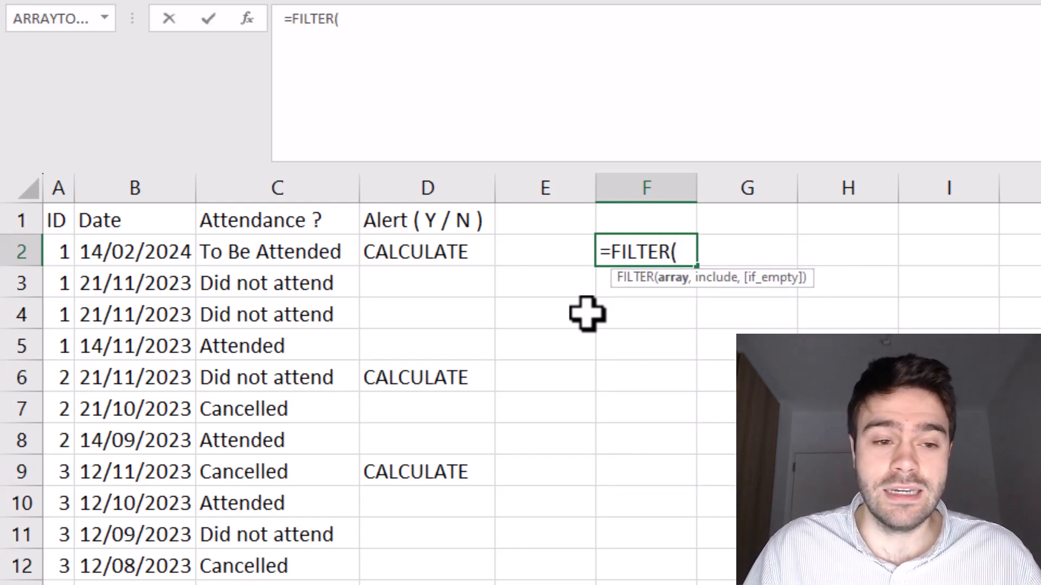
pyautogui.moveTo(300, 262); pyautogui.dragTo(325, 584)
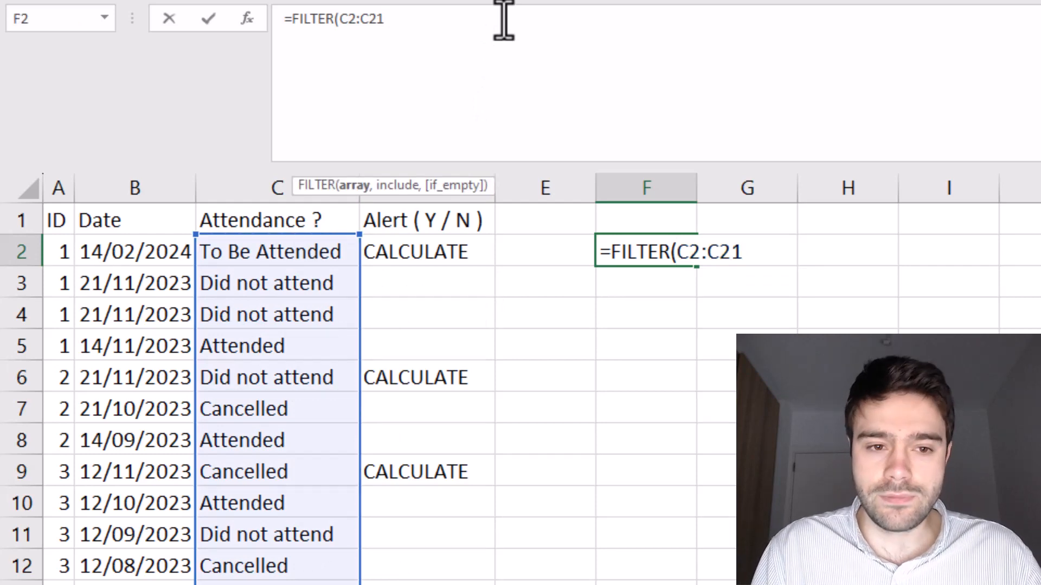
pyautogui.write(',')
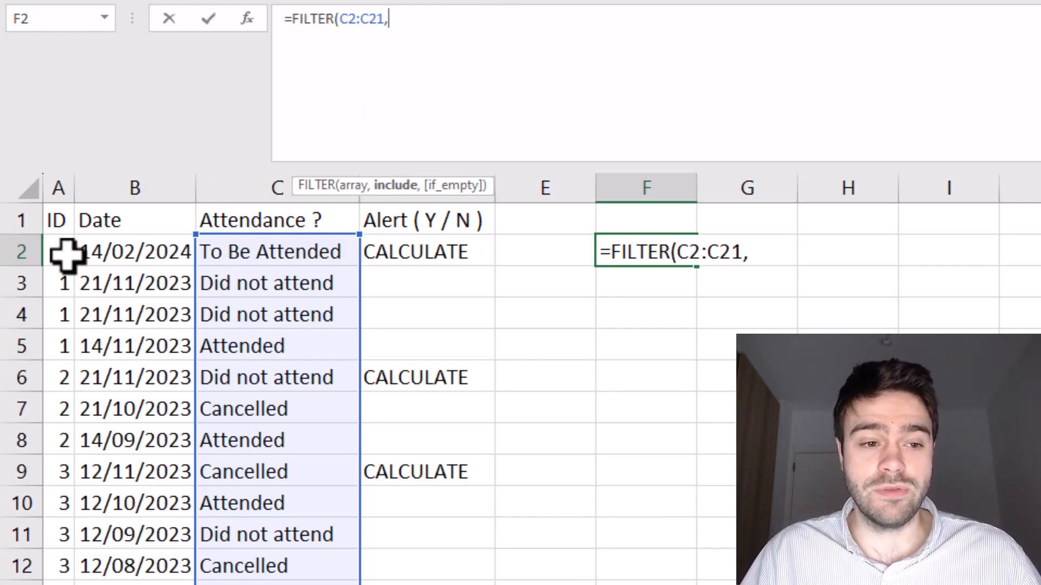
pyautogui.moveTo(65, 257); pyautogui.dragTo(60, 584)
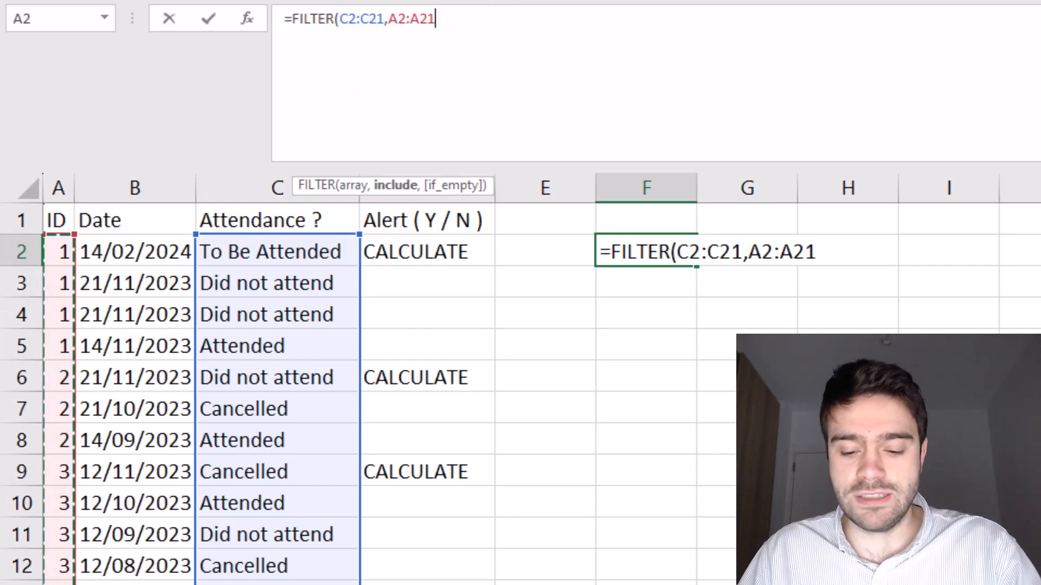
pyautogui.write('=')
pyautogui.click(60, 250)
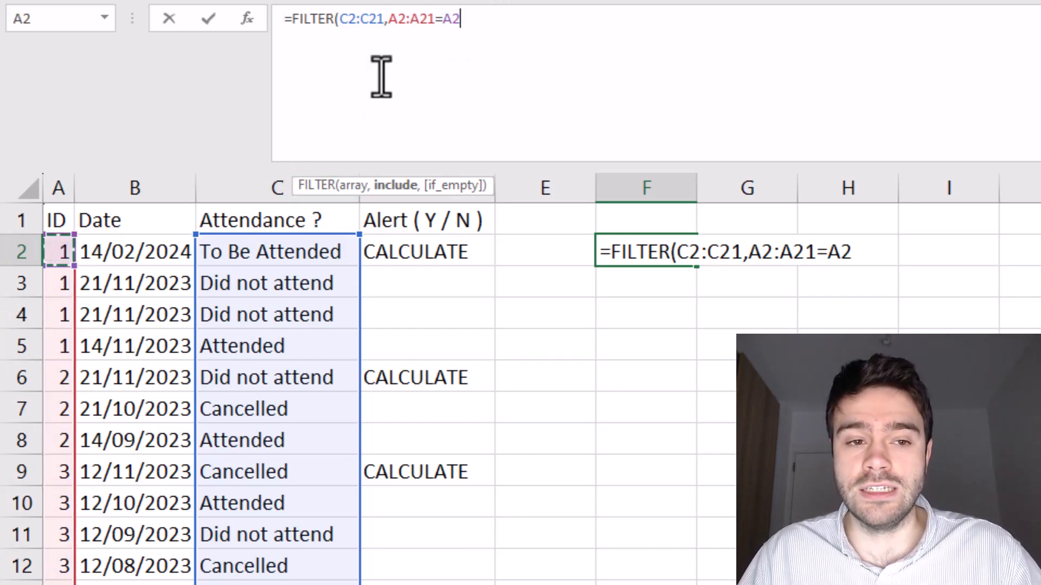
# - Make the ranges in F2's formula absolute as $C$2:$C$21 and $A$2:$A$21, keep A2 relative, and enter the completed formula
pyautogui.click(349, 22)
pyautogui.press('F4')
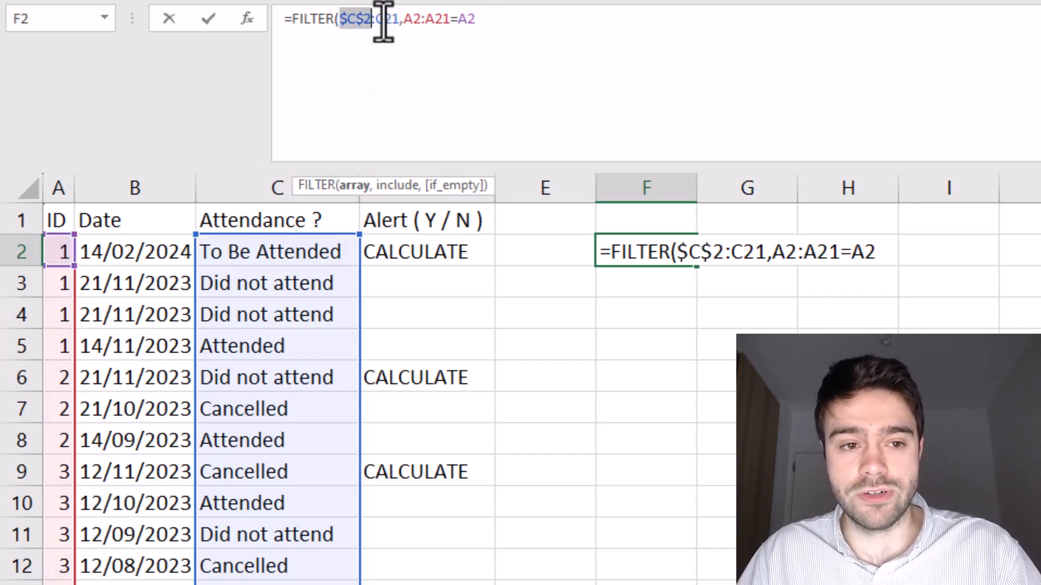
pyautogui.click(396, 23)
pyautogui.press('F4')
pyautogui.click(430, 25)
pyautogui.press('F4')
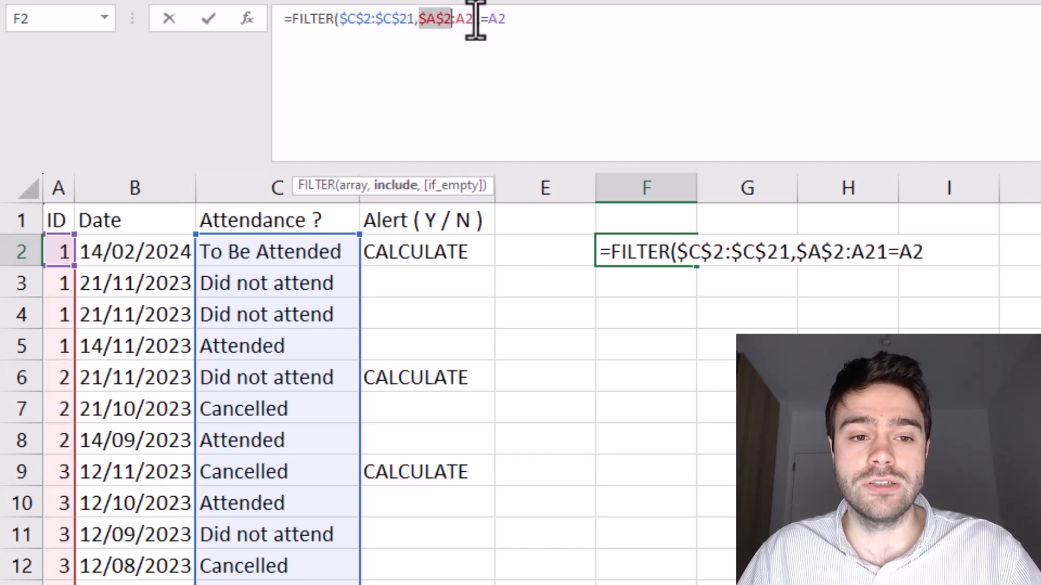
pyautogui.click(476, 24)
pyautogui.press('F4')
pyautogui.click(554, 21)
pyautogui.write(')')
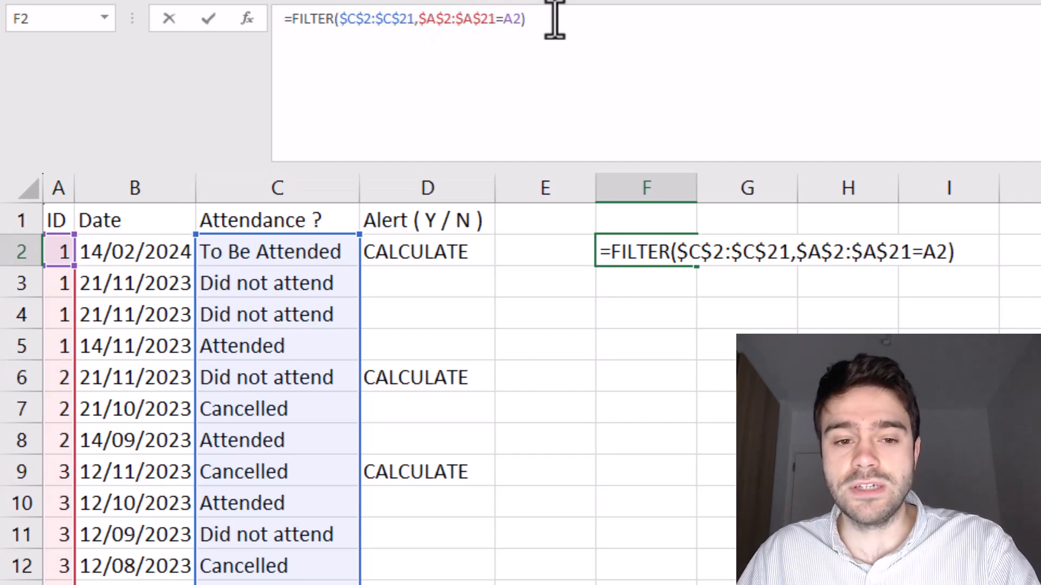
pyautogui.press('Return')
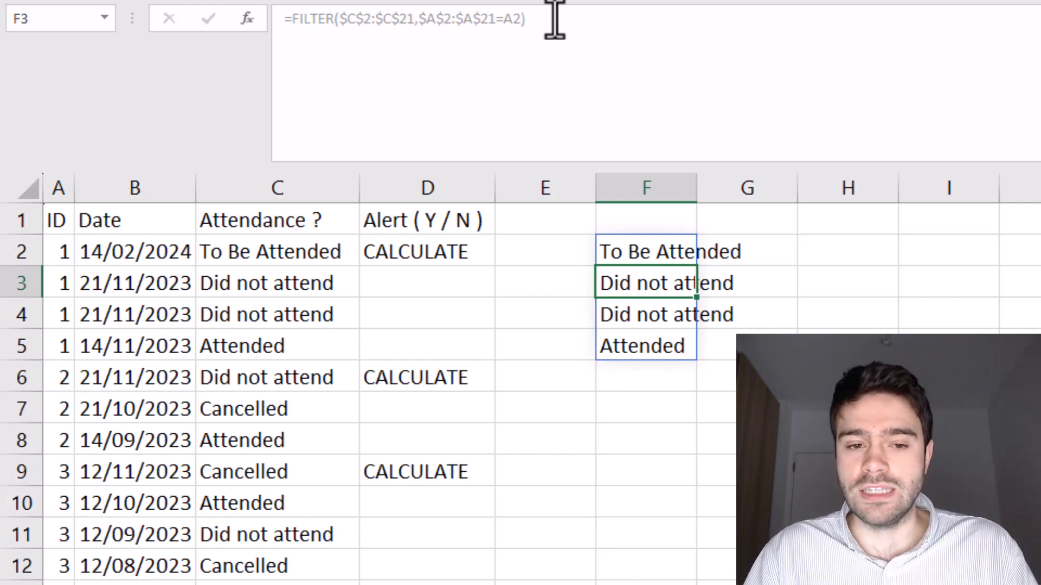
# - Wrap F2's FILTER formula in SORTBY so the filtered attendance values become the array to sort
pyautogui.click(665, 255)
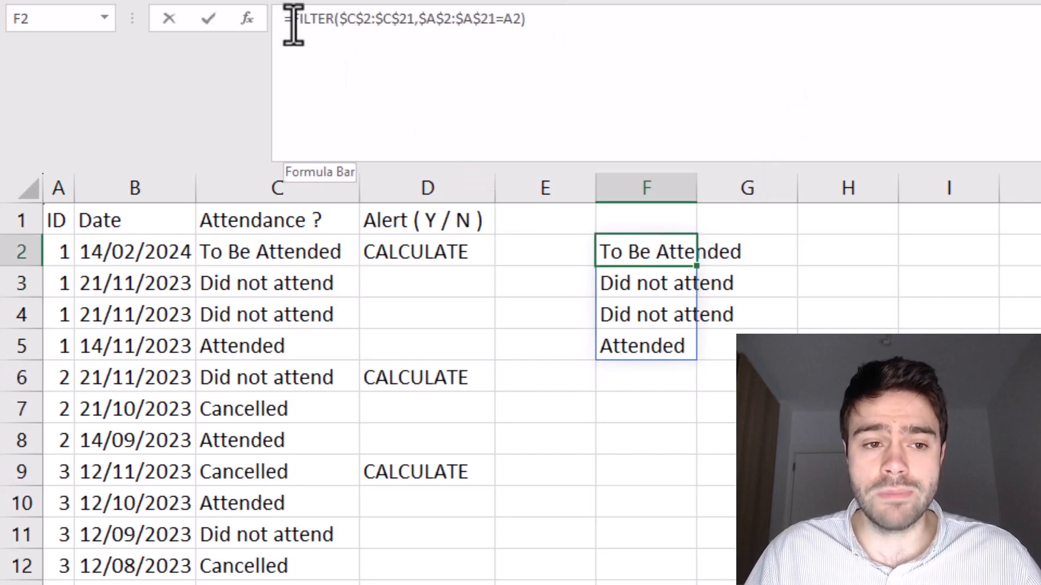
pyautogui.click(293, 24)
pyautogui.write('SORTBY(')
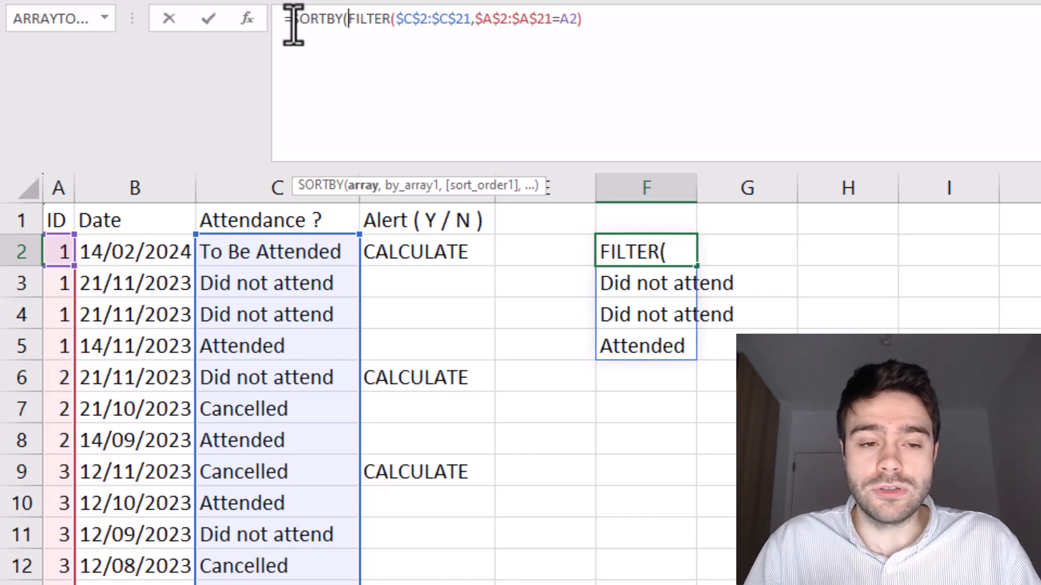
pyautogui.click(667, 38)
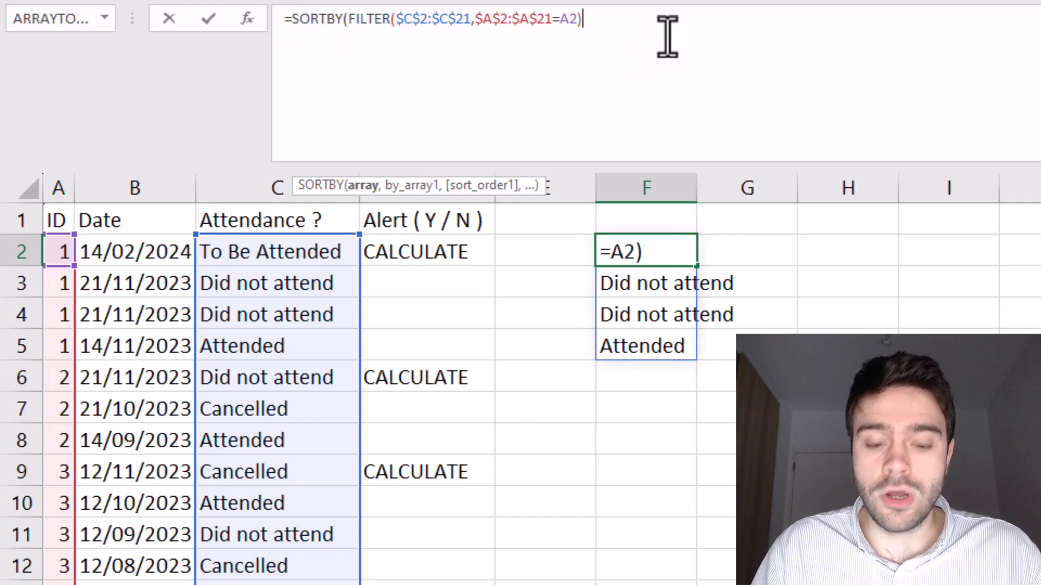
pyautogui.write(',')
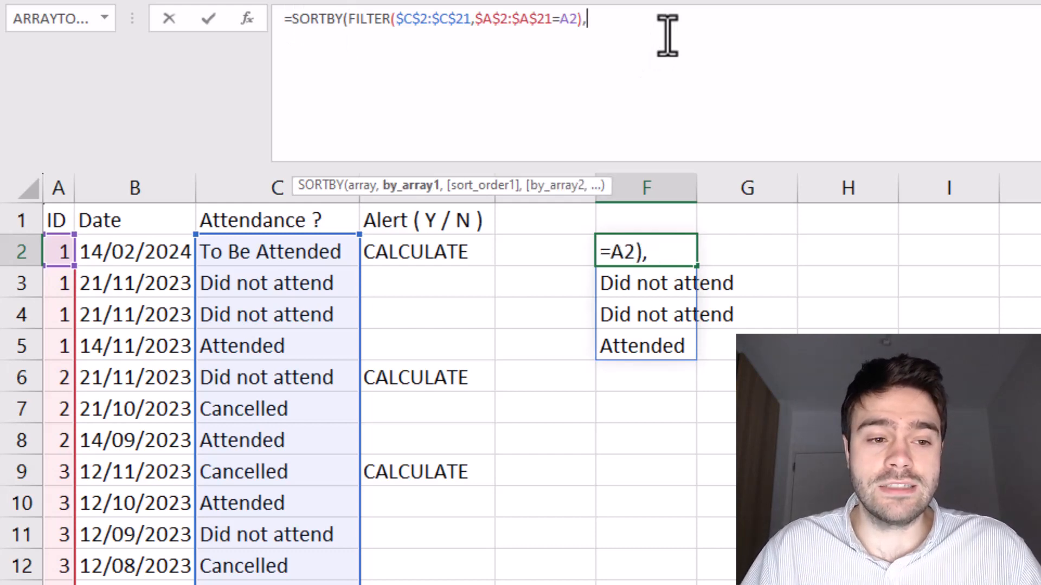
pyautogui.click(109, 250)
pyautogui.moveTo(116, 395); pyautogui.dragTo(112, 564)
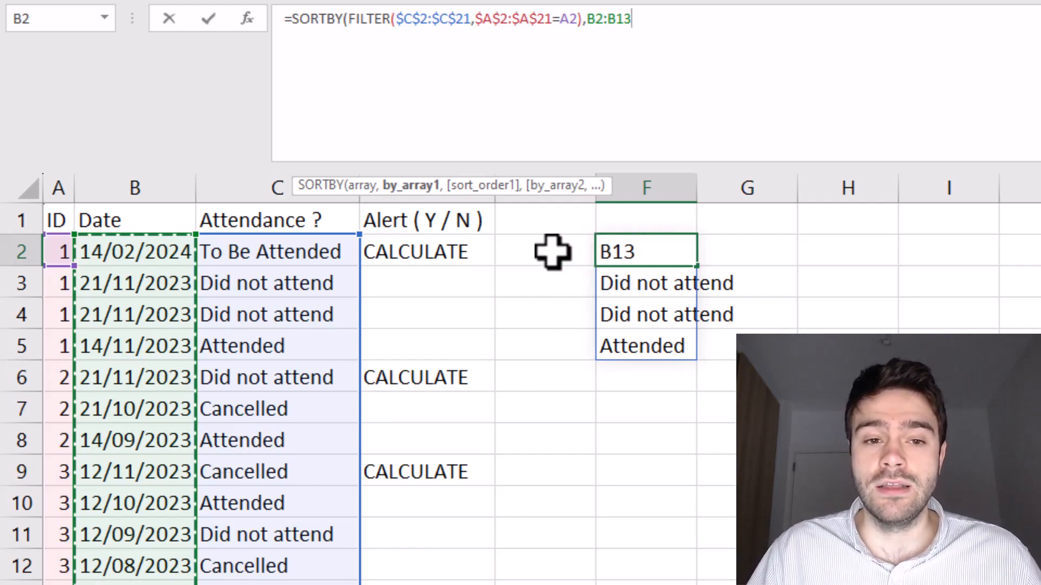
pyautogui.moveTo(677, 37); pyautogui.dragTo(589, 39)
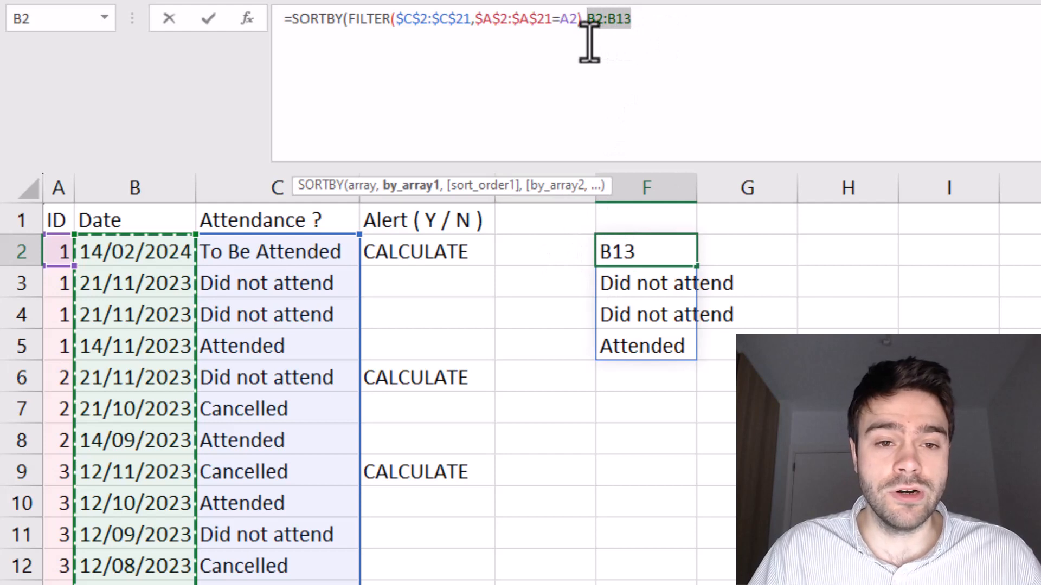
# - Replace SORTBY's by_array argument in F2 with a FILTER of dates B2:B21 using the criterion A2:A21=A2
pyautogui.write('FILTER')
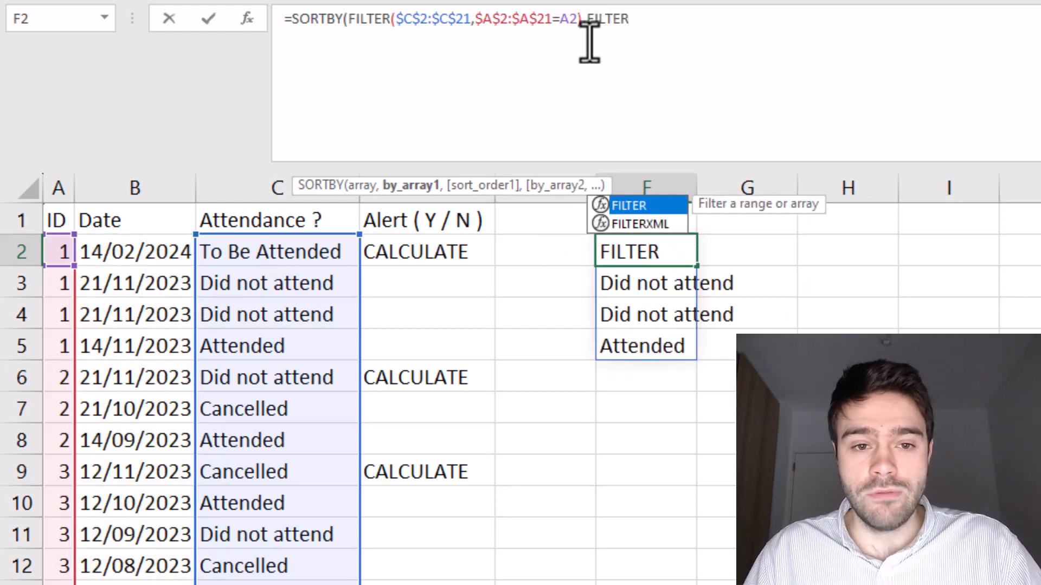
pyautogui.write('(')
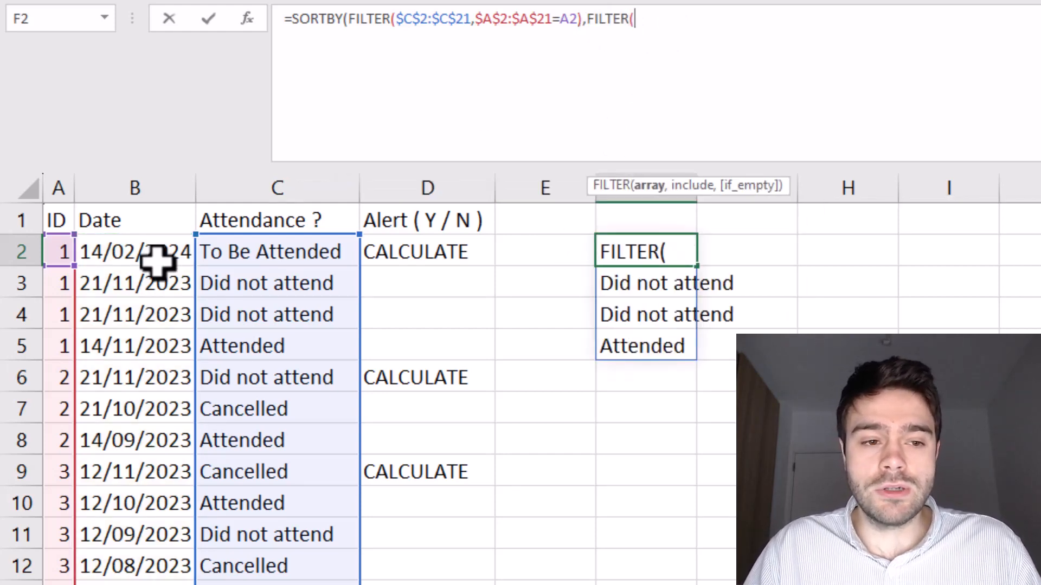
pyautogui.moveTo(158, 262); pyautogui.dragTo(154, 584)
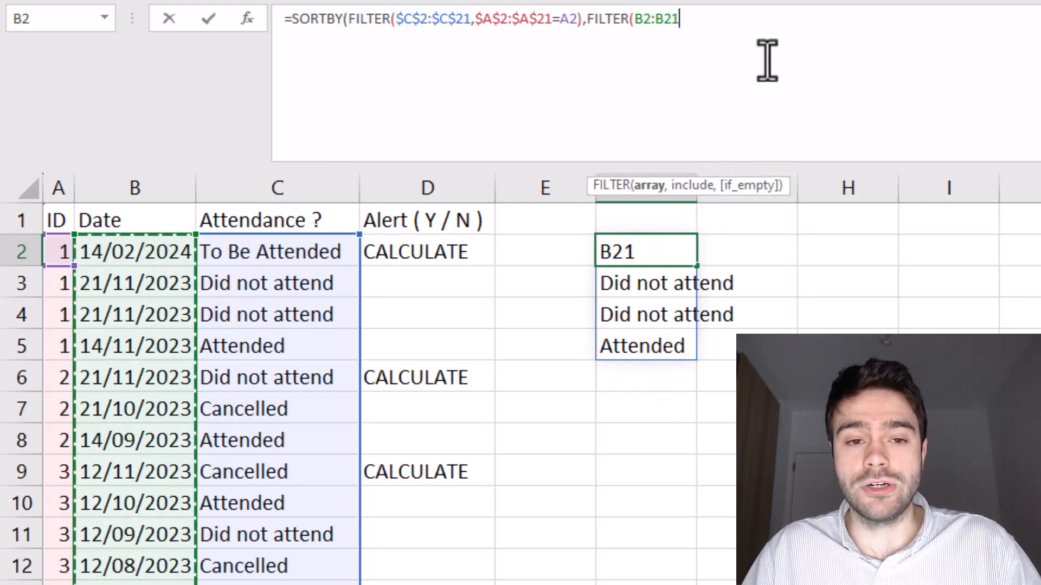
pyautogui.write(',')
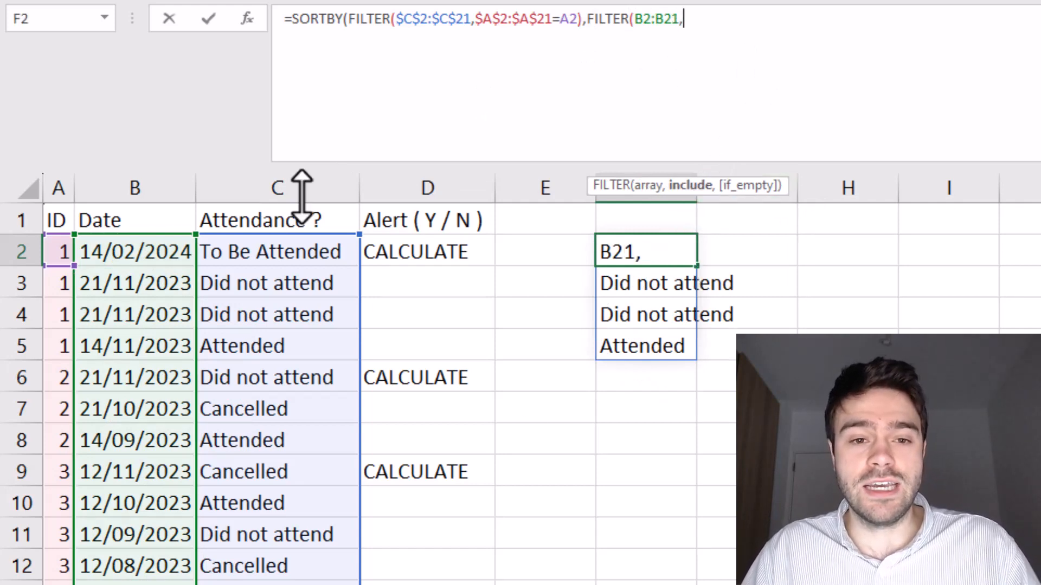
pyautogui.click(59, 250)
pyautogui.moveTo(42, 356); pyautogui.dragTo(22, 584)
pyautogui.write('==')
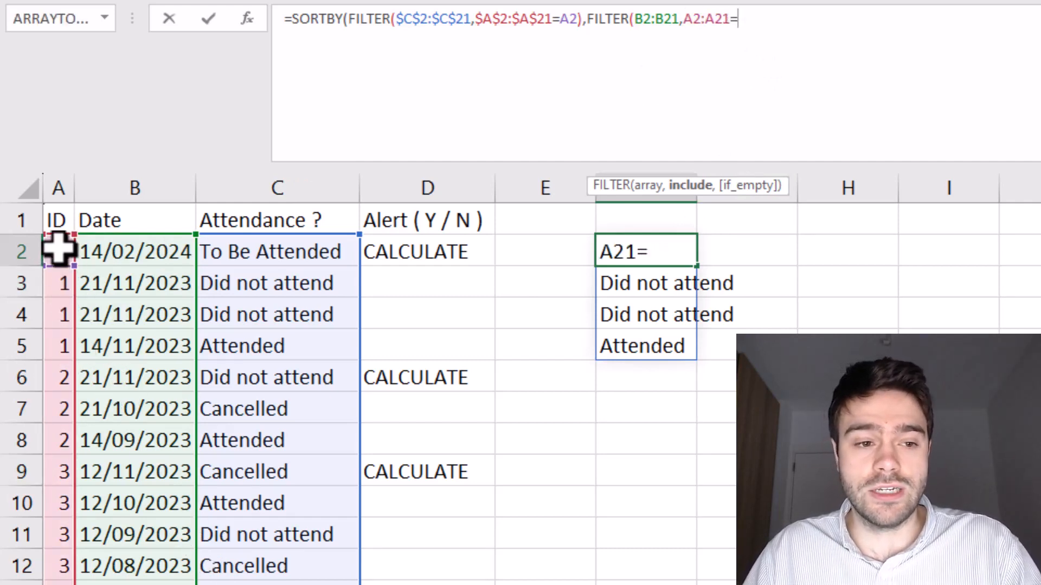
pyautogui.click(58, 250)
# - Make the second FILTER's ranges absolute as $B$2:$B$21 and $A$2:$A$21, keep A2 relative, and enter the completed SORTBY formula
pyautogui.click(639, 19)
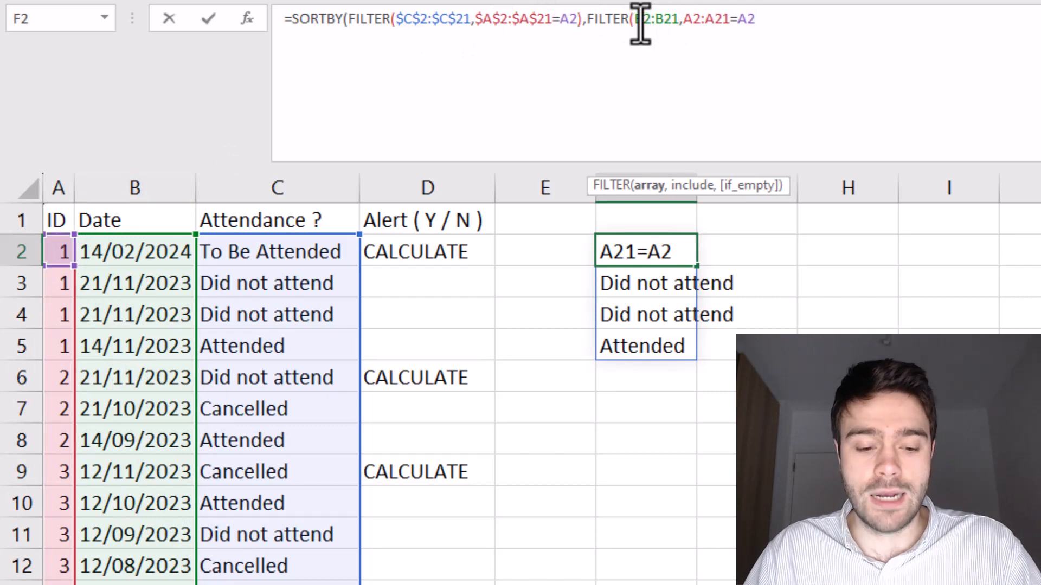
pyautogui.press('F4')
pyautogui.click(677, 19)
pyautogui.press('F4')
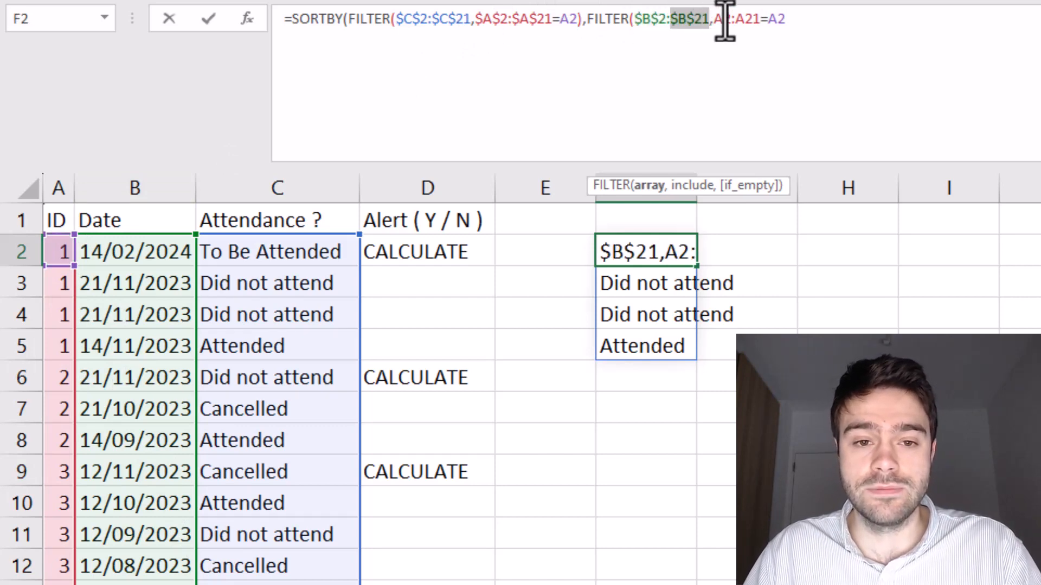
pyautogui.click(725, 20)
pyautogui.press('F4')
pyautogui.click(765, 21)
pyautogui.press('F4')
pyautogui.click(841, 19)
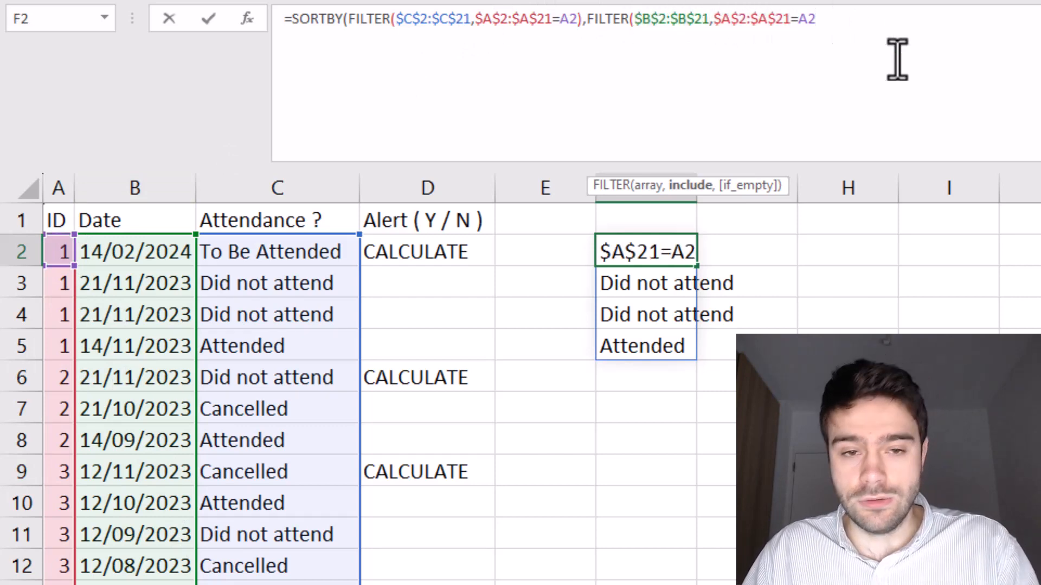
pyautogui.write('))')
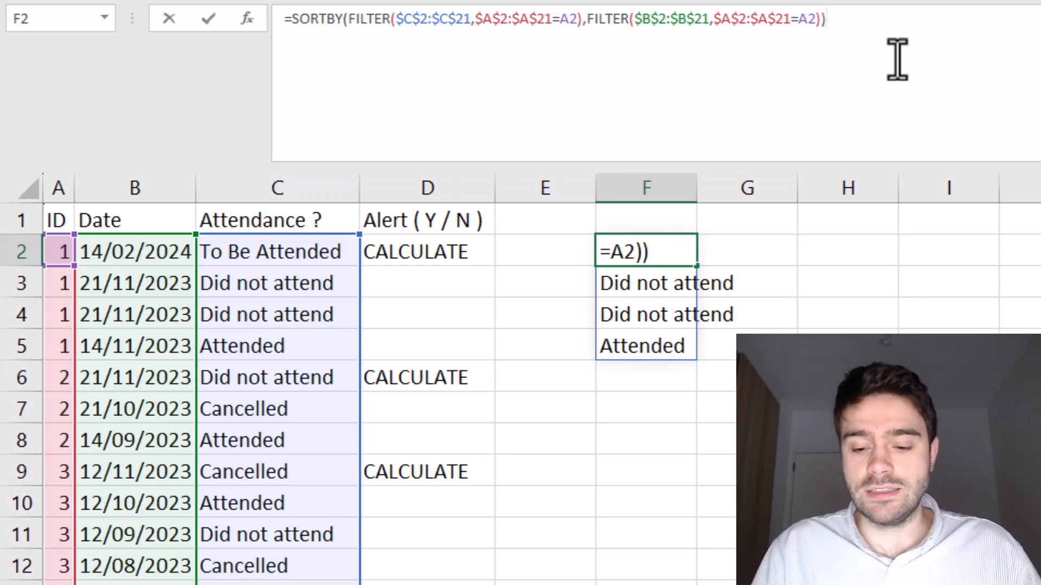
pyautogui.press('Return')
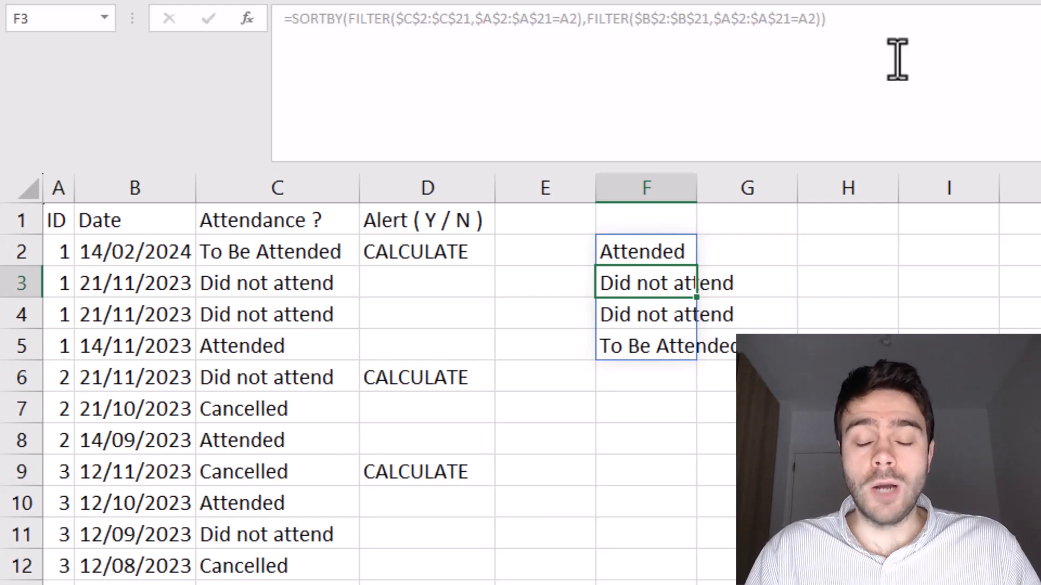
# - Compare F2's sorted output with ID 1's source rows and set SORTBY's sort order to descending (-1)
pyautogui.click(634, 246)
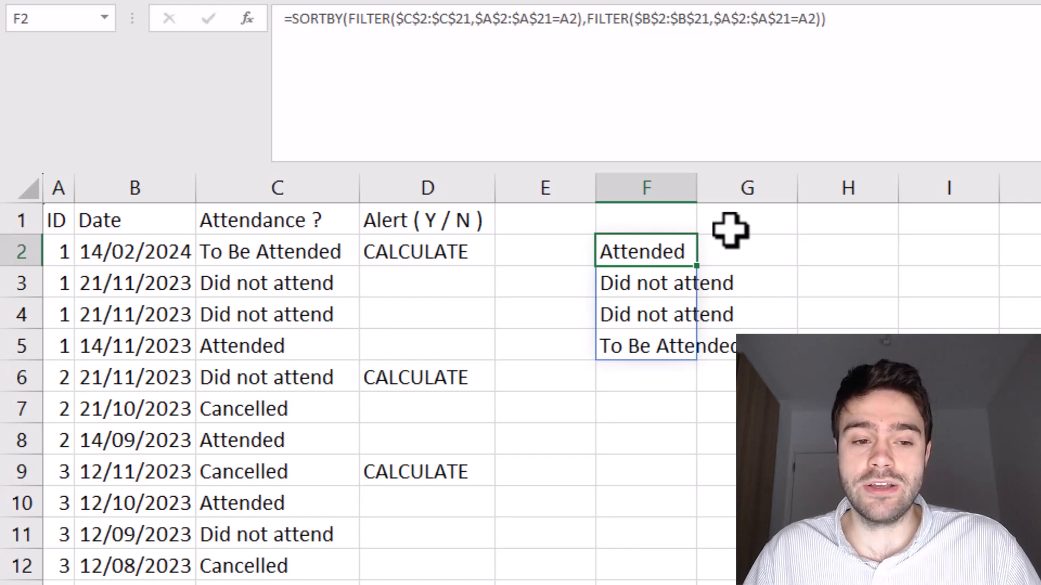
pyautogui.moveTo(255, 254); pyautogui.dragTo(255, 336)
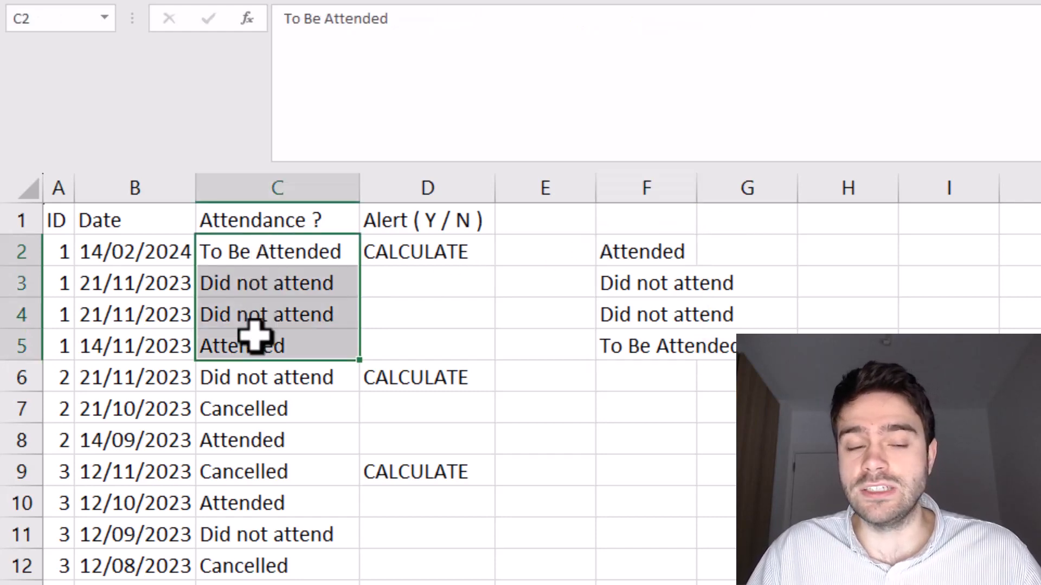
pyautogui.click(149, 345)
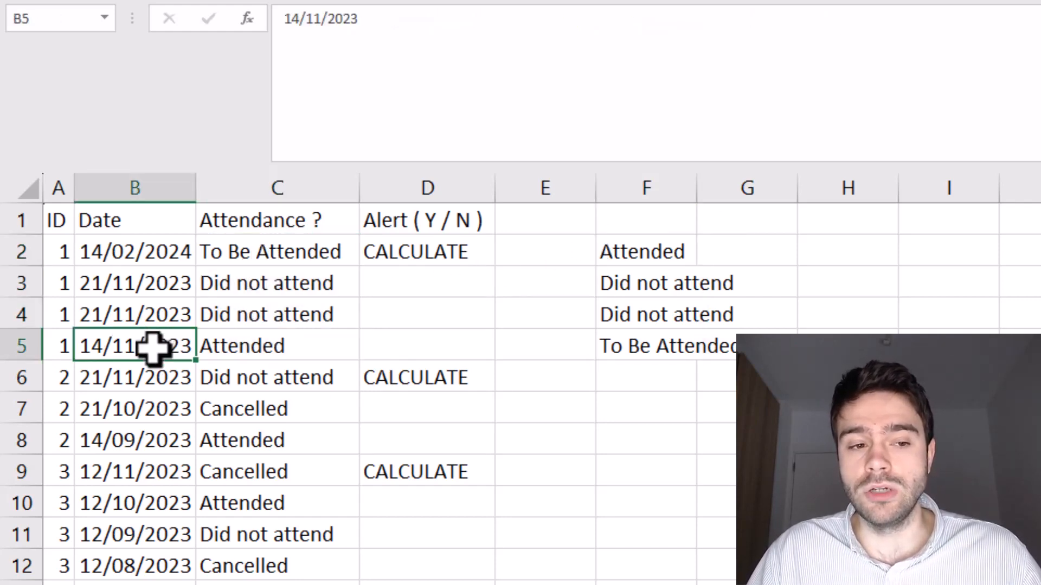
pyautogui.click(156, 252)
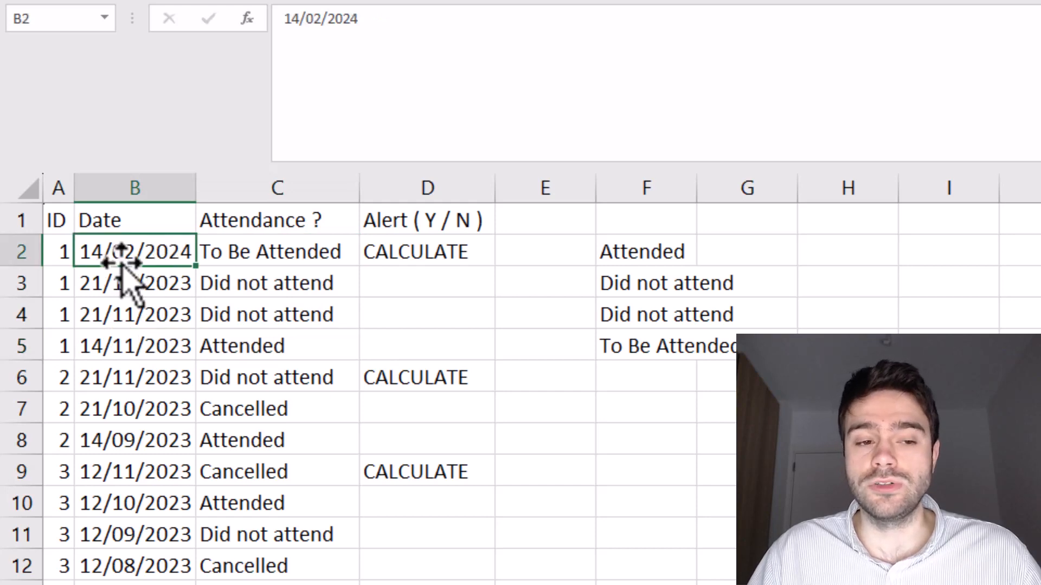
pyautogui.click(599, 248)
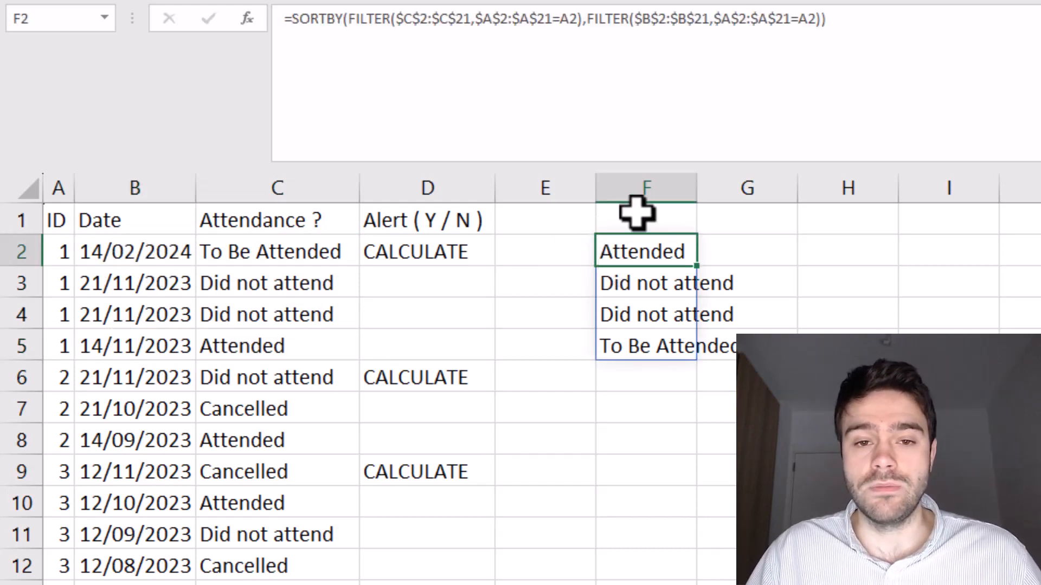
pyautogui.click(819, 20)
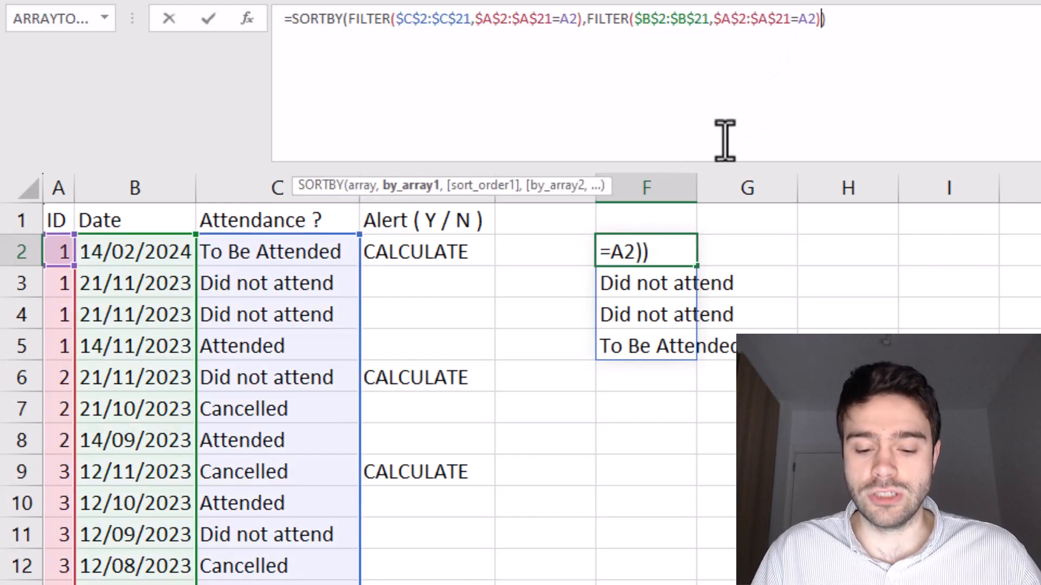
pyautogui.write(',')
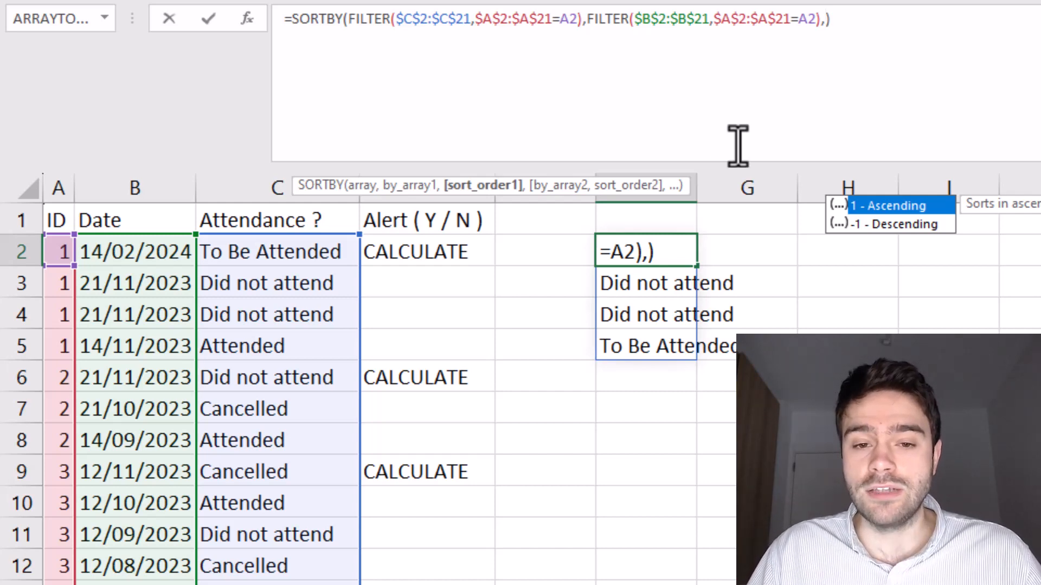
pyautogui.doubleClick(875, 224)
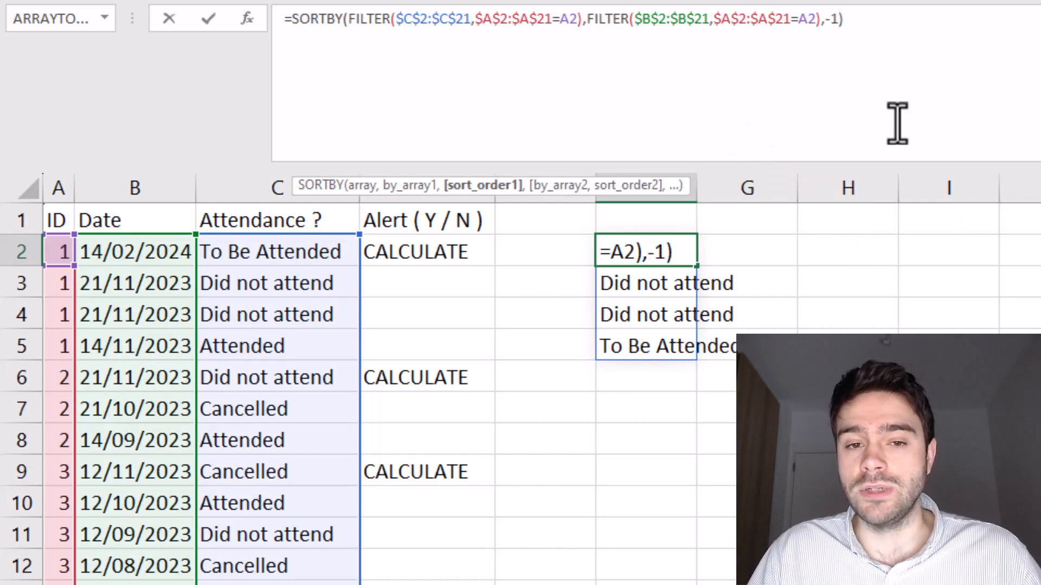
pyautogui.click(902, 23)
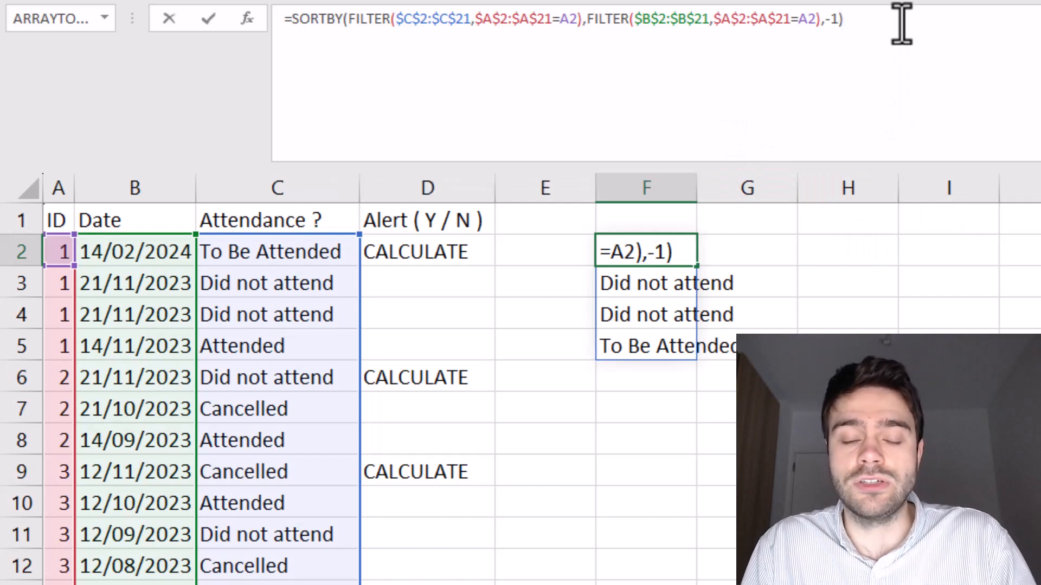
pyautogui.press('Return')
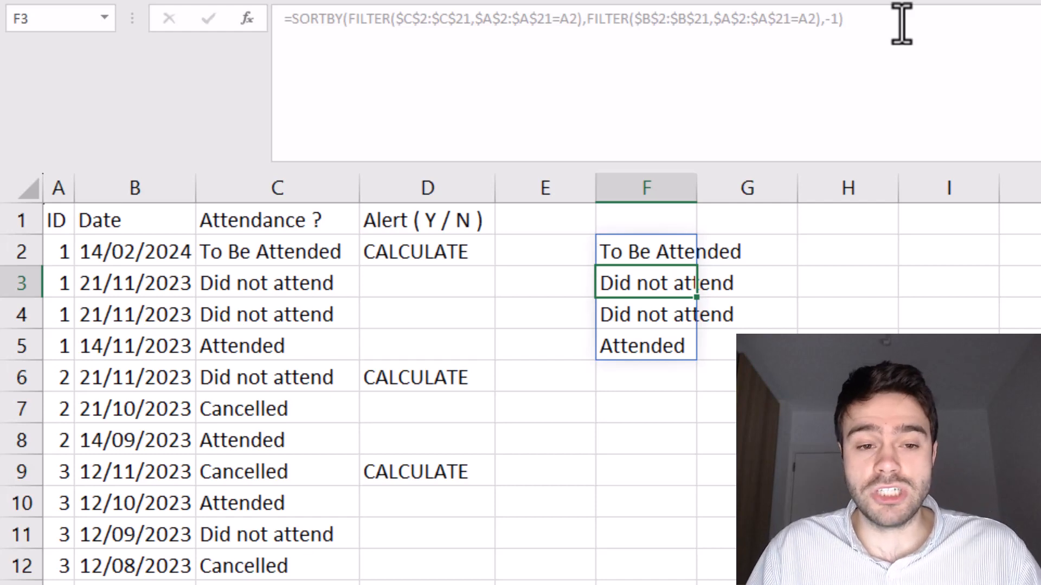
# - Wrap F2's SORTBY formula in INDEX with row number 2 to return the second most recent attendance value
pyautogui.moveTo(332, 258); pyautogui.dragTo(325, 344)
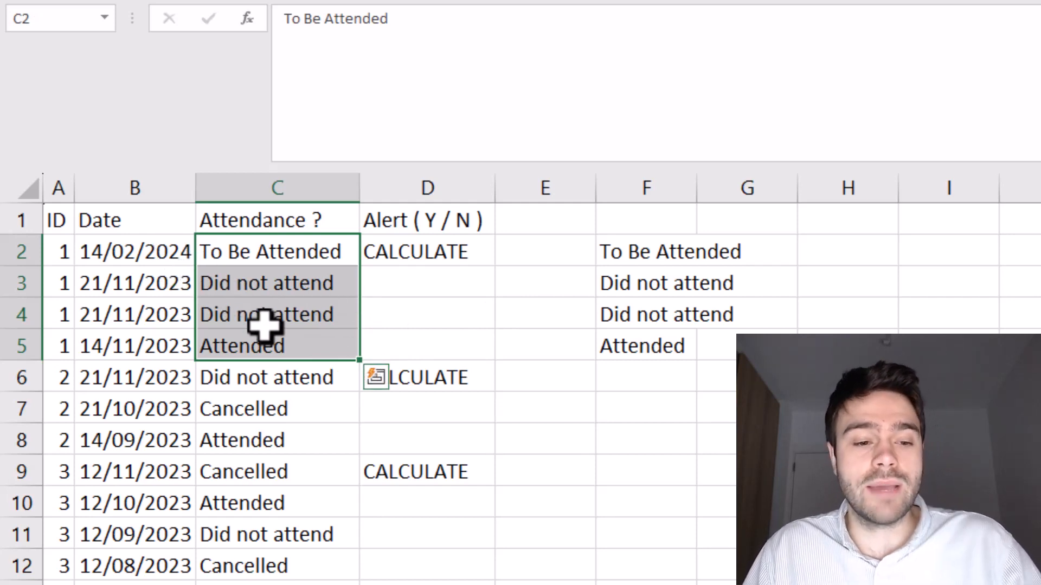
pyautogui.click(646, 279)
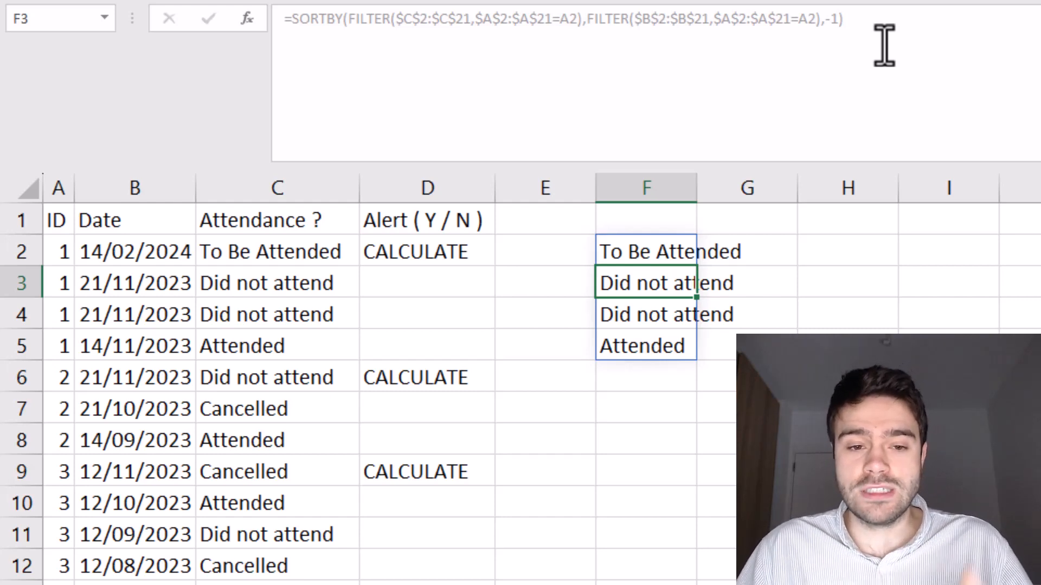
pyautogui.click(636, 251)
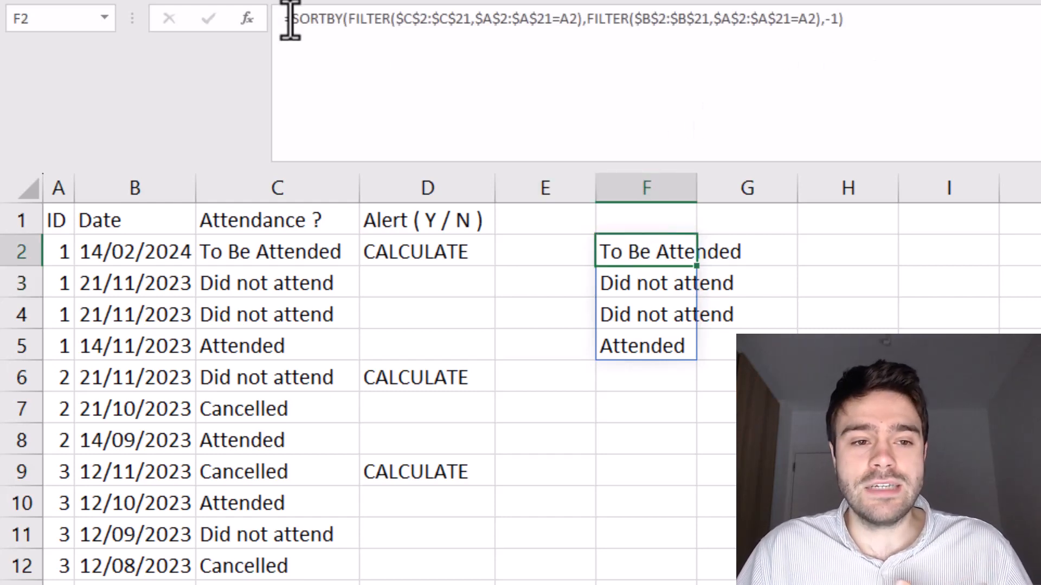
pyautogui.click(290, 19)
pyautogui.write('I')
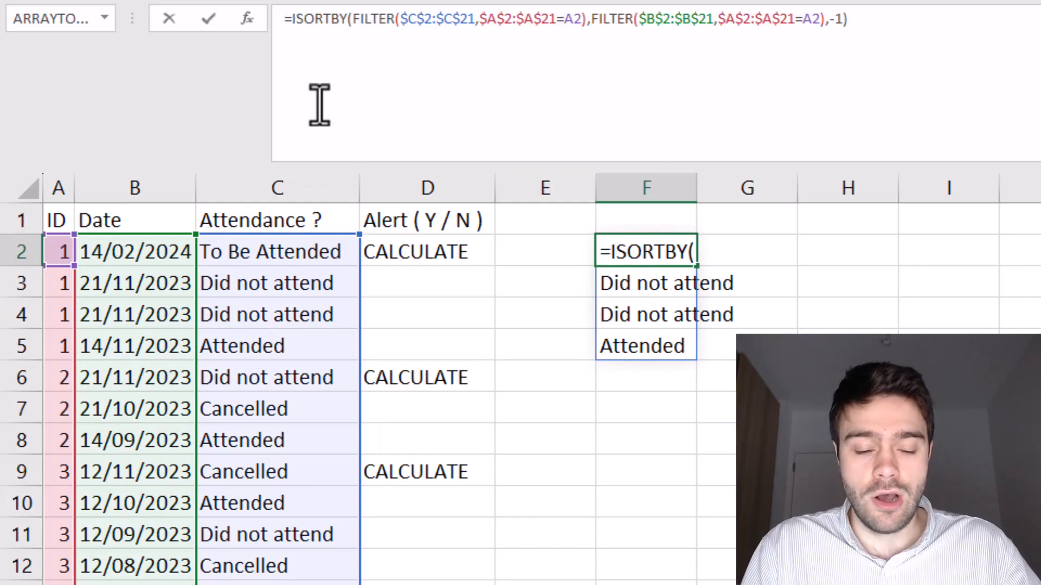
pyautogui.write('NDEX(')
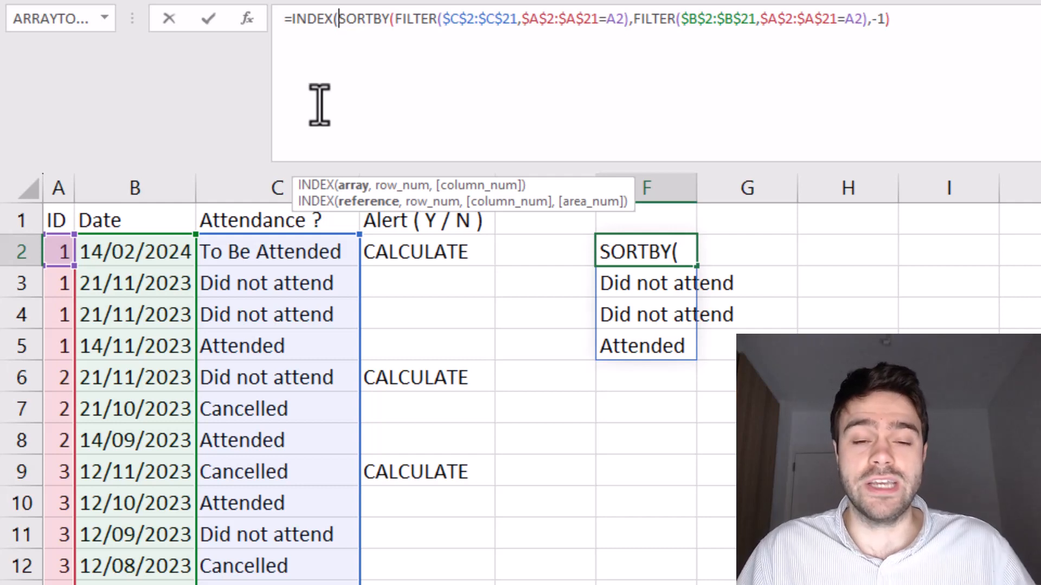
pyautogui.click(958, 33)
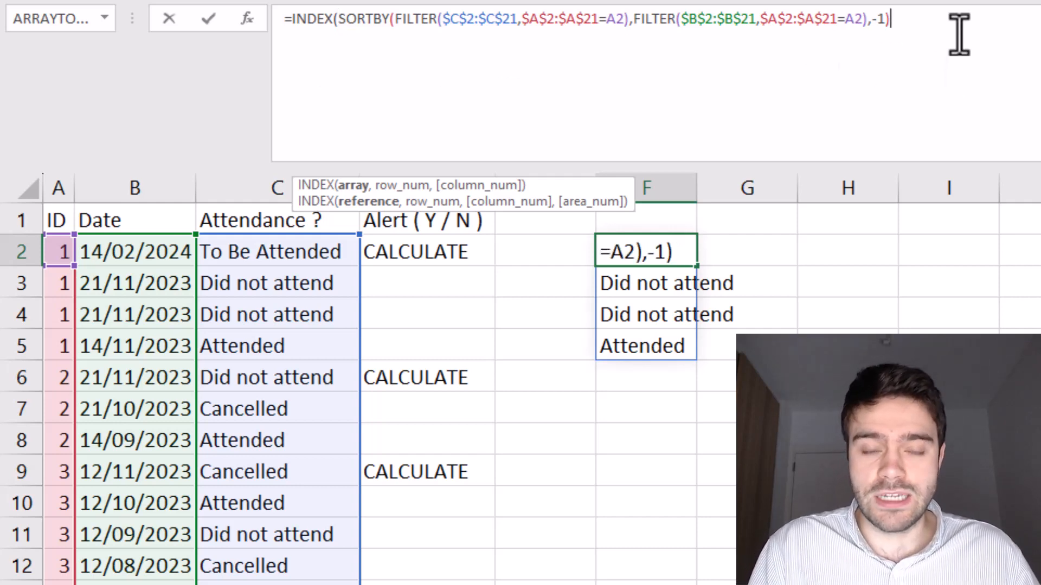
pyautogui.write(',')
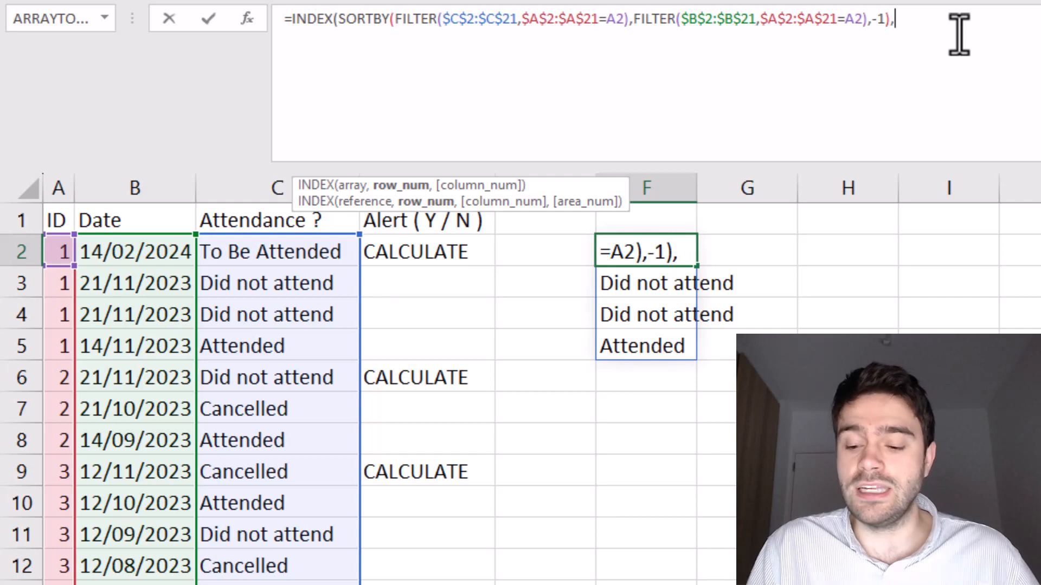
pyautogui.write('2')
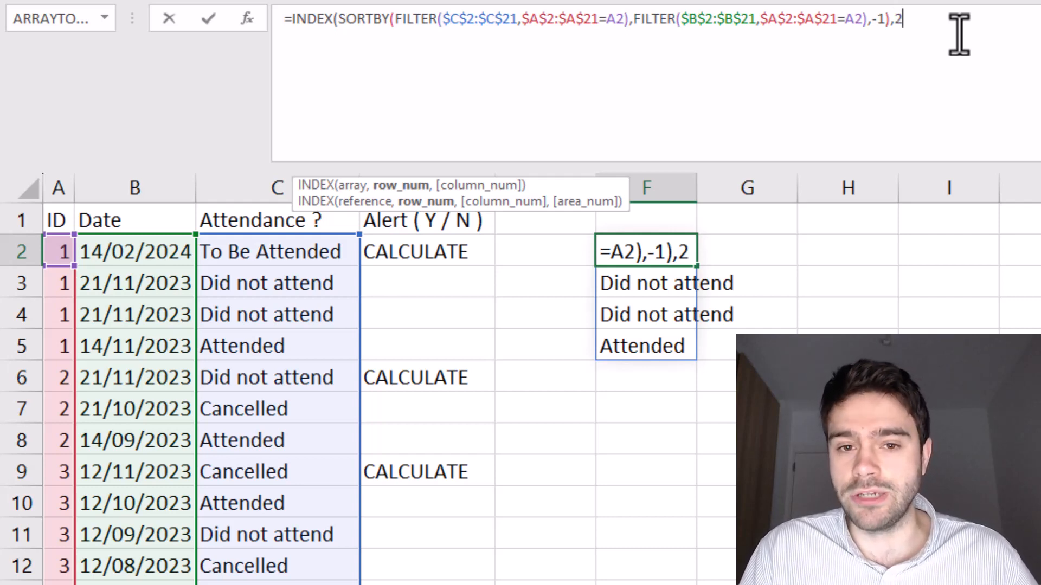
pyautogui.write(')')
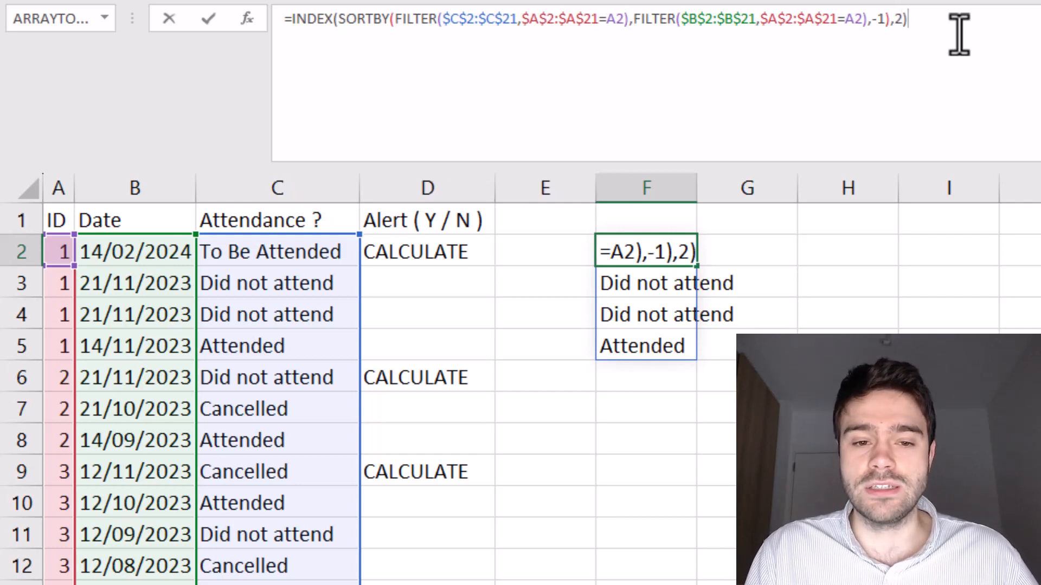
pyautogui.press('Return')
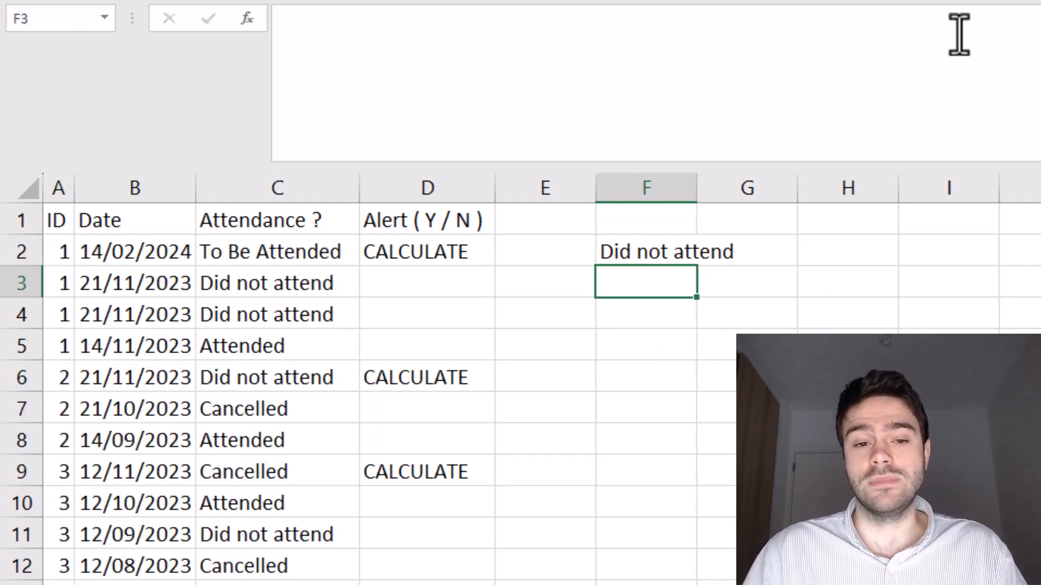
# - Set the INDEX row number in F2's formula to 1 and check the result against ID 1's latest date and attendance
pyautogui.click(661, 251)
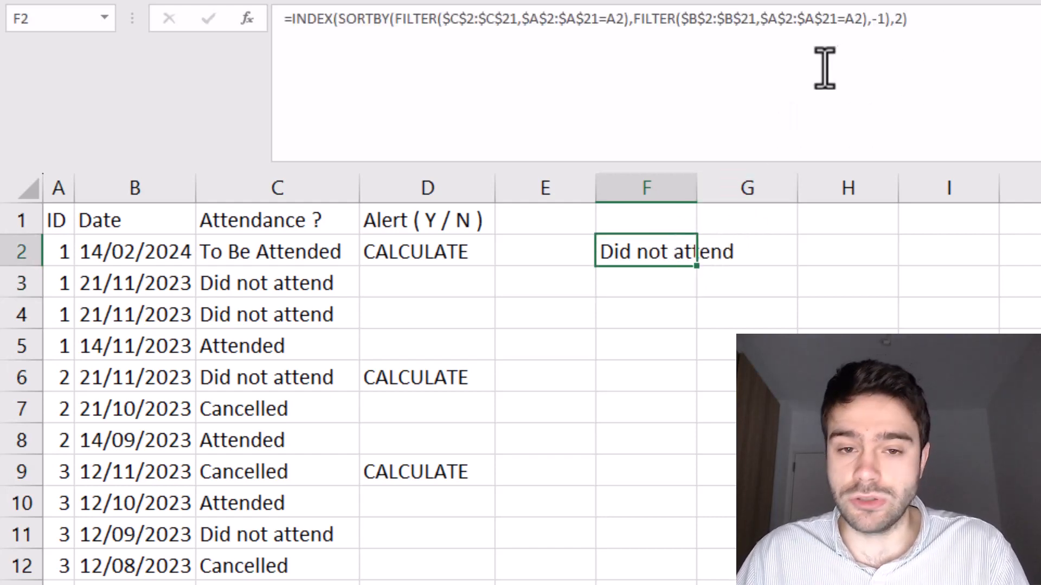
pyautogui.click(904, 20)
pyautogui.press('BackSpace')
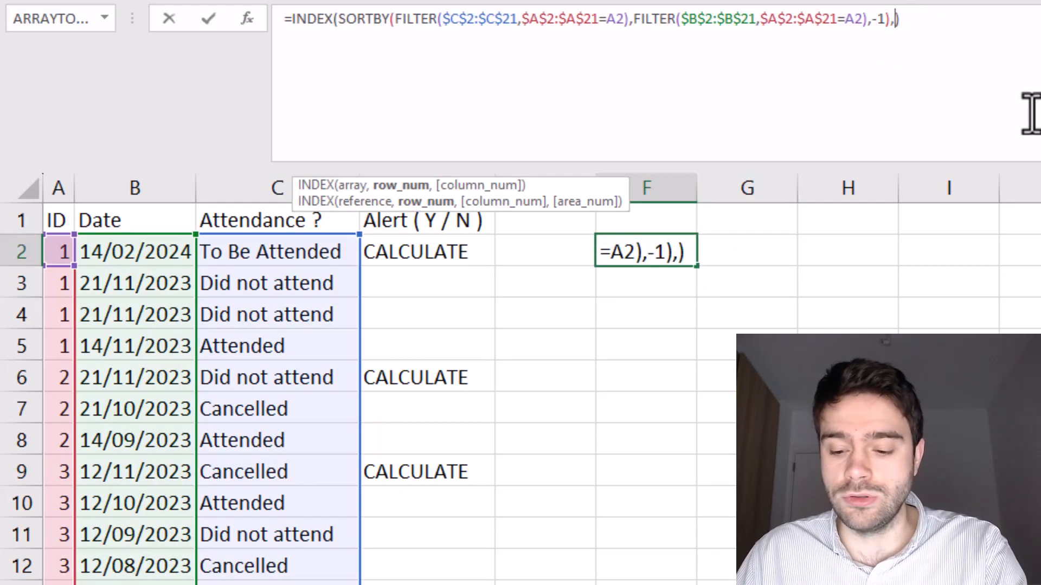
pyautogui.write('1')
pyautogui.press('Return')
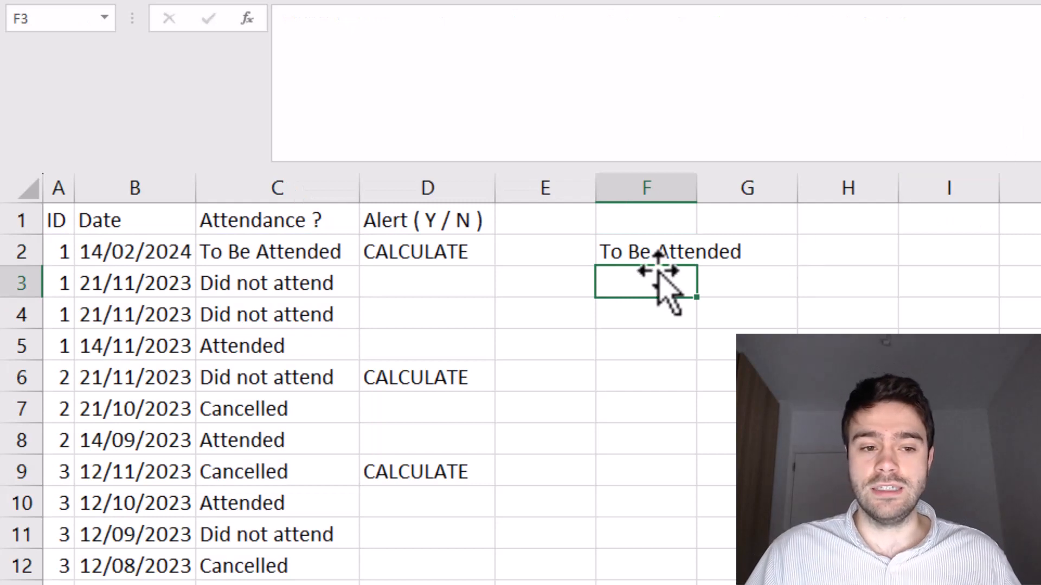
pyautogui.click(666, 251)
pyautogui.moveTo(302, 251); pyautogui.dragTo(125, 248)
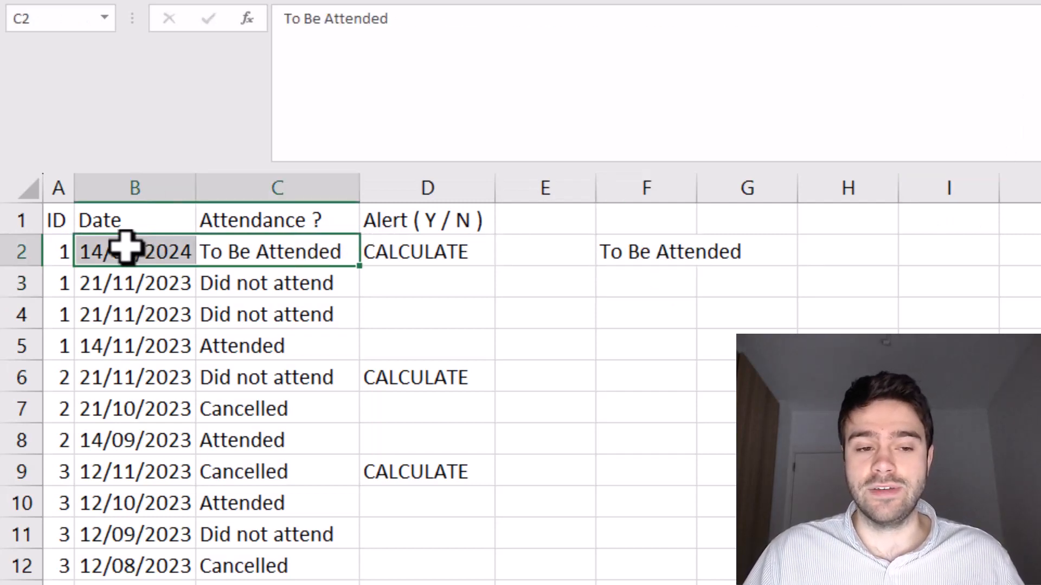
pyautogui.click(288, 284)
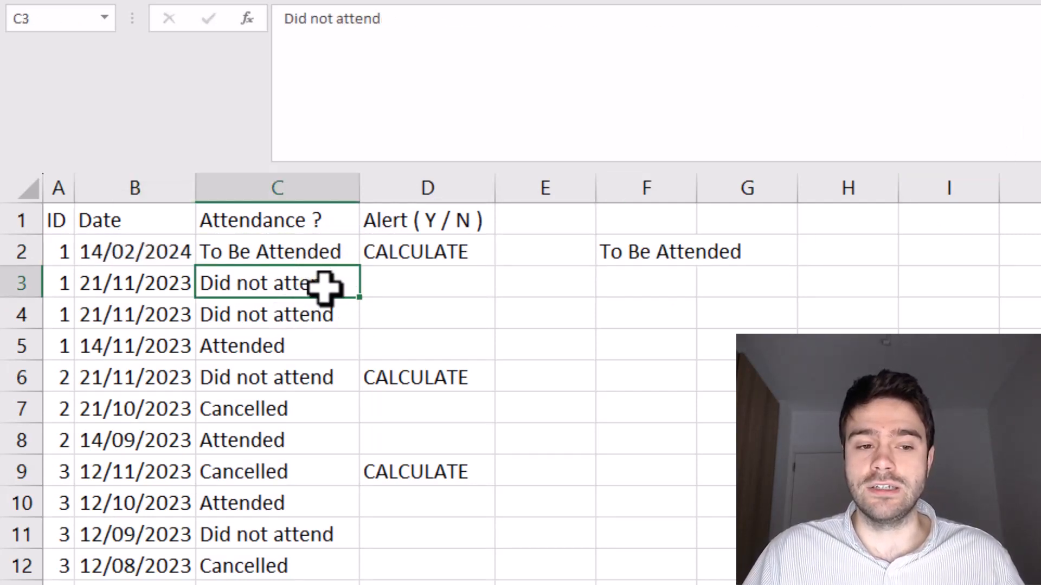
# - Copy F2's INDEX(SORTBY(FILTER(…))) expression without its equals sign and clear the helper cell F2
pyautogui.moveTo(325, 285); pyautogui.dragTo(58, 281)
pyautogui.click(689, 302)
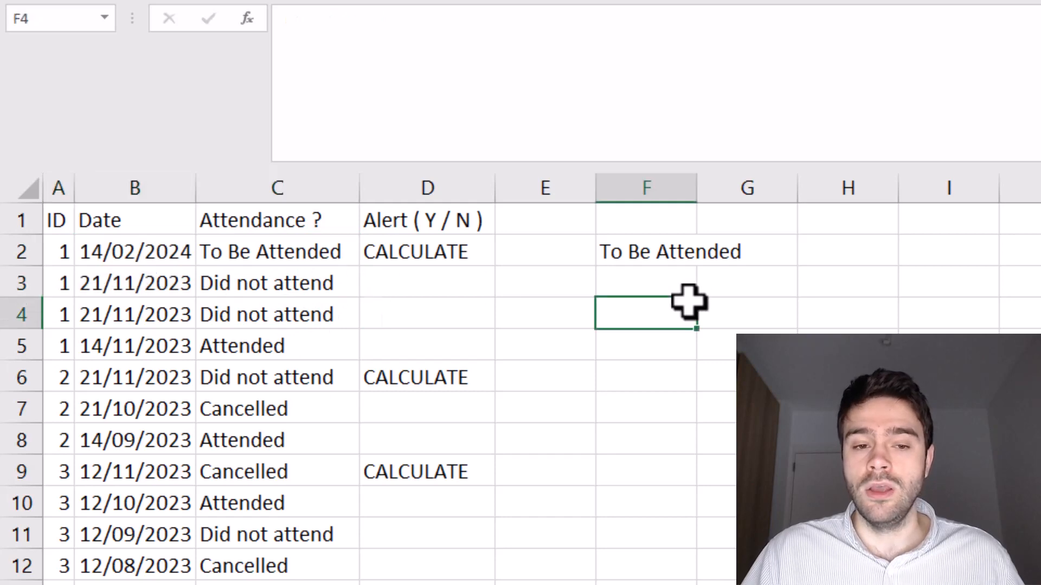
pyautogui.click(692, 259)
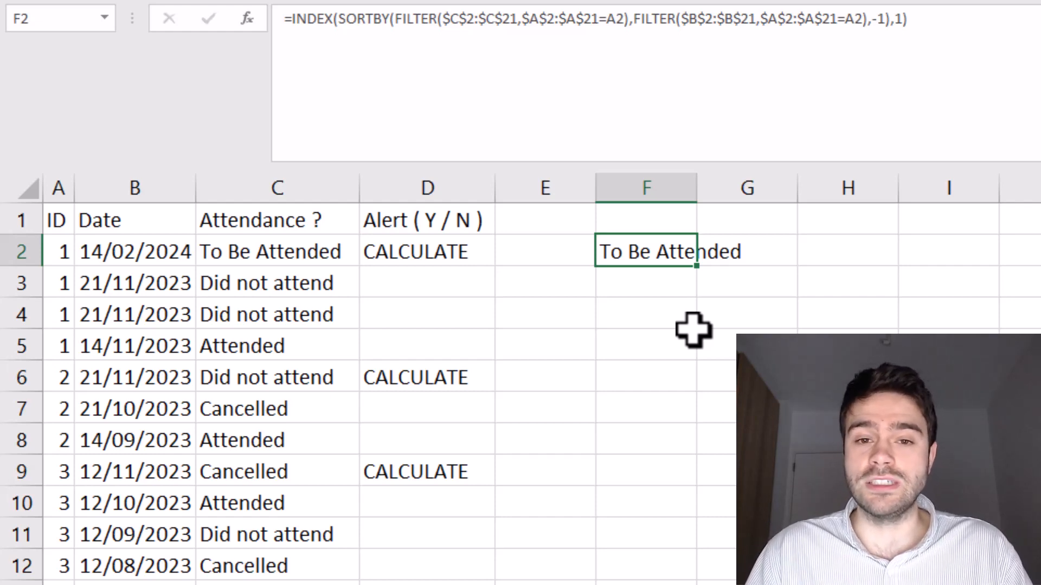
pyautogui.click(906, 19)
pyautogui.click(955, 24)
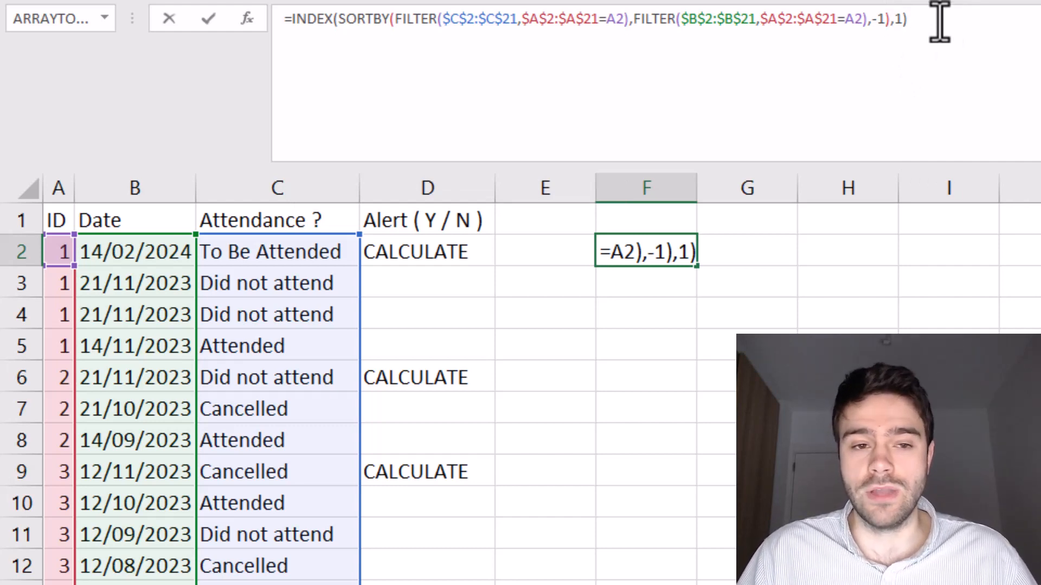
pyautogui.moveTo(939, 18); pyautogui.dragTo(296, 14)
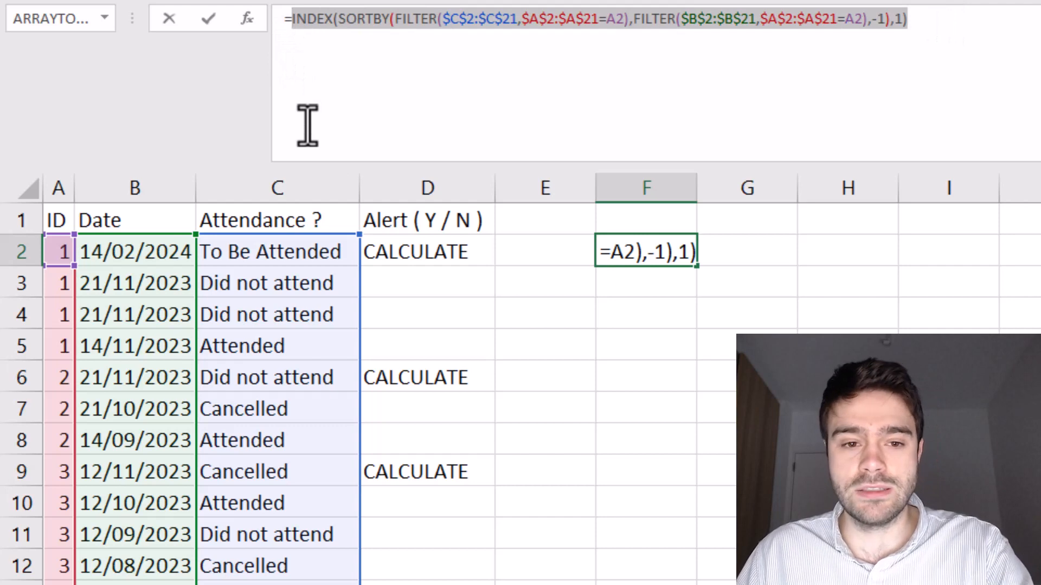
pyautogui.hotkey('ctrl', 'c')
pyautogui.press('Escape')
pyautogui.press('Down')
# - Replace "CALCULATE" in D2's formula with an empty nested IF() as the value if true
pyautogui.click(396, 248)
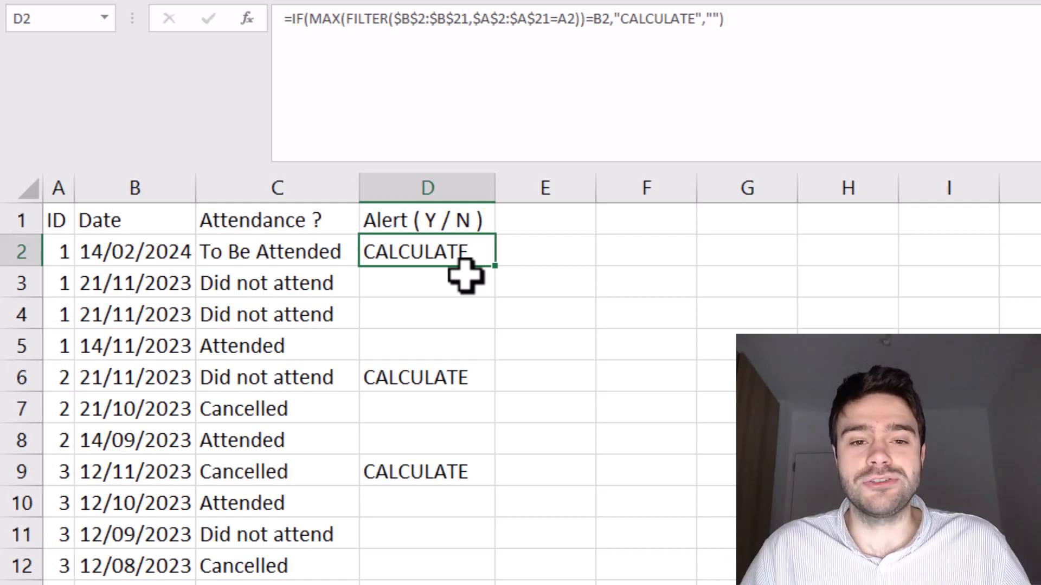
pyautogui.click(689, 22)
pyautogui.moveTo(701, 20); pyautogui.dragTo(616, 20)
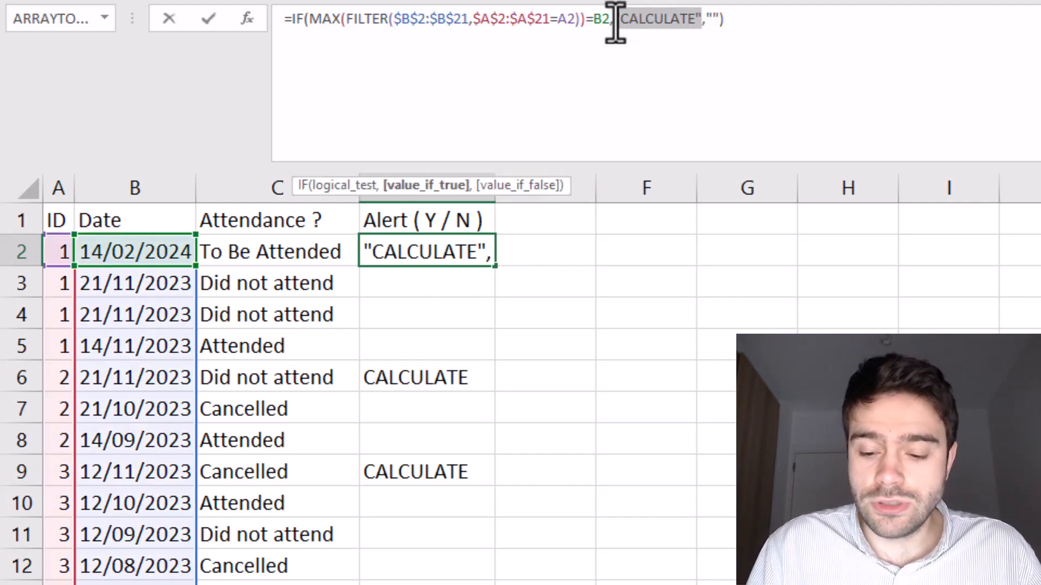
pyautogui.press('BackSpace')
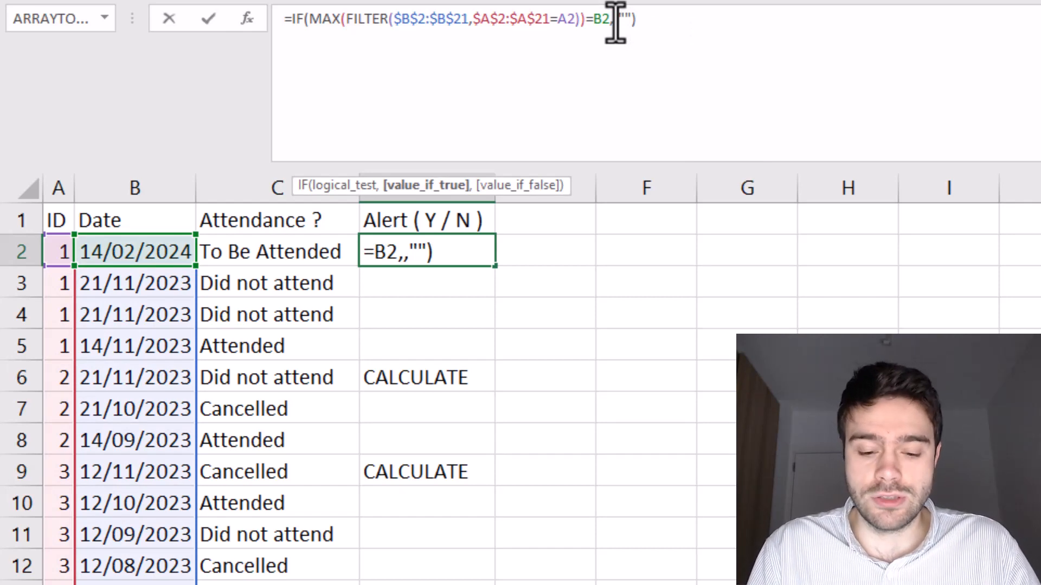
pyautogui.write('IF()')
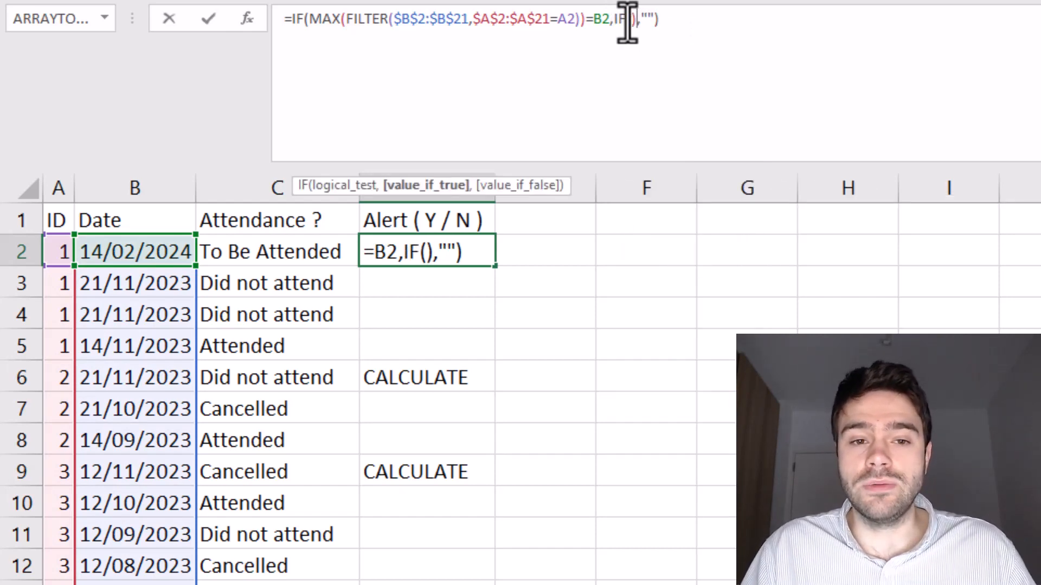
# - Leave the nested IF's logical test blank and set its results to "Y" if true and "N" if false
pyautogui.click(630, 20)
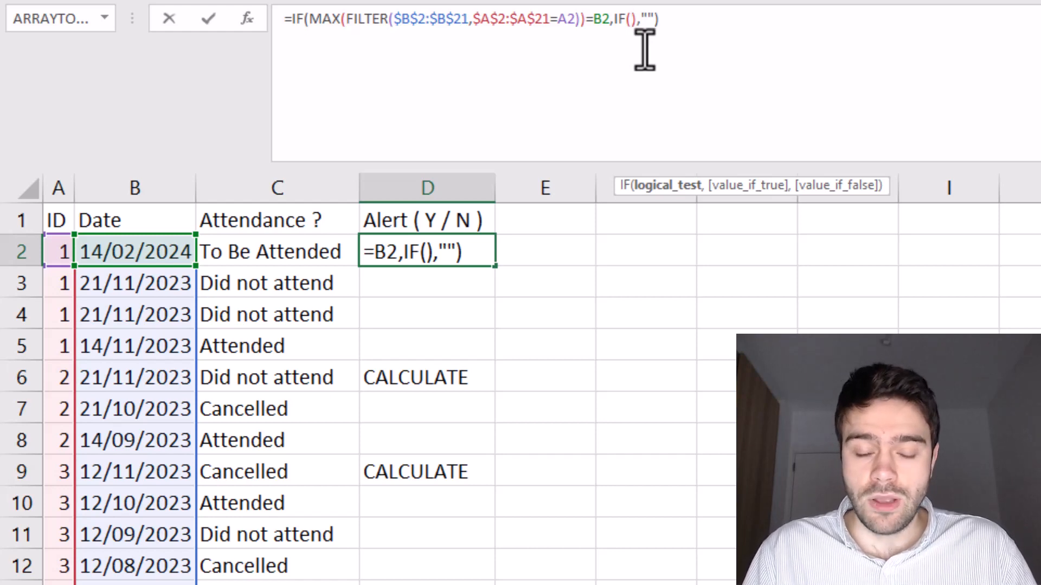
pyautogui.write(',')
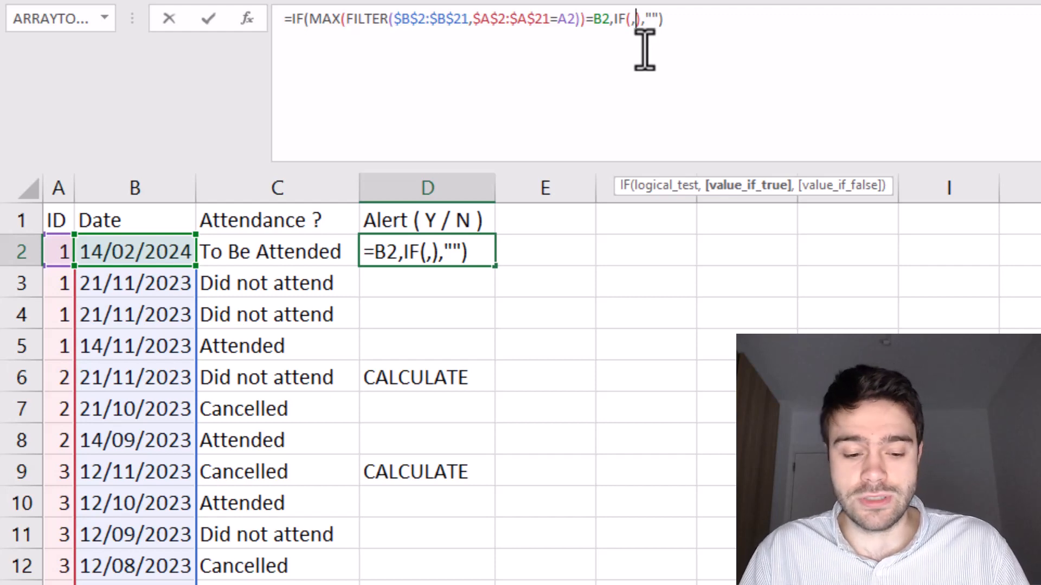
pyautogui.write('"Y"')
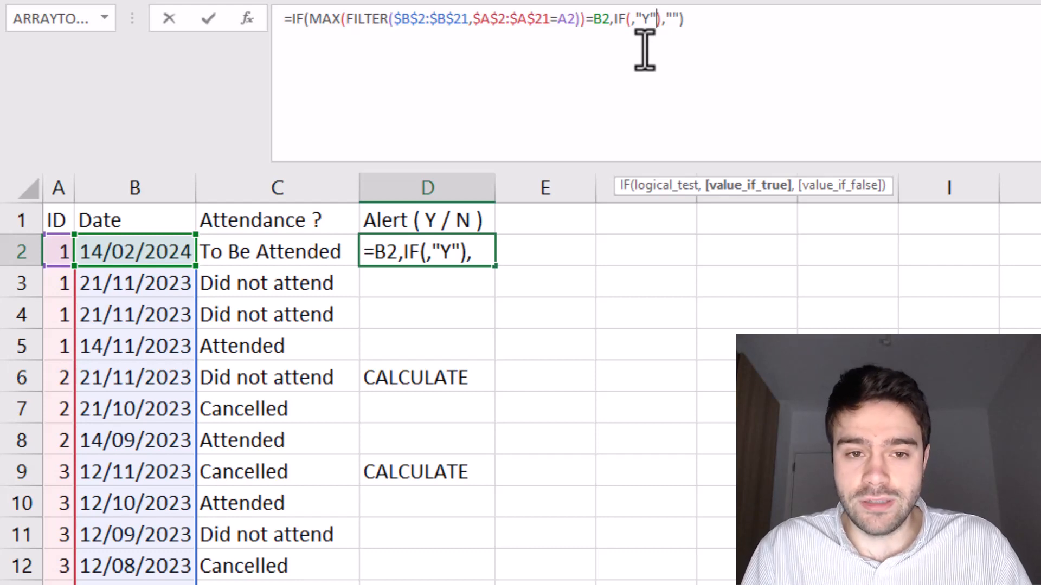
pyautogui.write(',')
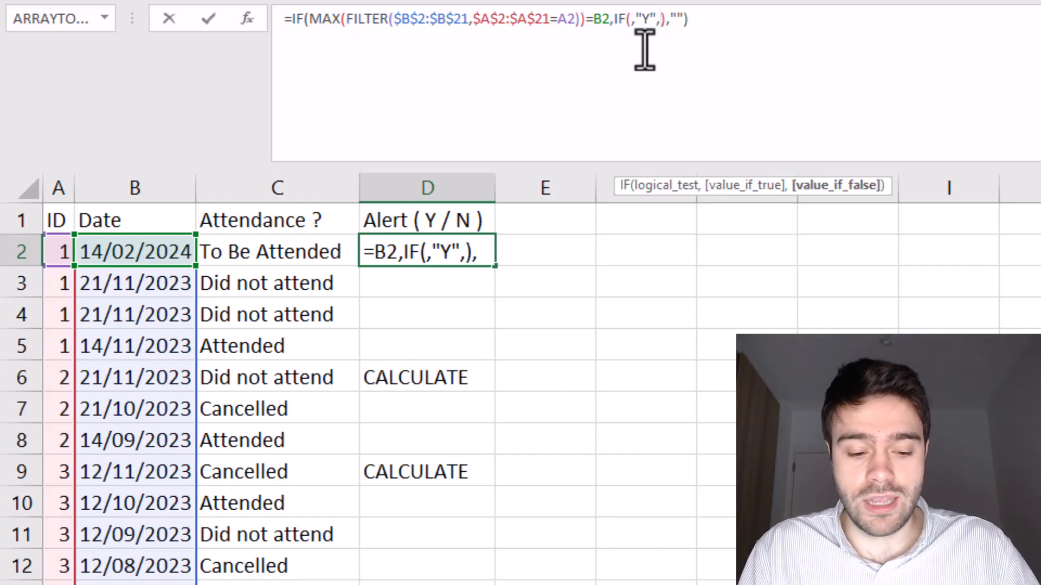
pyautogui.write('"N"')
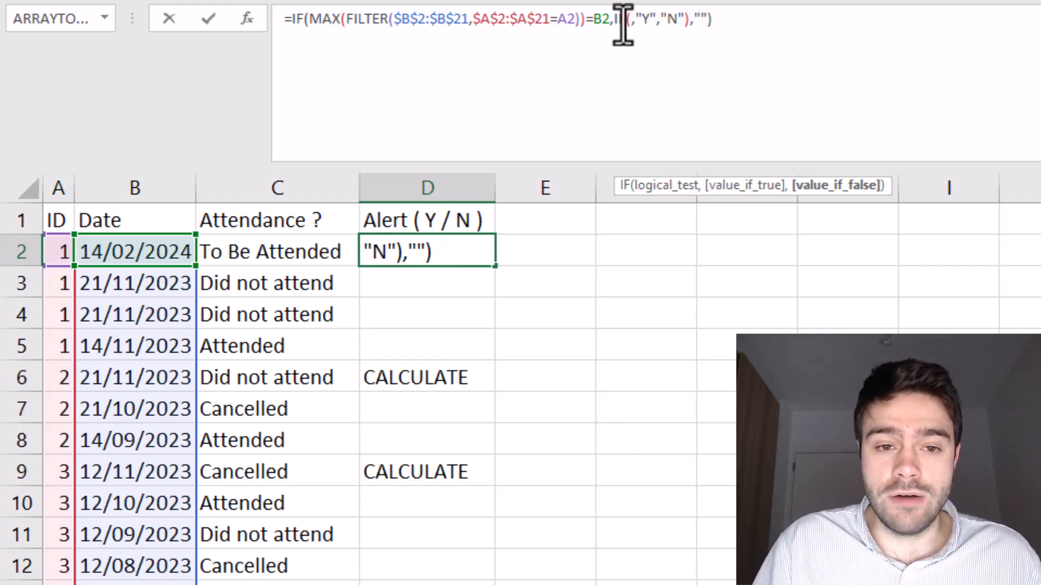
# - Insert AND(OR()) as the logical test of the nested IF in D2's formula
pyautogui.click(628, 21)
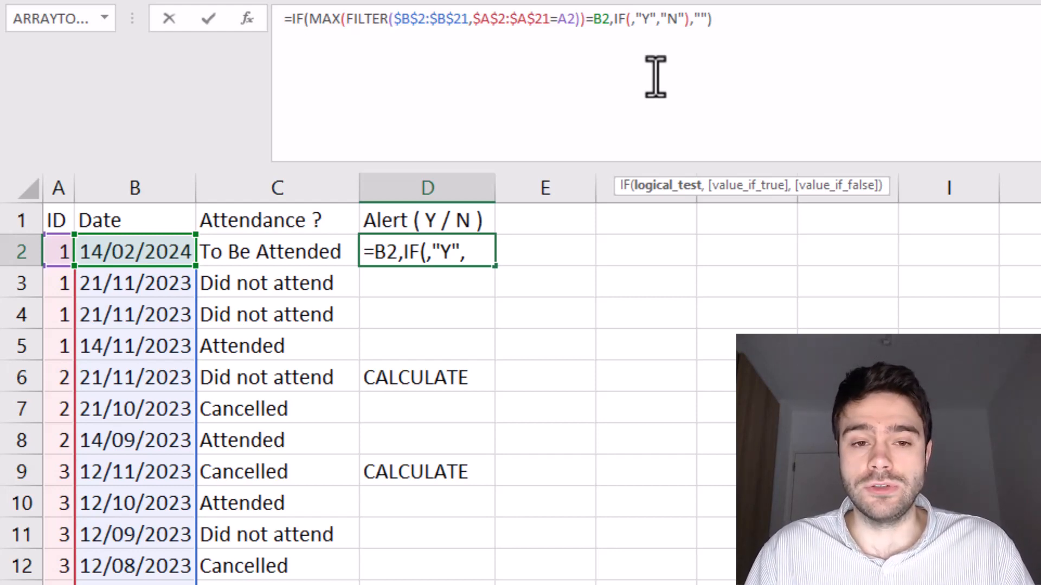
pyautogui.write('AND')
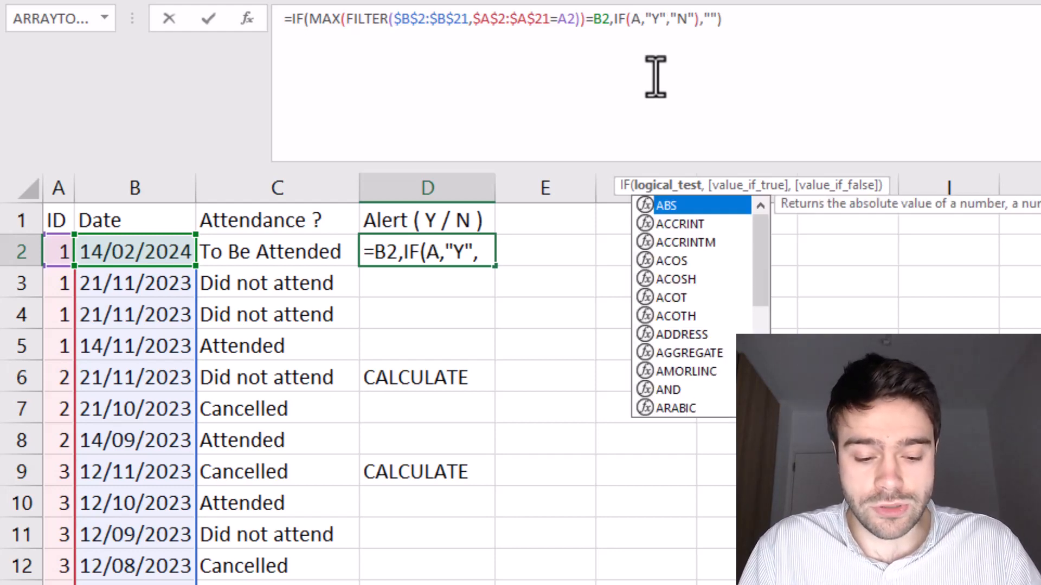
pyautogui.write('()')
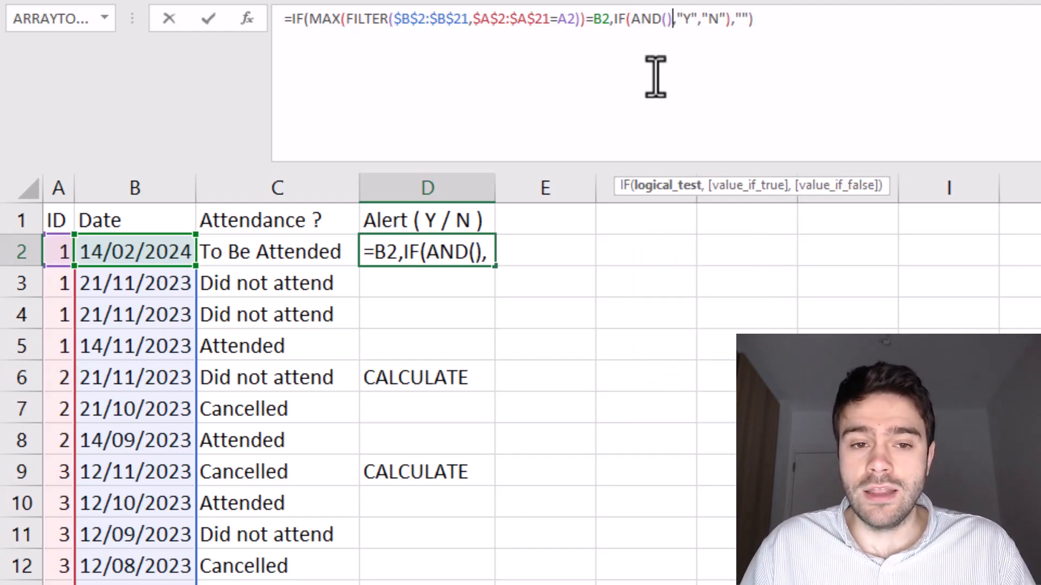
pyautogui.click(665, 21)
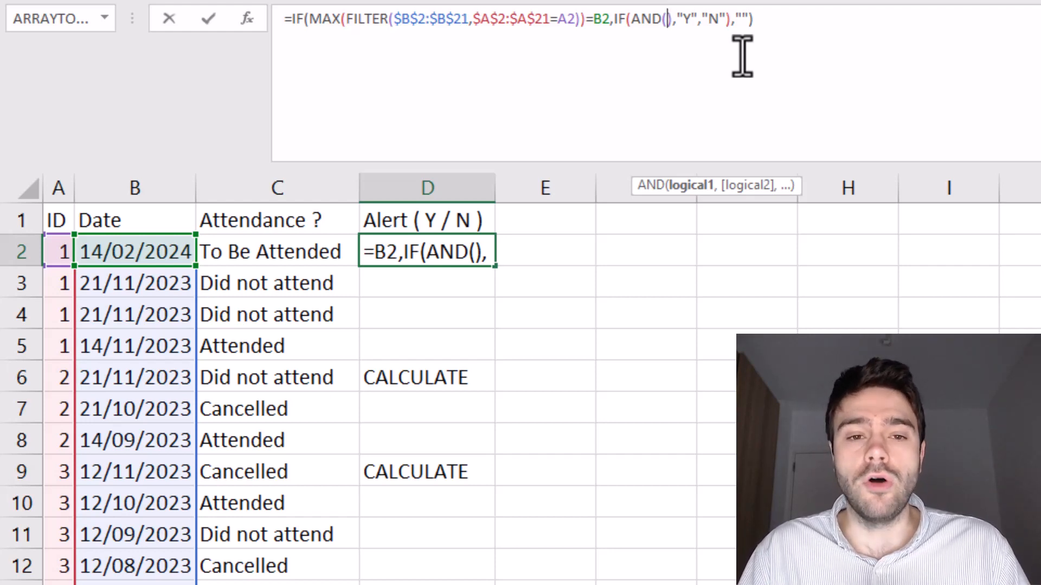
pyautogui.write('OR()')
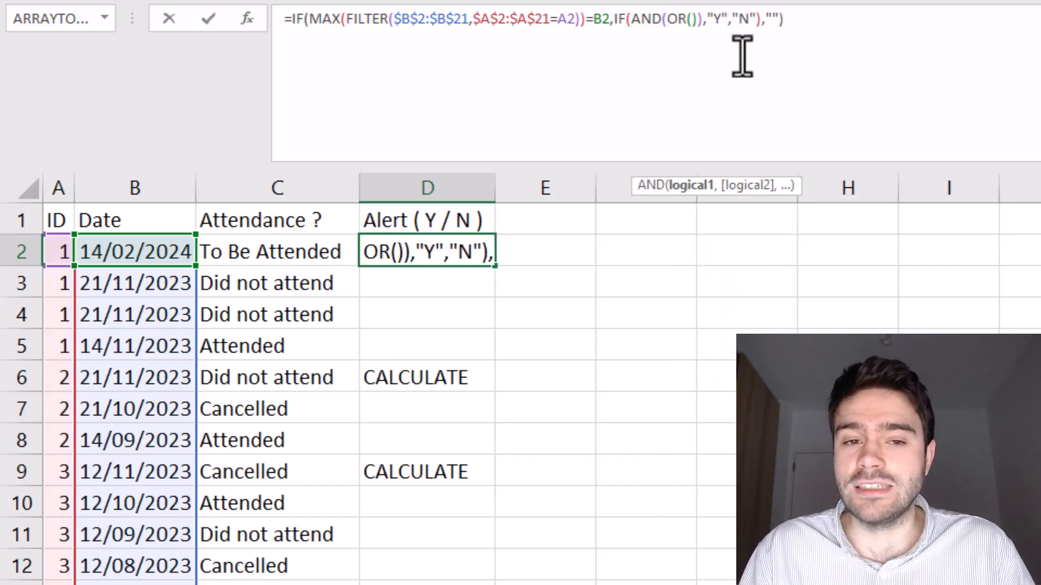
# - Insert the copied INDEX expression with row number 1 inside OR and compare it with "Did not attend"
pyautogui.click(692, 19)
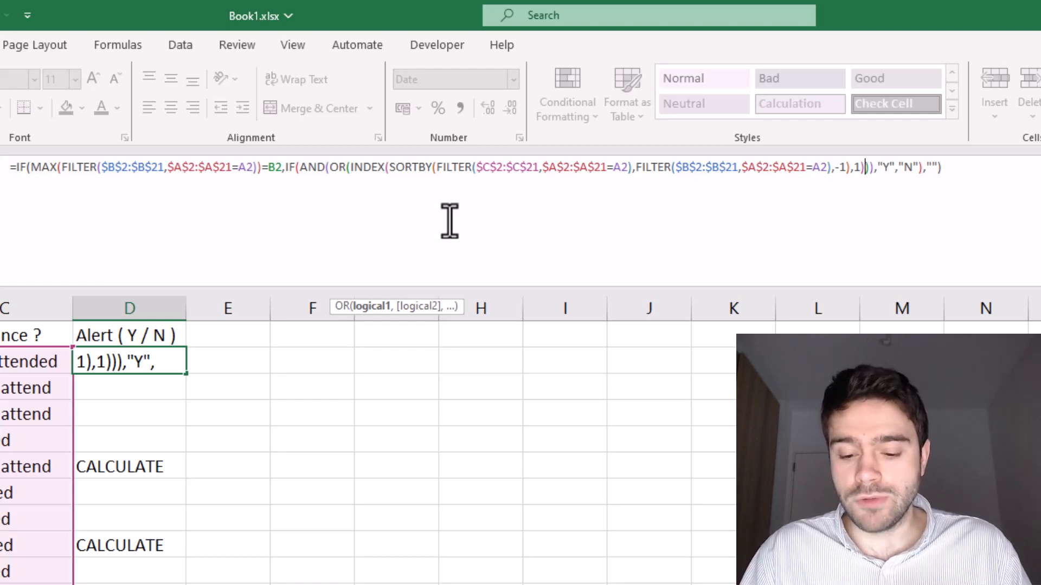
pyautogui.write('=')
pyautogui.write('"Did')
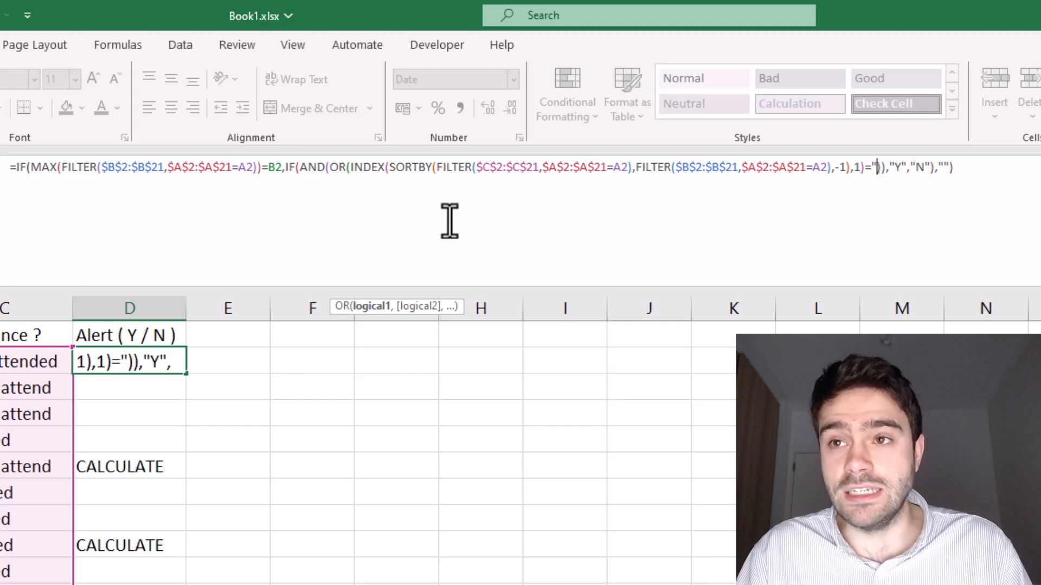
pyautogui.write(' not atte')
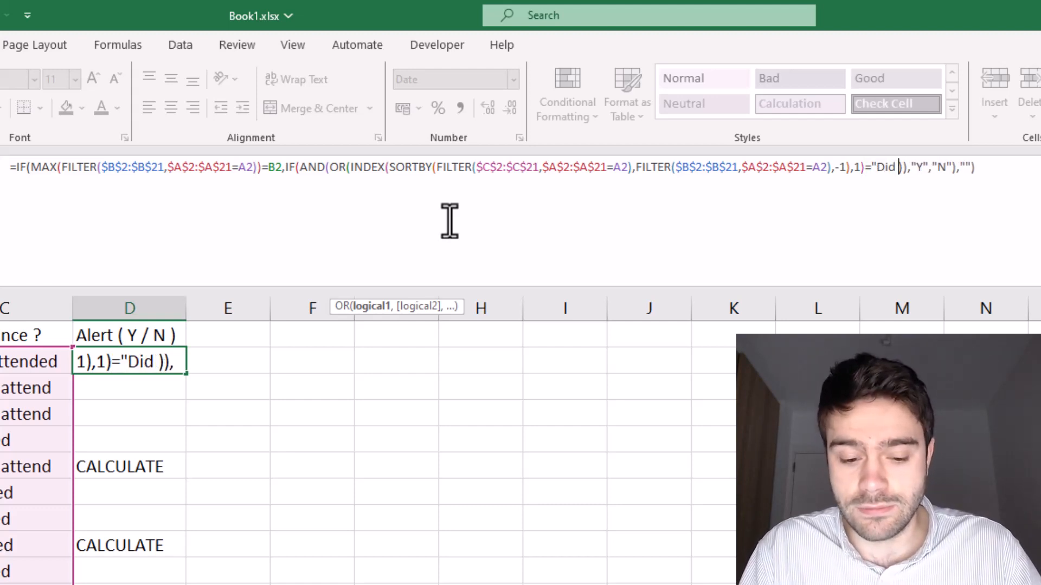
pyautogui.write('nd"')
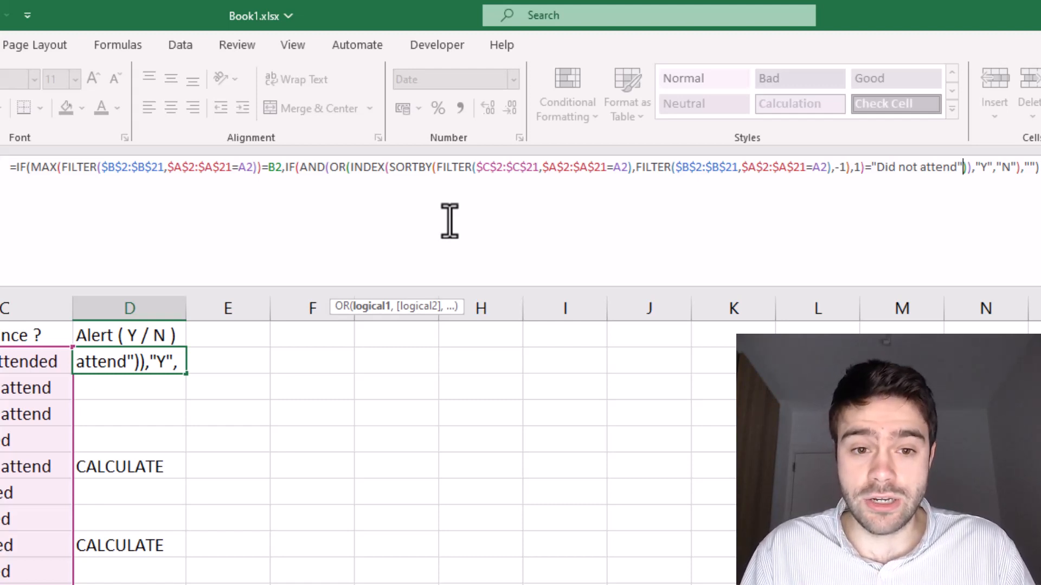
# - Add the same INDEX expression equal to "Cancelled" as OR's second condition, enter the formula, and check D2 against C2
pyautogui.write(',')
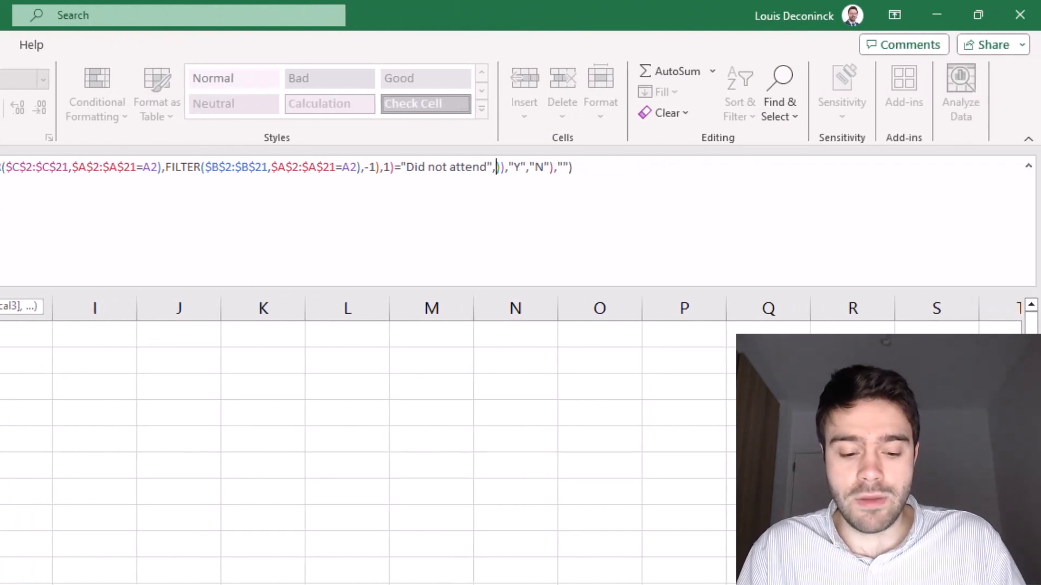
pyautogui.write('INDEX(SORTBY(FILTER($C$2:$C$21,$A$2:$A$21=A2),FILTER($B$2:$B$21,$A$2:$A$21=A2),-1),1)')
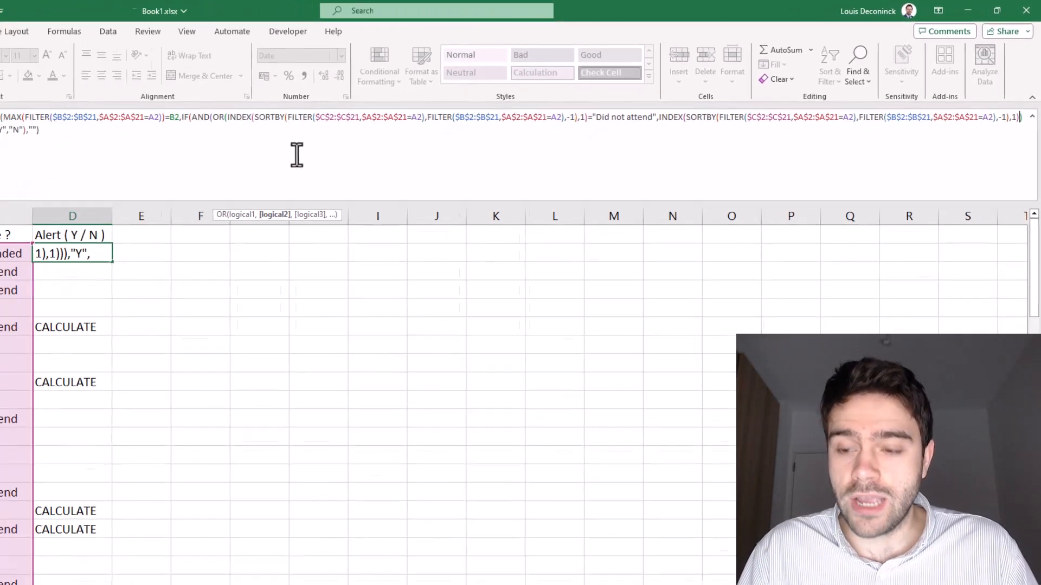
pyautogui.write('=""')
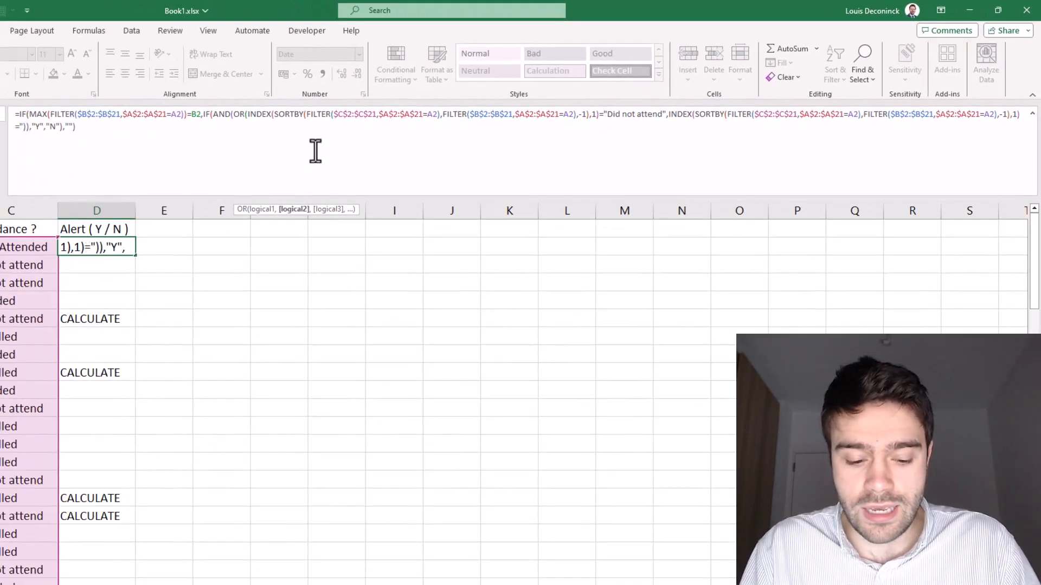
pyautogui.press('Left')
pyautogui.write('Cancelled')
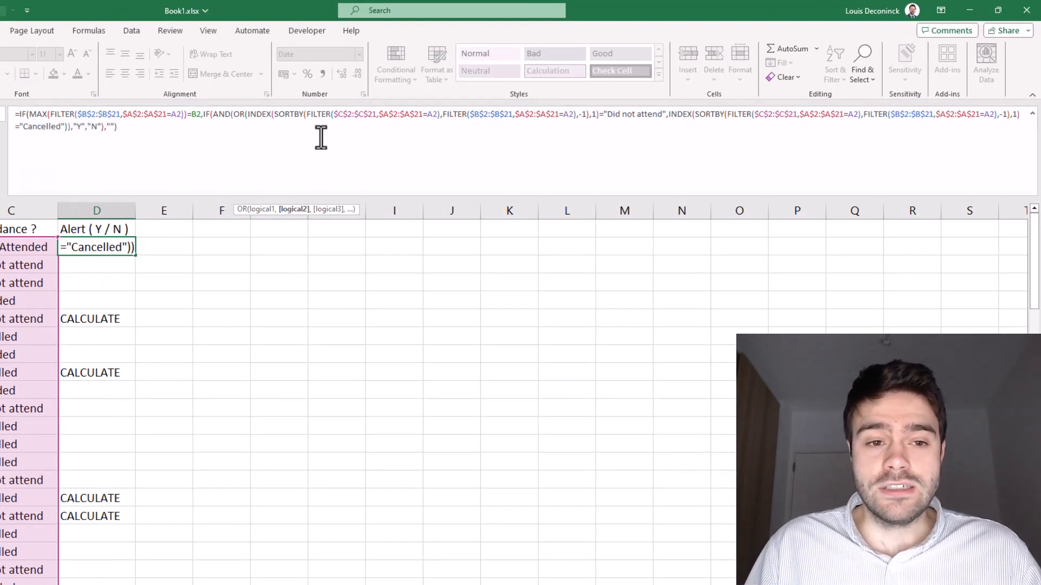
pyautogui.press('End')
pyautogui.press('Return')
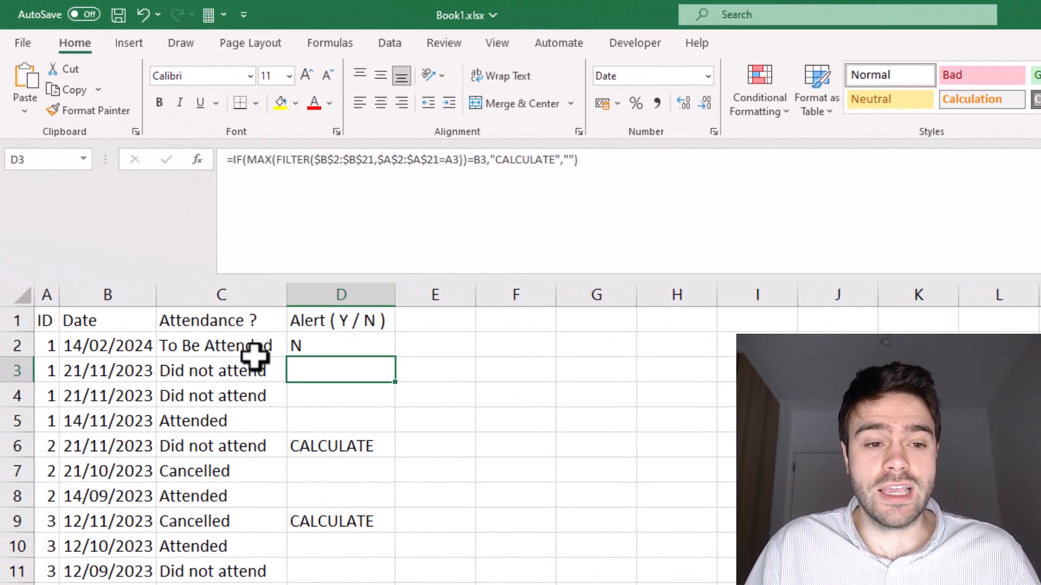
pyautogui.click(29, 247)
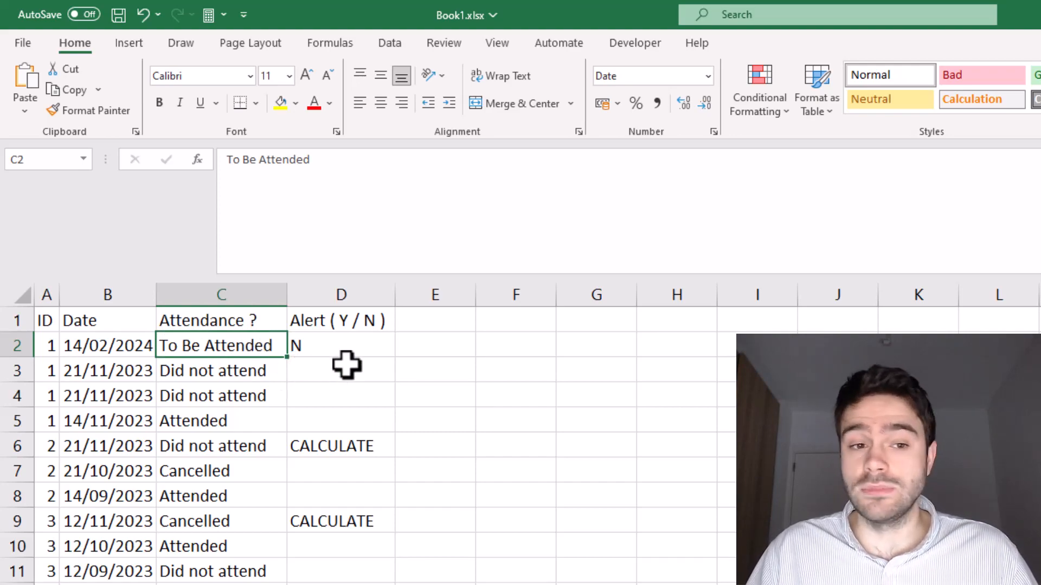
# - Wrap D2's entire IF formula in a LET function, including its closing parenthesis
pyautogui.click(350, 347)
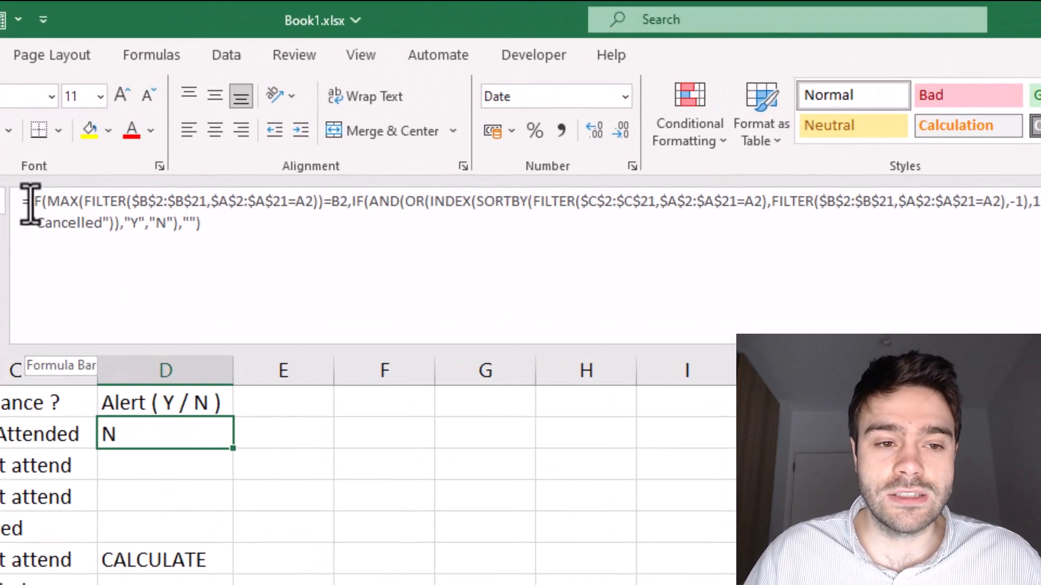
pyautogui.click(31, 204)
pyautogui.write('LET(')
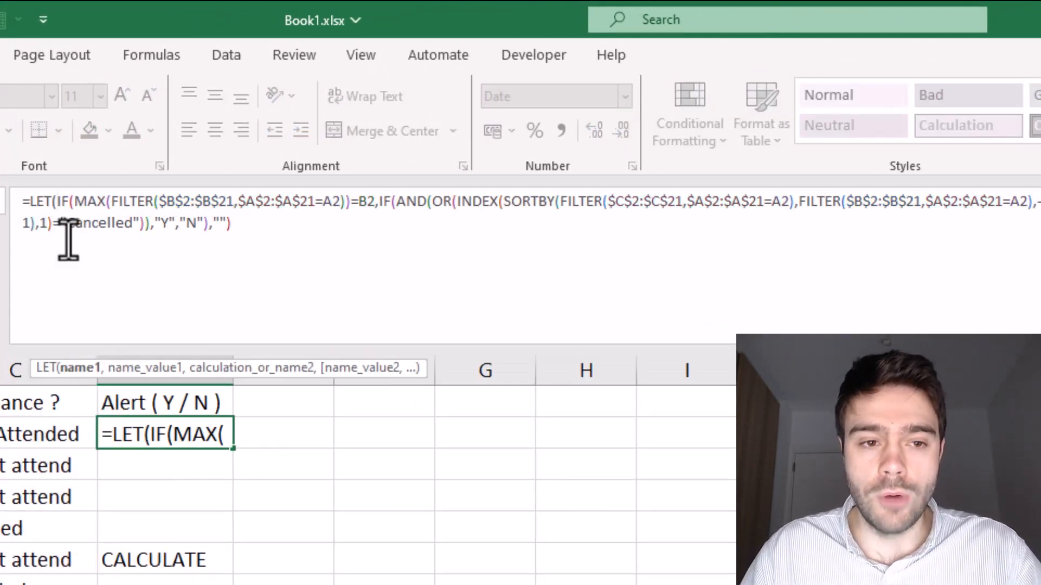
pyautogui.click(261, 217)
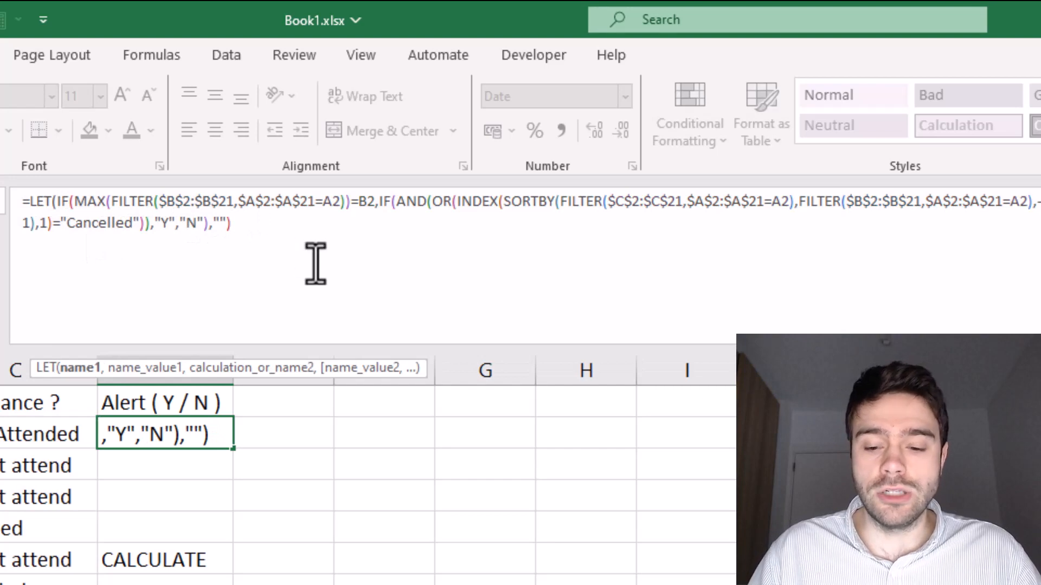
pyautogui.write(')')
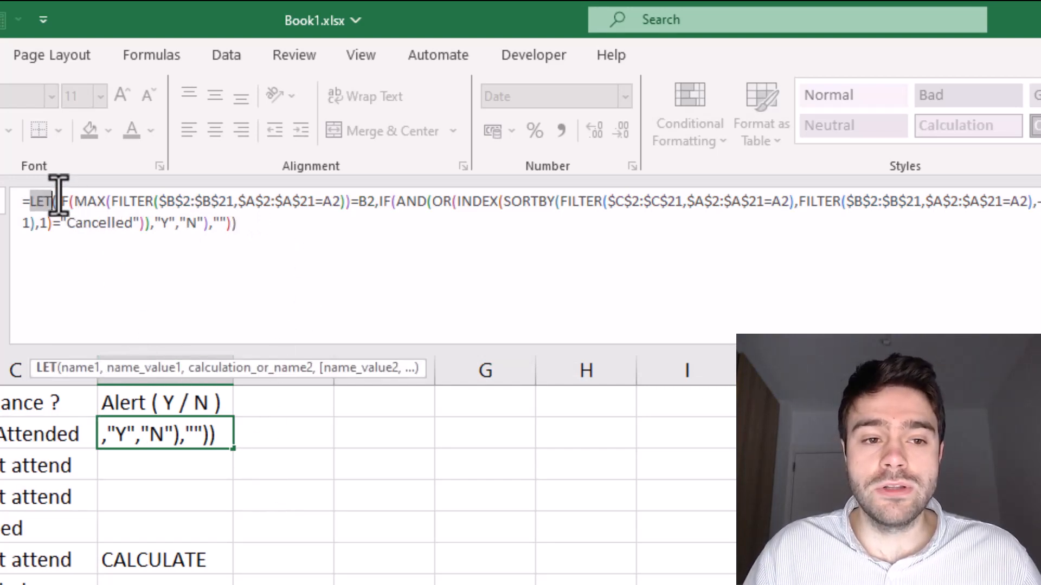
# - Define the name a as $A$2:$A$21=A2 at the start of D2's LET function, with the IF formula on a new line
pyautogui.click(61, 202)
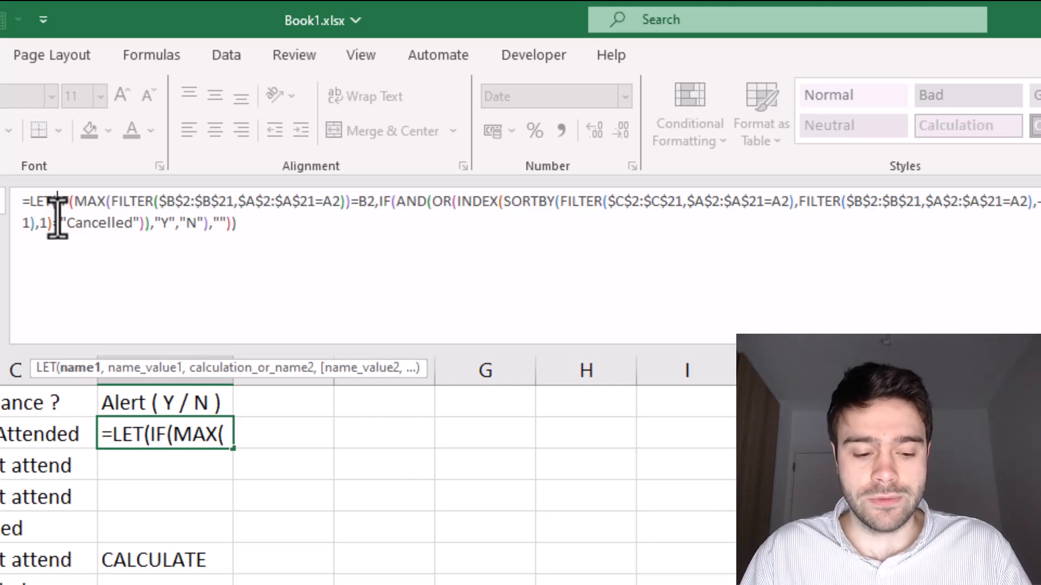
pyautogui.write('a,')
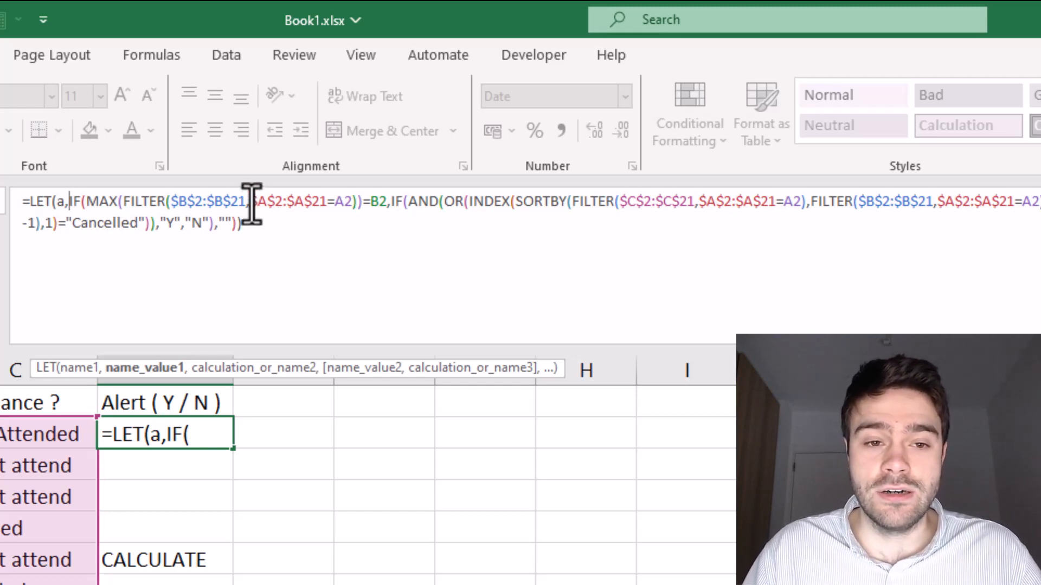
pyautogui.moveTo(251, 202); pyautogui.dragTo(352, 202)
pyautogui.hotkey('ctrl', 'c')
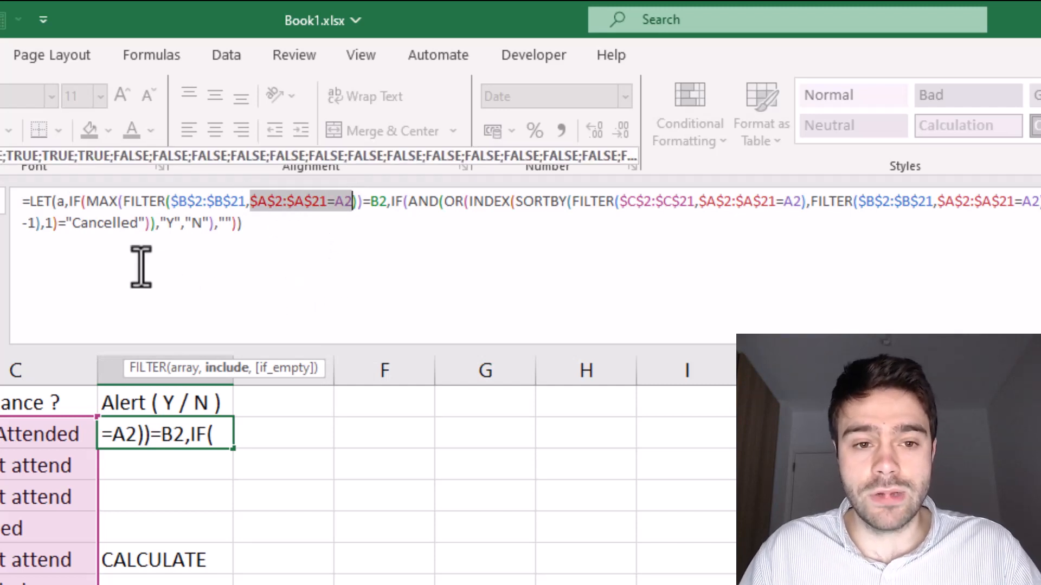
pyautogui.click(72, 204)
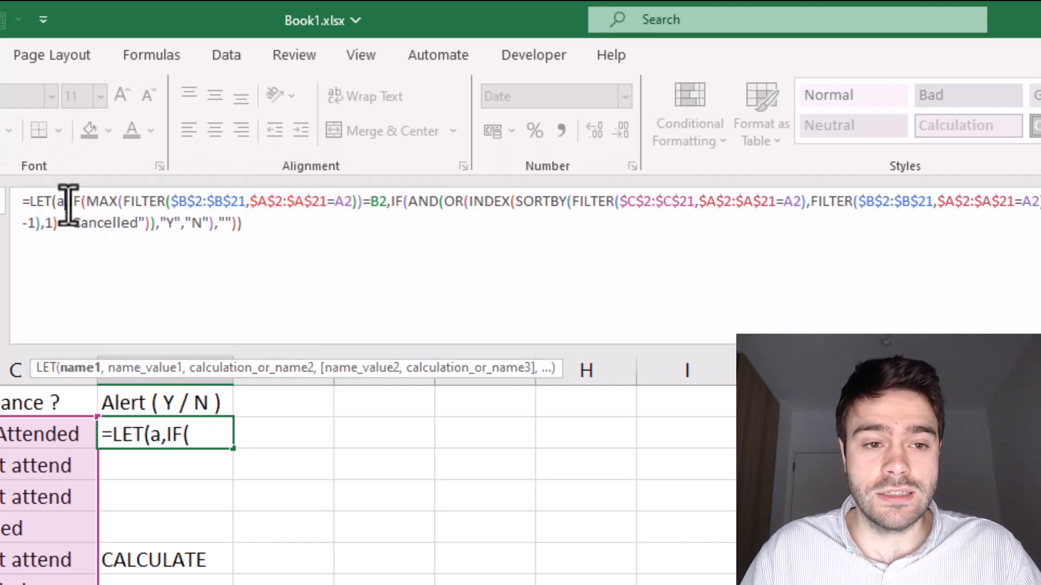
pyautogui.click(69, 204)
pyautogui.hotkey('ctrl', 'v')
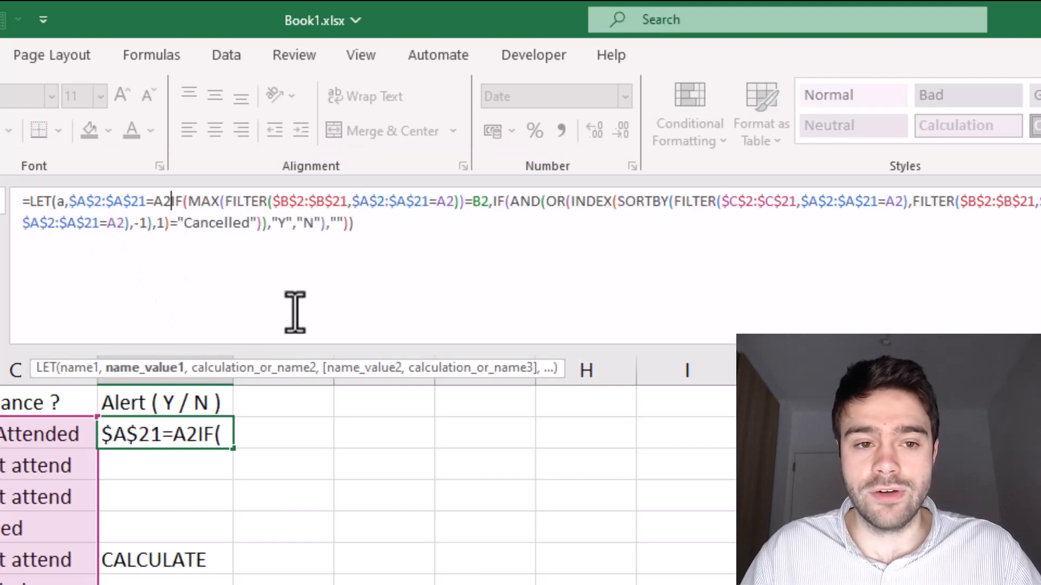
pyautogui.write(',')
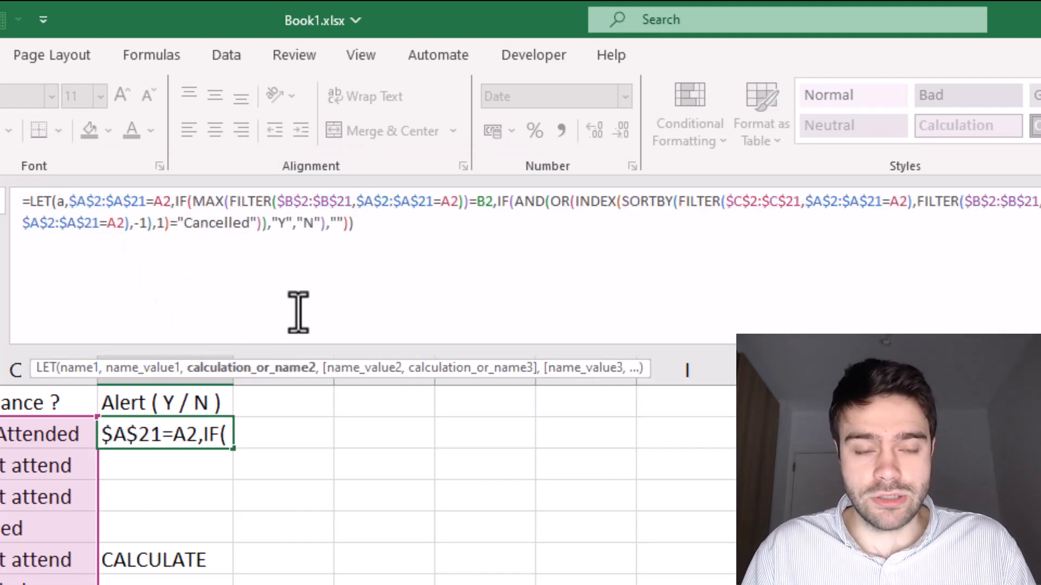
pyautogui.hotkey('alt', 'Return')
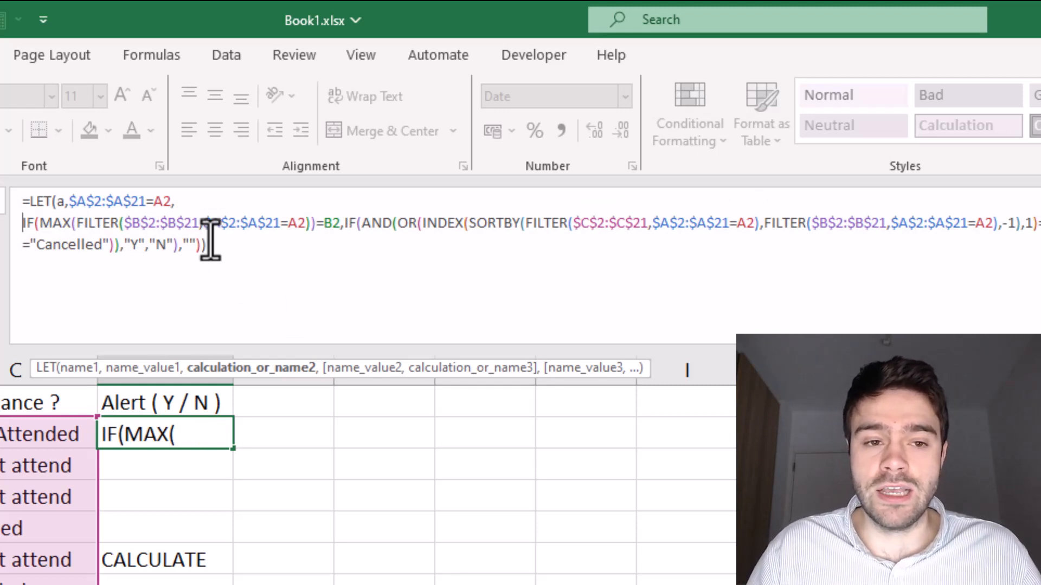
# - Replace the $A$2:$A$21=A2 condition in the FILTER inside MAX with a
pyautogui.moveTo(171, 201); pyautogui.dragTo(69, 205)
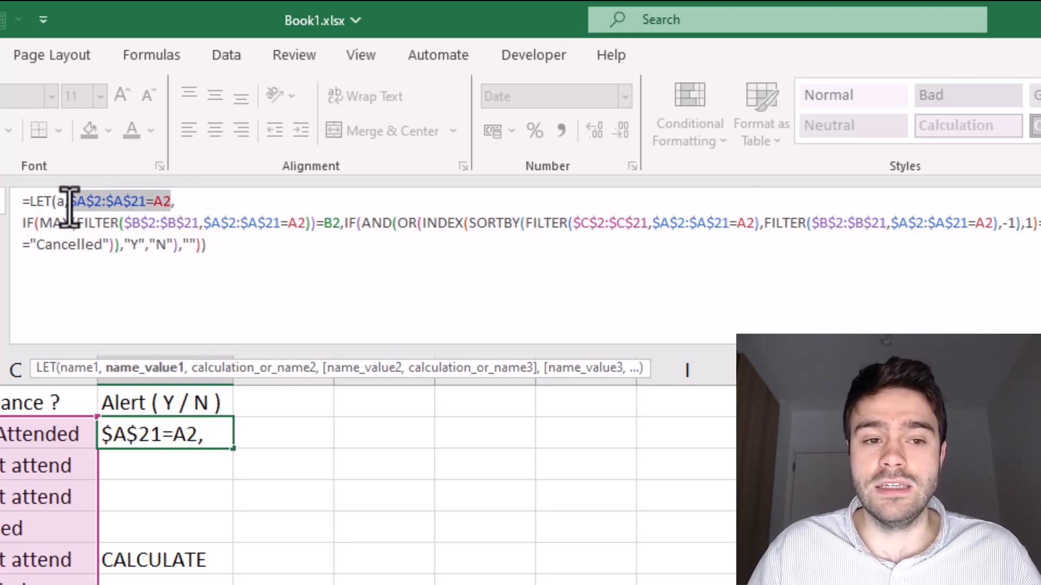
pyautogui.click(170, 201)
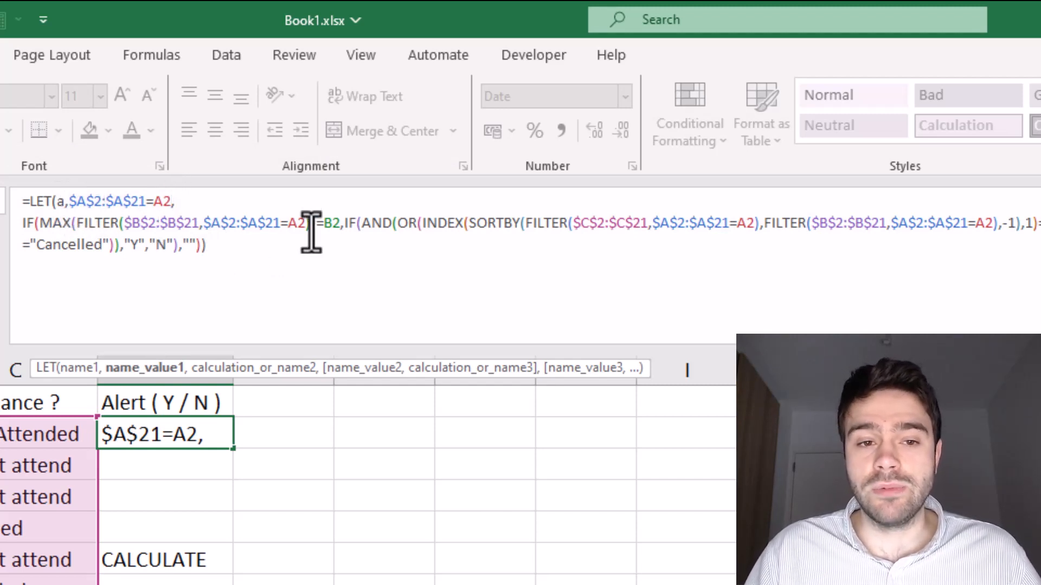
pyautogui.moveTo(305, 223); pyautogui.dragTo(203, 221)
pyautogui.write('a')
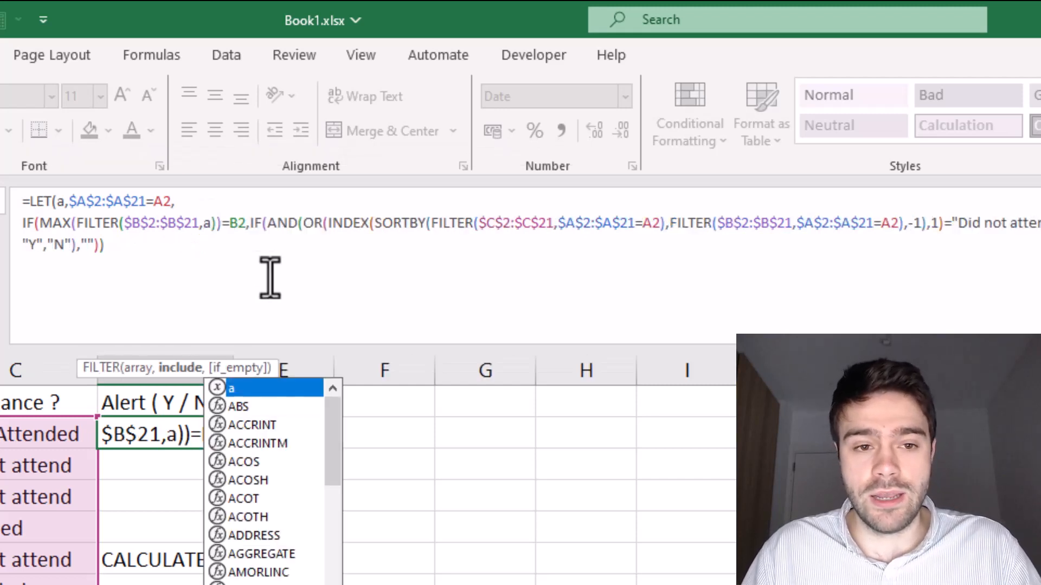
# - Replace the $A$2:$A$21=A2 condition with a in both FILTER functions of the "Did not attend" INDEX expression
pyautogui.click(394, 222)
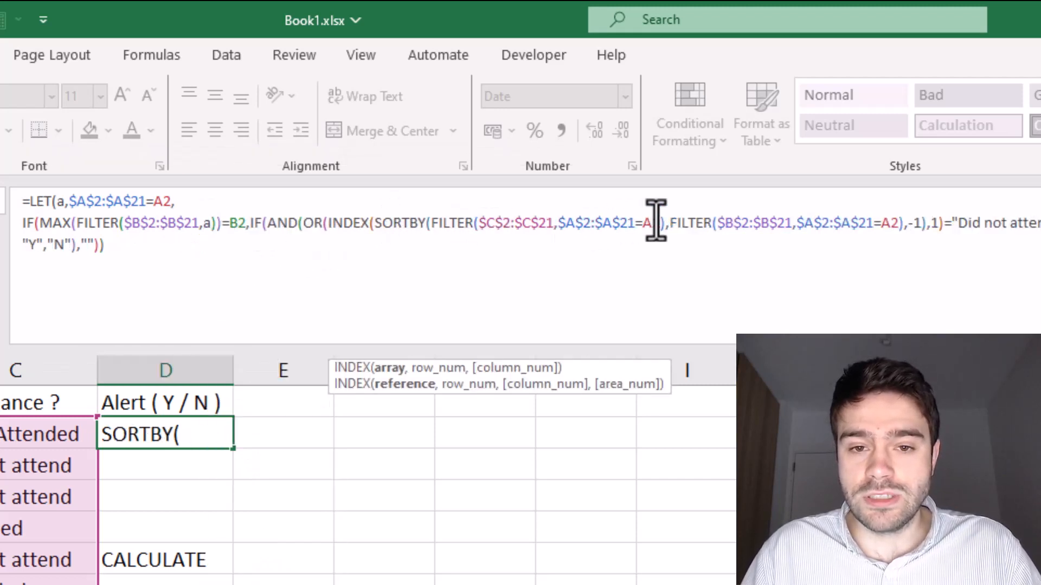
pyautogui.moveTo(659, 223); pyautogui.dragTo(559, 231)
pyautogui.write('a')
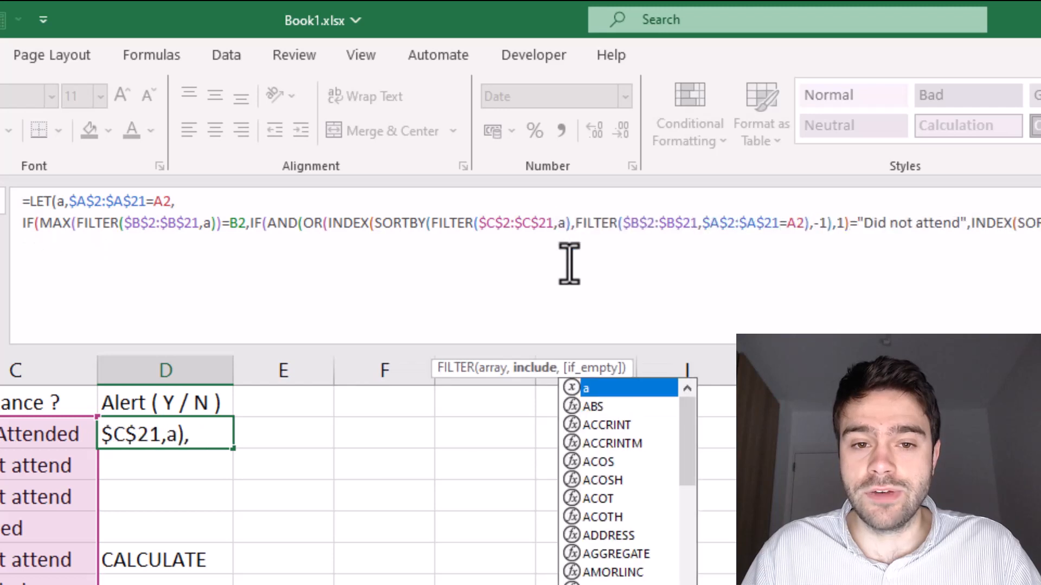
pyautogui.click(659, 226)
pyautogui.moveTo(795, 223); pyautogui.dragTo(703, 233)
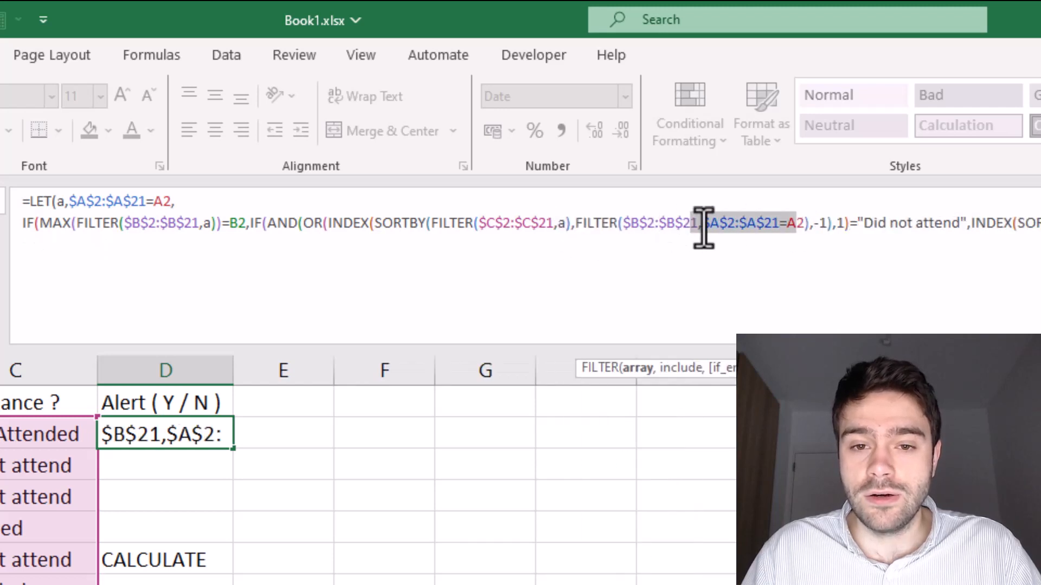
pyautogui.write('a2')
pyautogui.press('BackSpace')
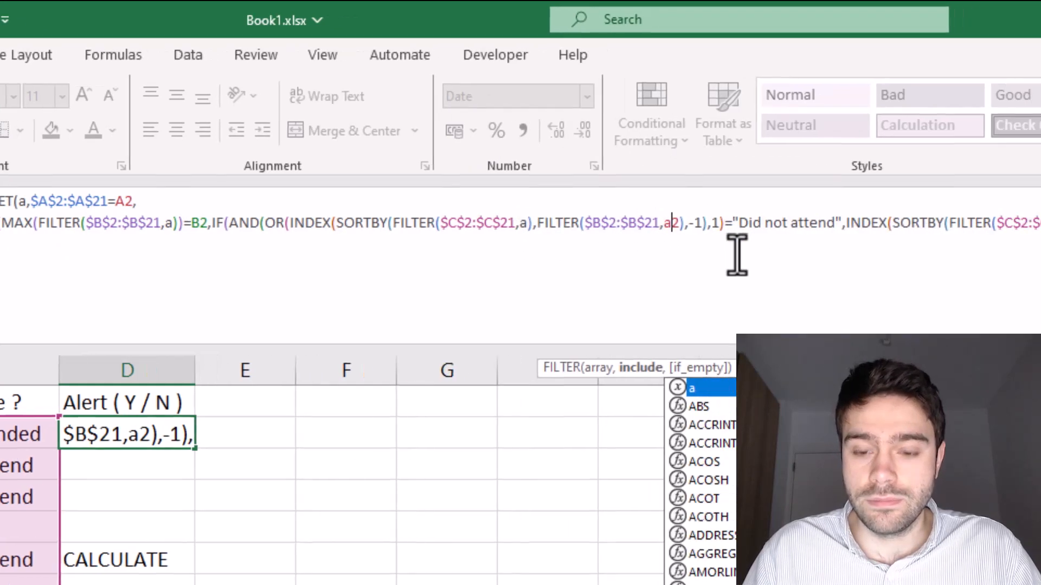
pyautogui.press('Escape')
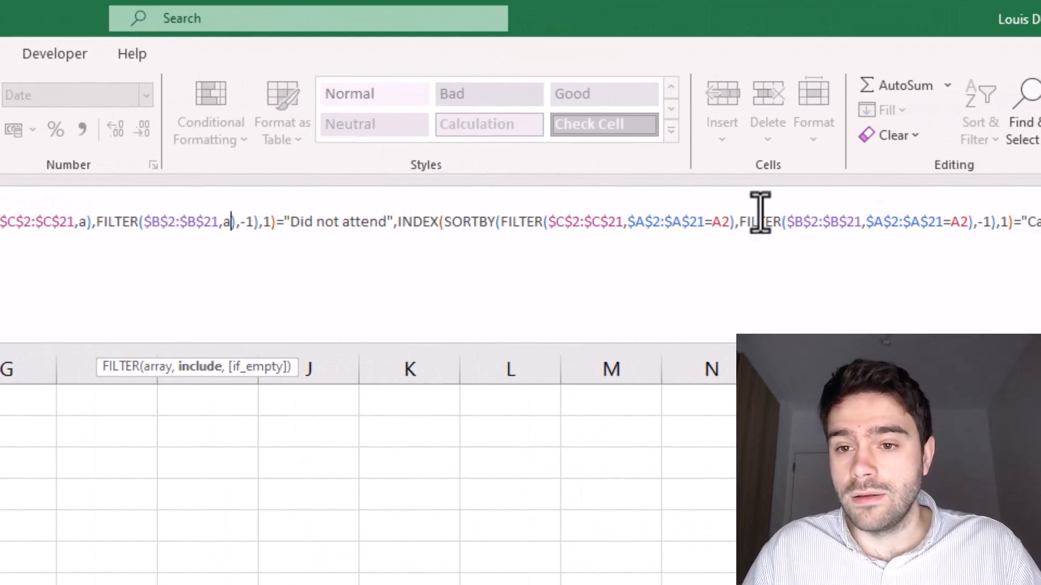
# - Replace the $A$2:$A$21=A2 condition with a in both FILTER functions of the "Cancelled" INDEX expression
pyautogui.moveTo(734, 223); pyautogui.dragTo(627, 235)
pyautogui.write('a')
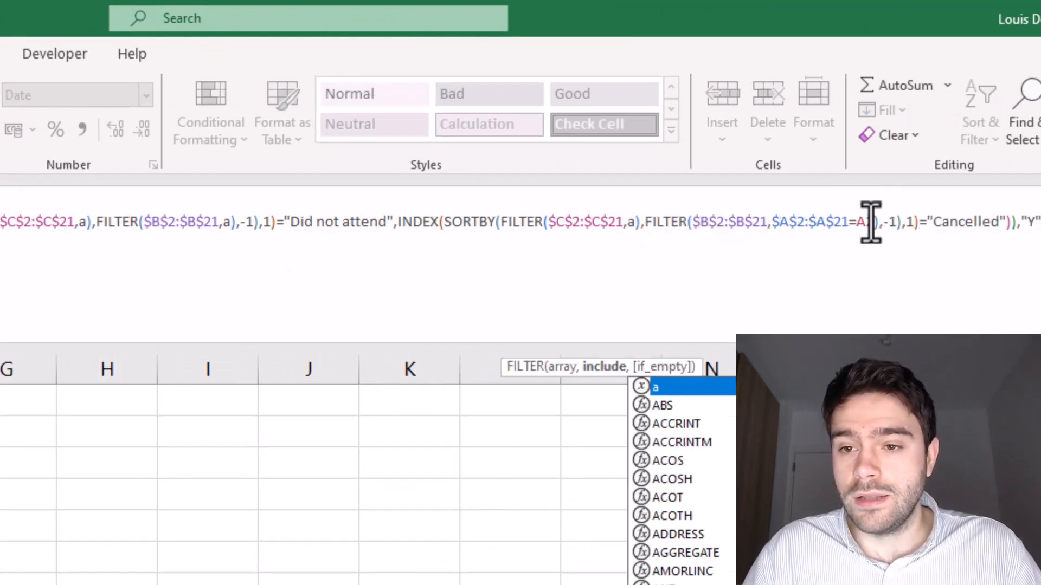
pyautogui.moveTo(874, 222); pyautogui.dragTo(769, 226)
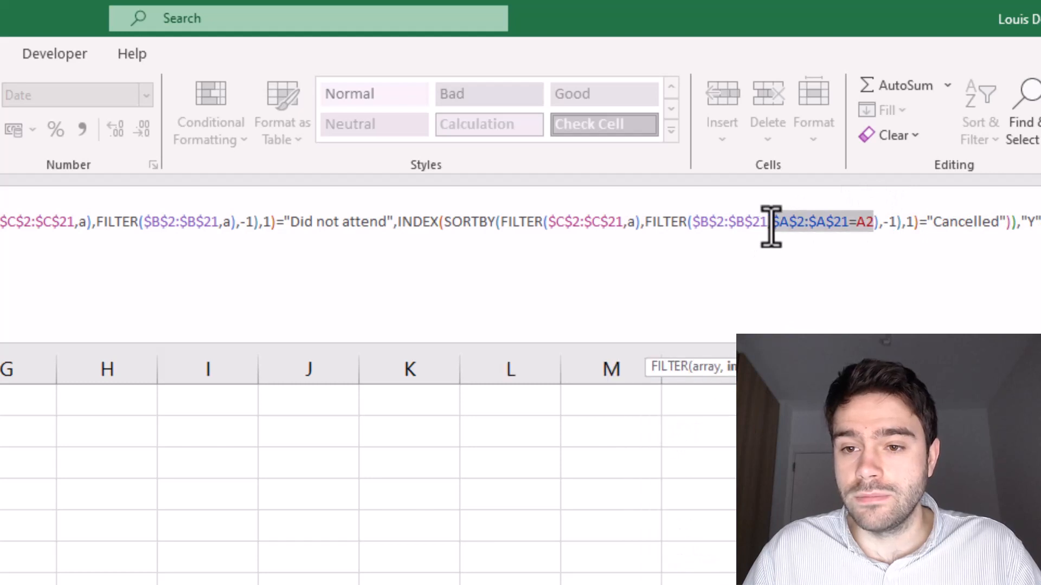
pyautogui.write('a')
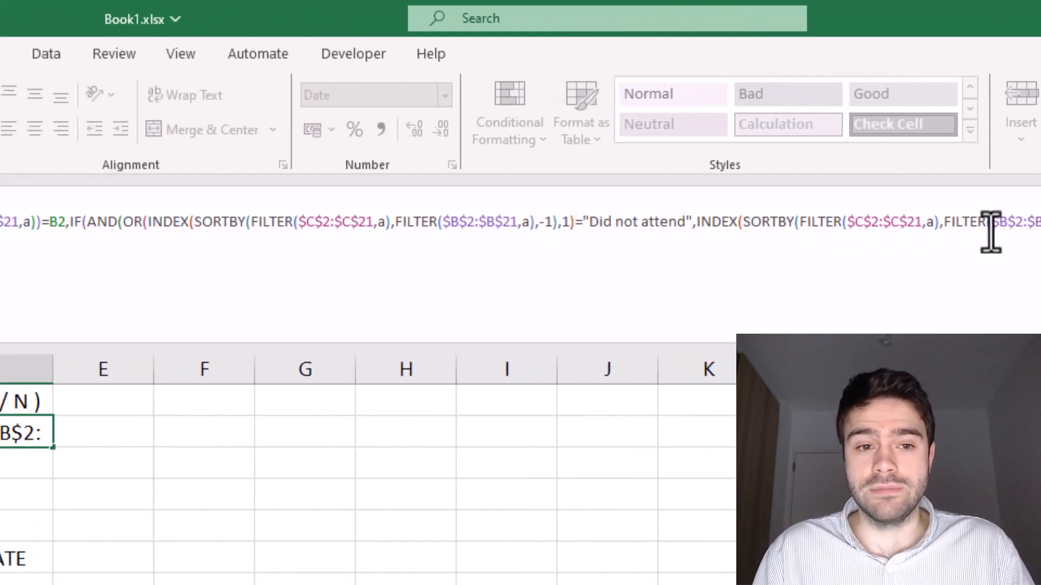
# - Start a second LET name, b, on its own line beneath the definition of a
pyautogui.click(291, 200)
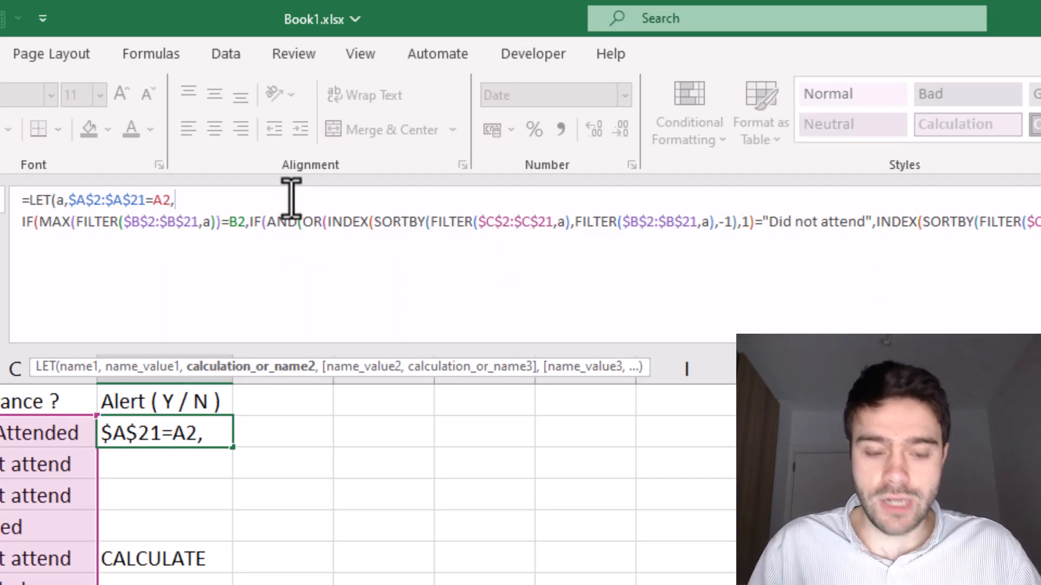
pyautogui.hotkey('alt', 'Return')
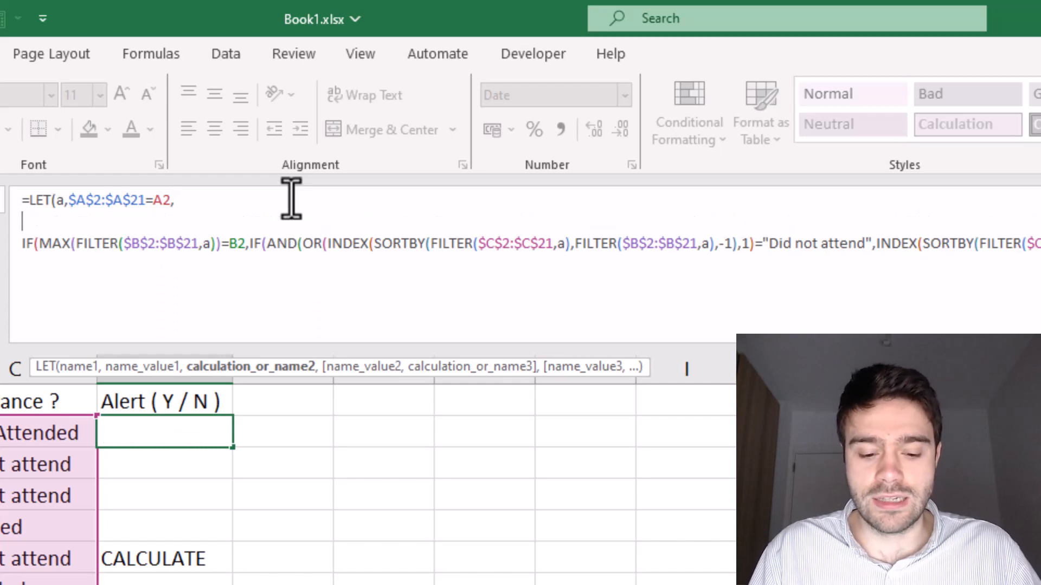
pyautogui.write('b')
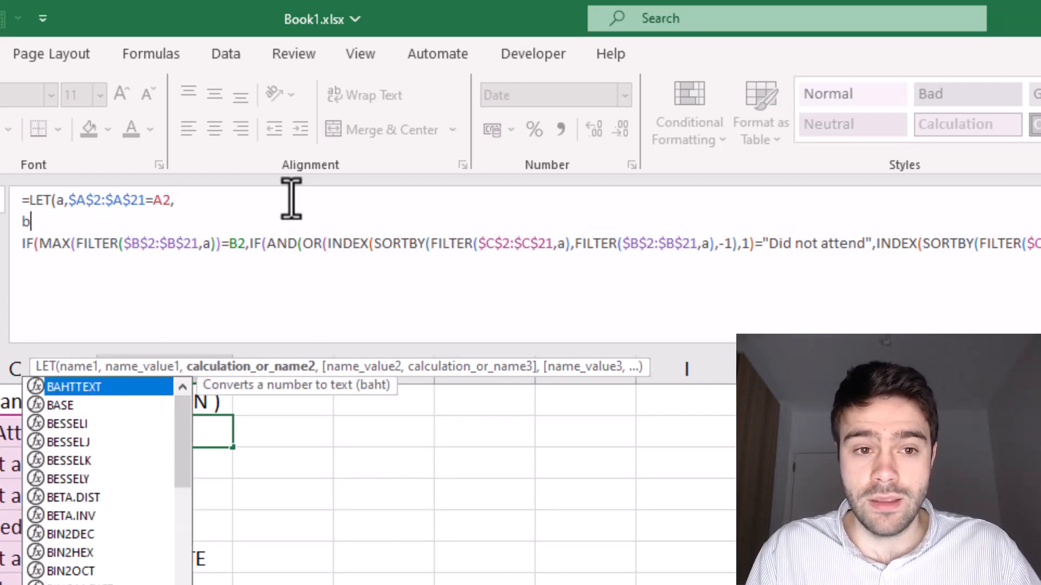
pyautogui.write(',')
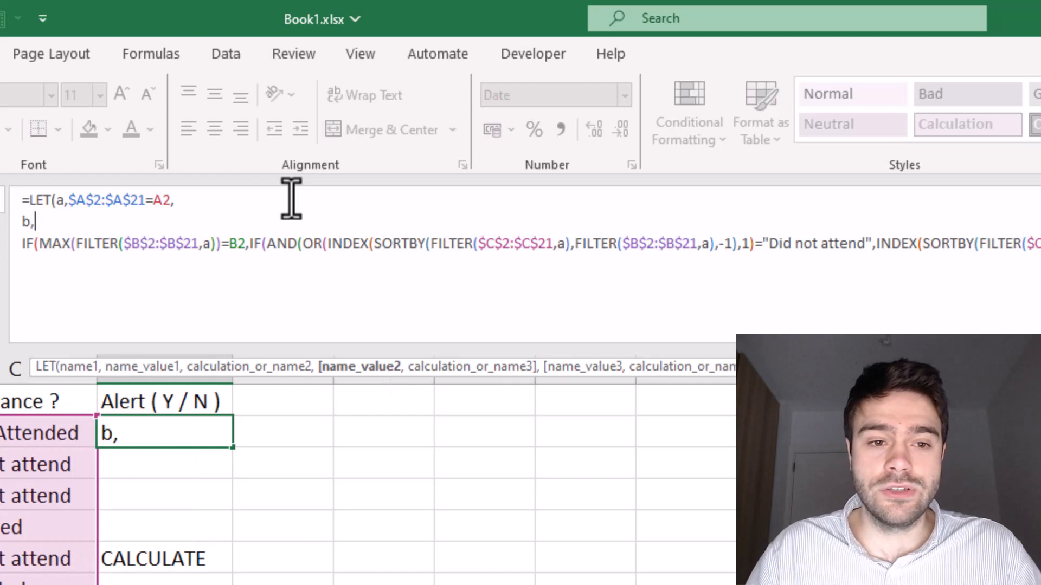
# - Copy FILTER($B$2:$B$21,a) from inside MAX and replace it there with b
pyautogui.moveTo(77, 244); pyautogui.dragTo(126, 252)
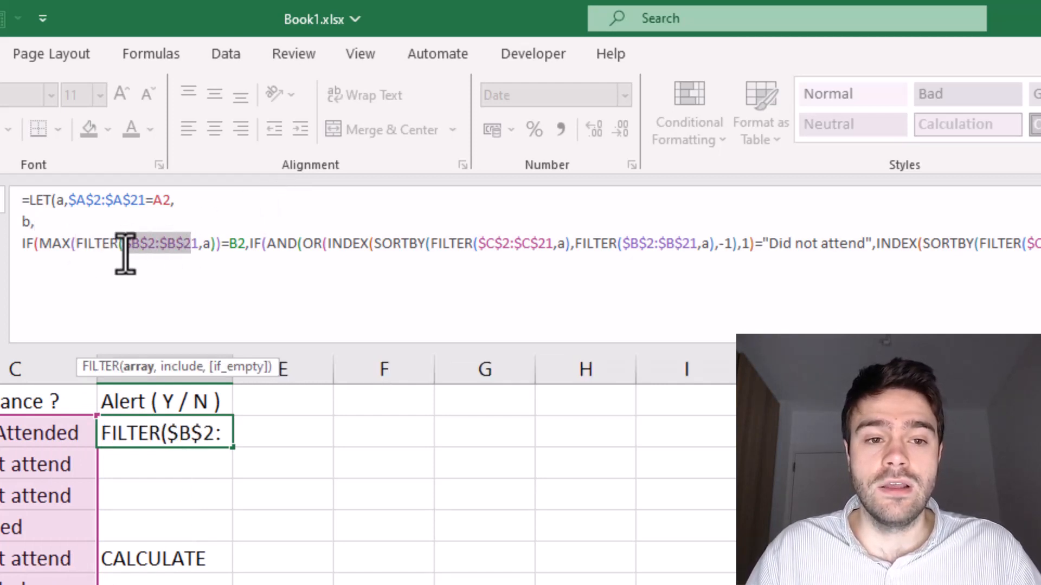
pyautogui.moveTo(209, 249); pyautogui.dragTo(199, 248)
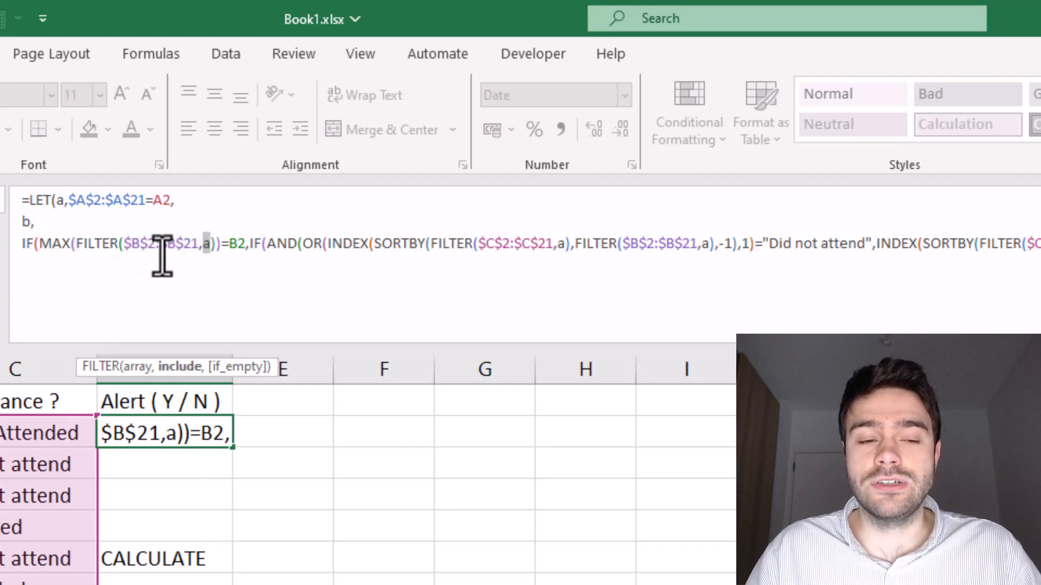
pyautogui.moveTo(171, 201); pyautogui.dragTo(80, 206)
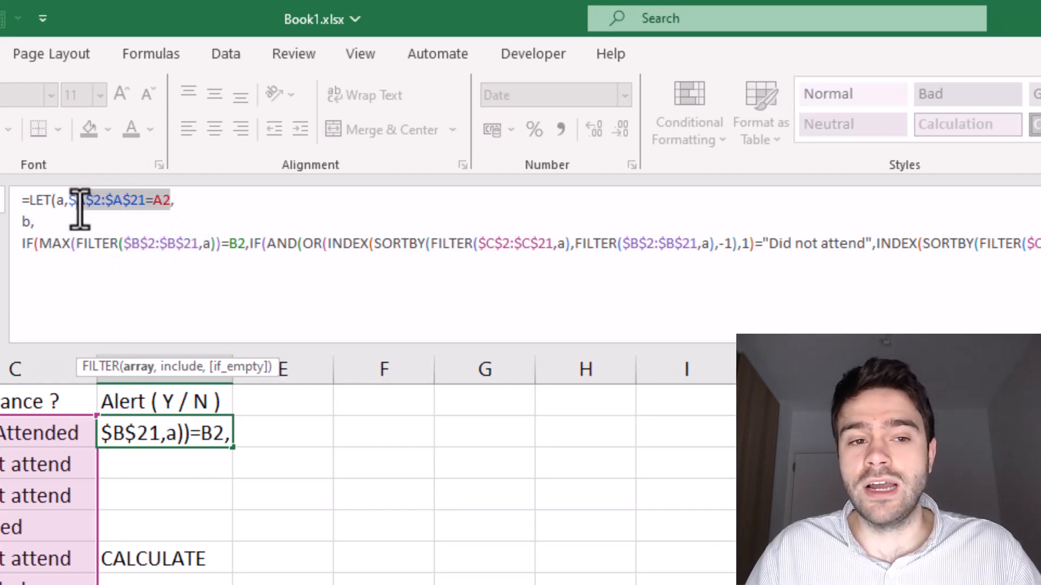
pyautogui.click(198, 246)
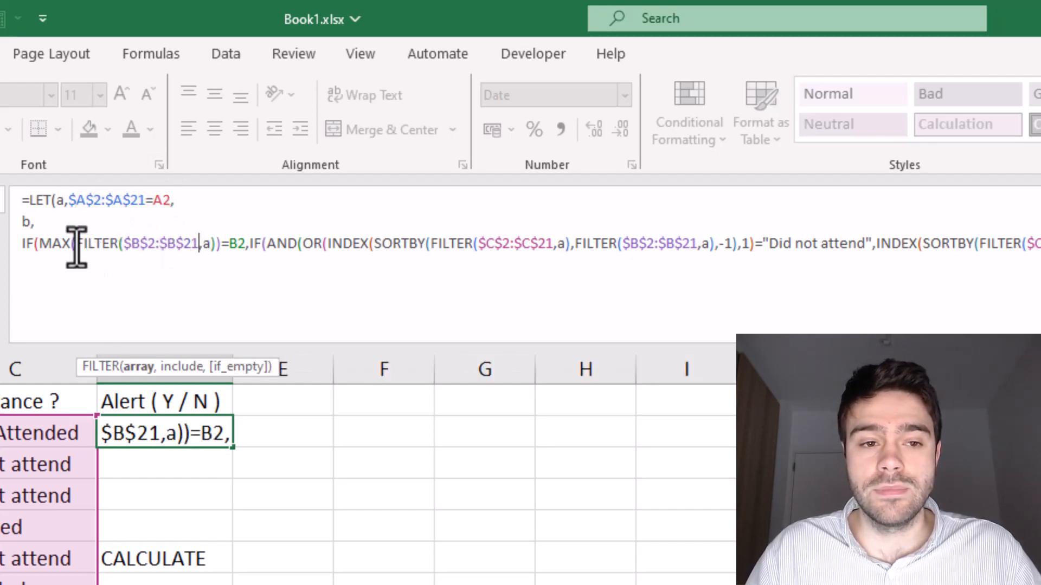
pyautogui.moveTo(76, 247); pyautogui.dragTo(216, 246)
pyautogui.hotkey('ctrl', 'c')
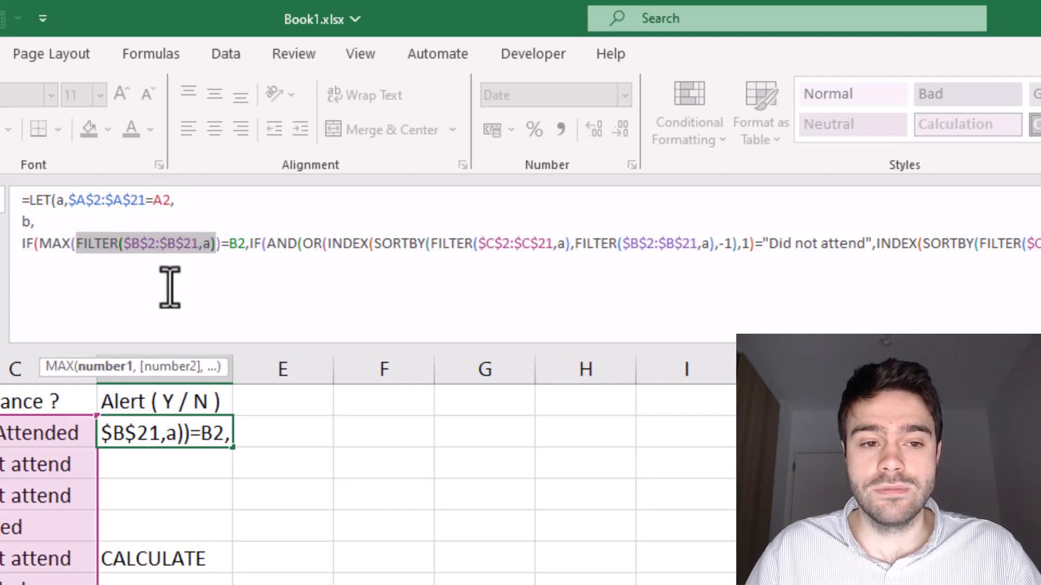
pyautogui.write('b')
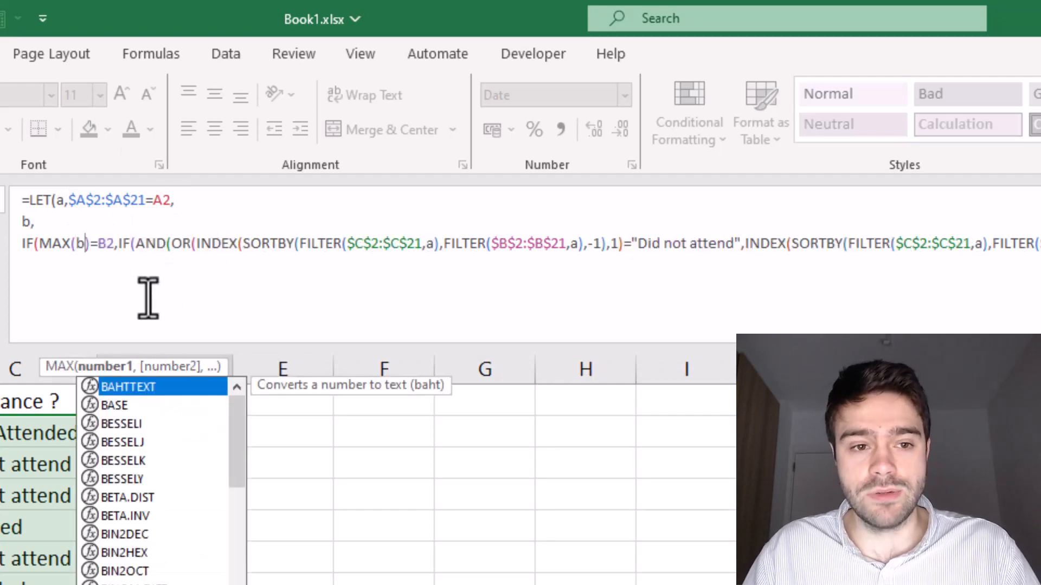
# - Set the value of b to the copied FILTER($B$2:$B$21,a) and close the definition with a comma
pyautogui.click(86, 223)
pyautogui.hotkey('ctrl', 'v')
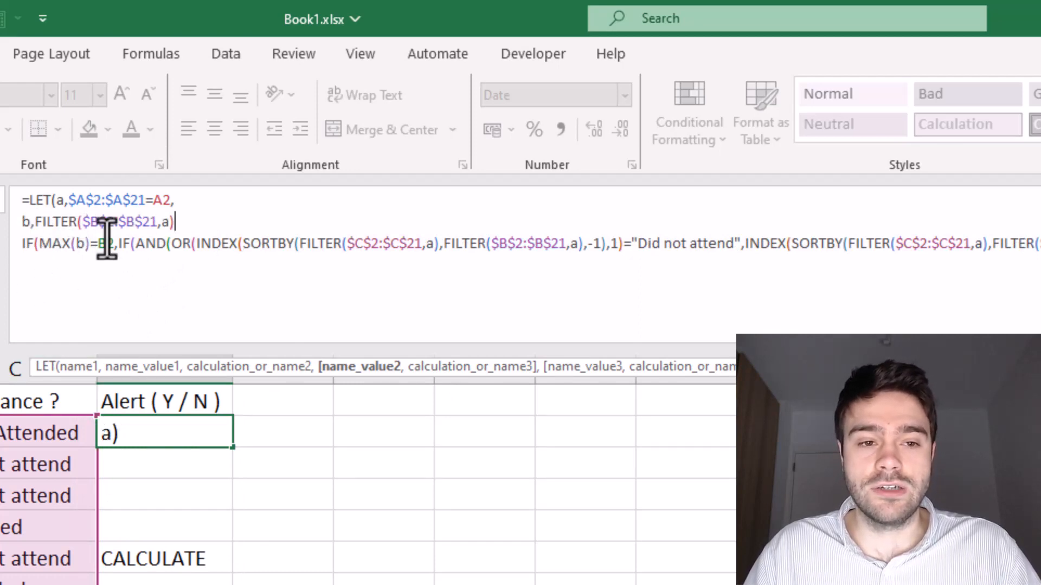
pyautogui.doubleClick(165, 223)
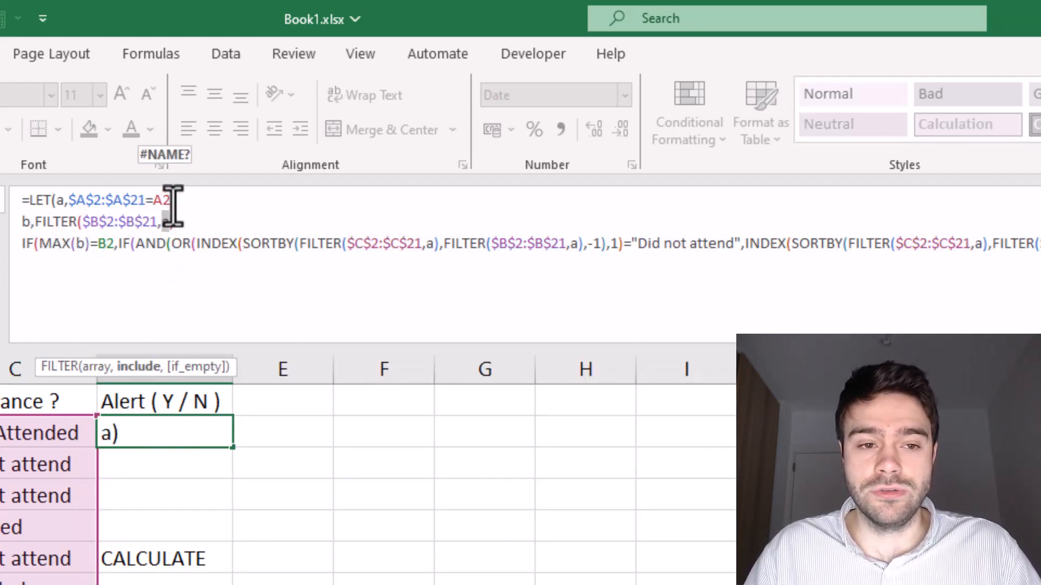
pyautogui.click(128, 229)
pyautogui.click(171, 224)
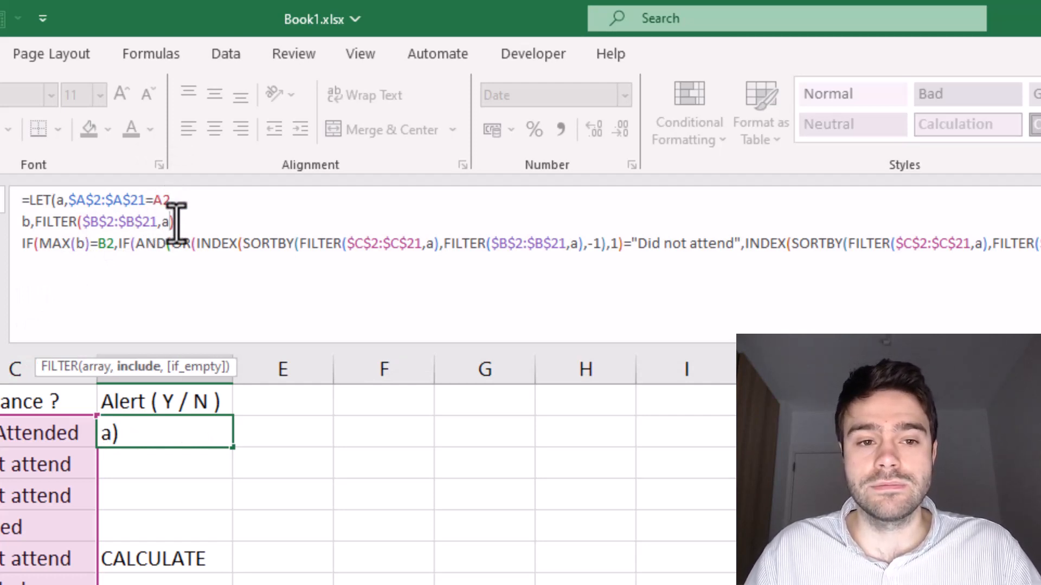
pyautogui.click(189, 221)
pyautogui.write(',')
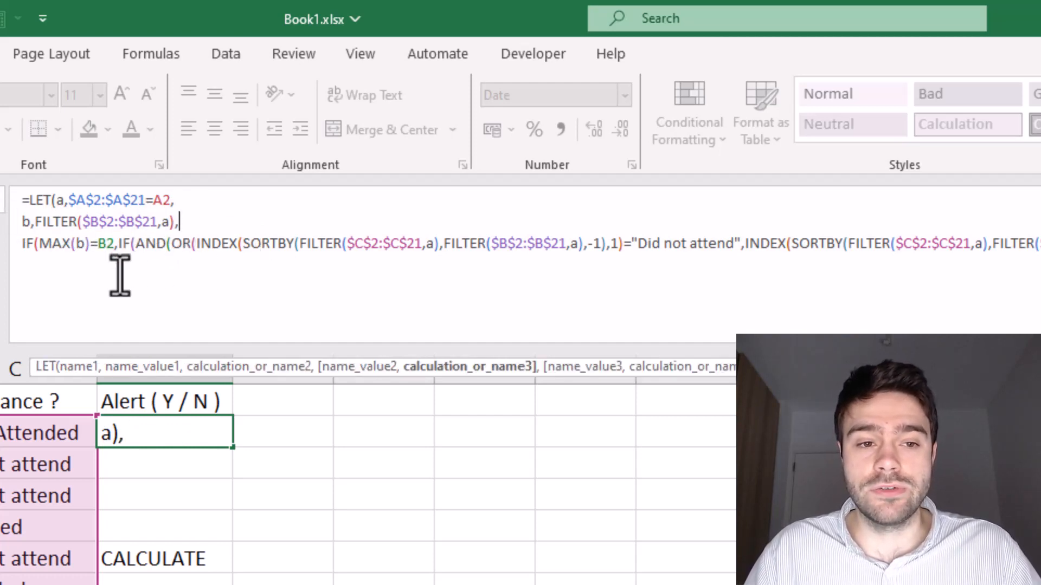
pyautogui.moveTo(89, 222); pyautogui.dragTo(157, 226)
pyautogui.click(219, 233)
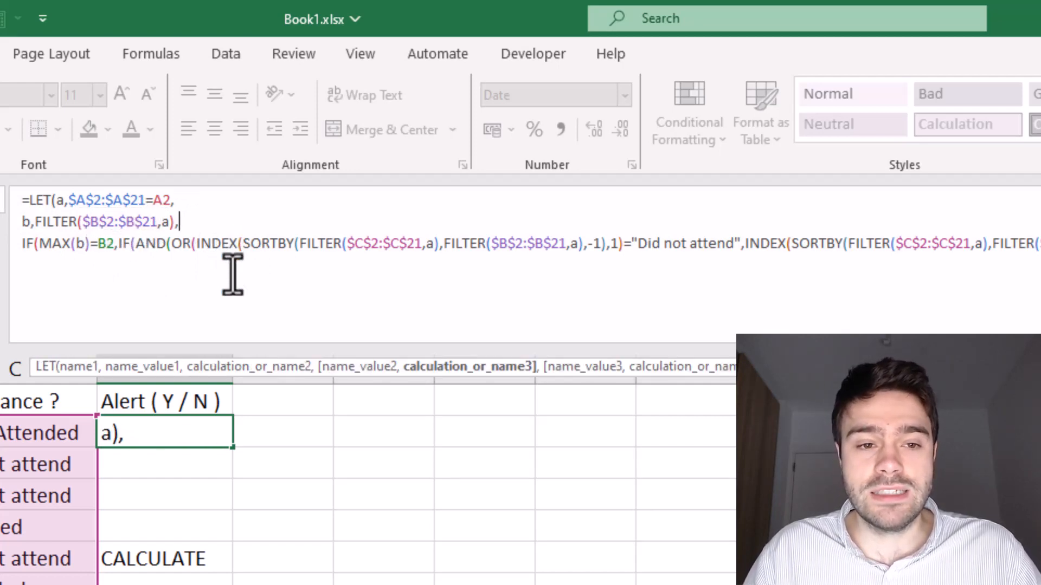
pyautogui.click(82, 246)
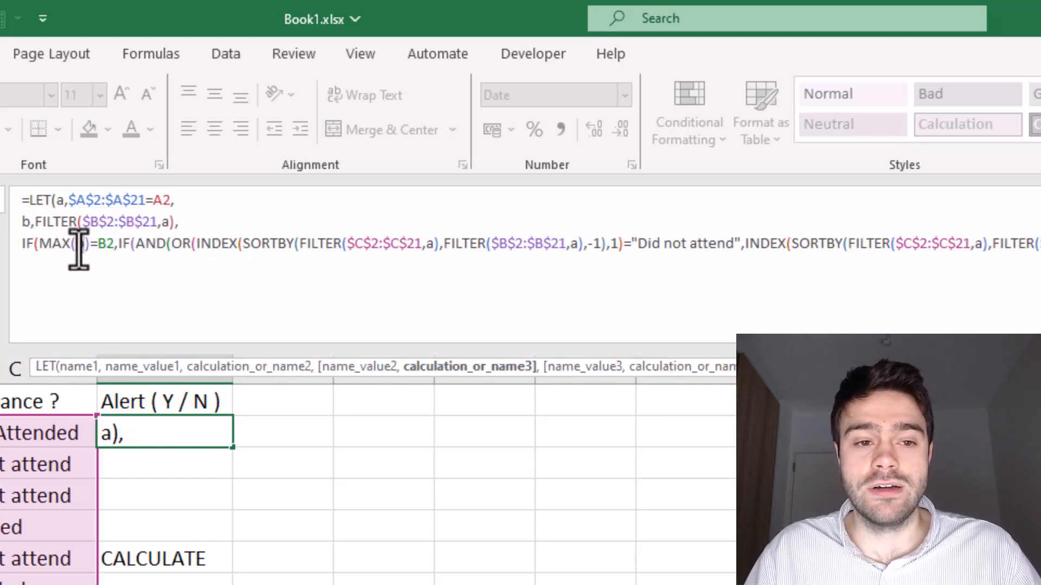
pyautogui.click(270, 244)
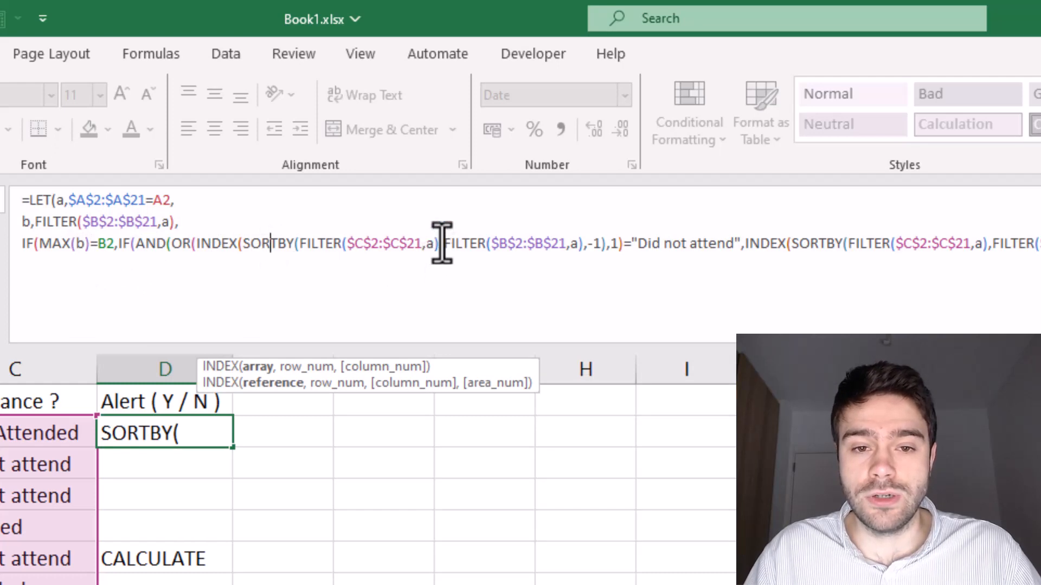
# - Replace FILTER($B$2:$B$21,a) with b as the sort-by array in both SORTBY functions of the IF expression
pyautogui.moveTo(442, 244); pyautogui.dragTo(580, 244)
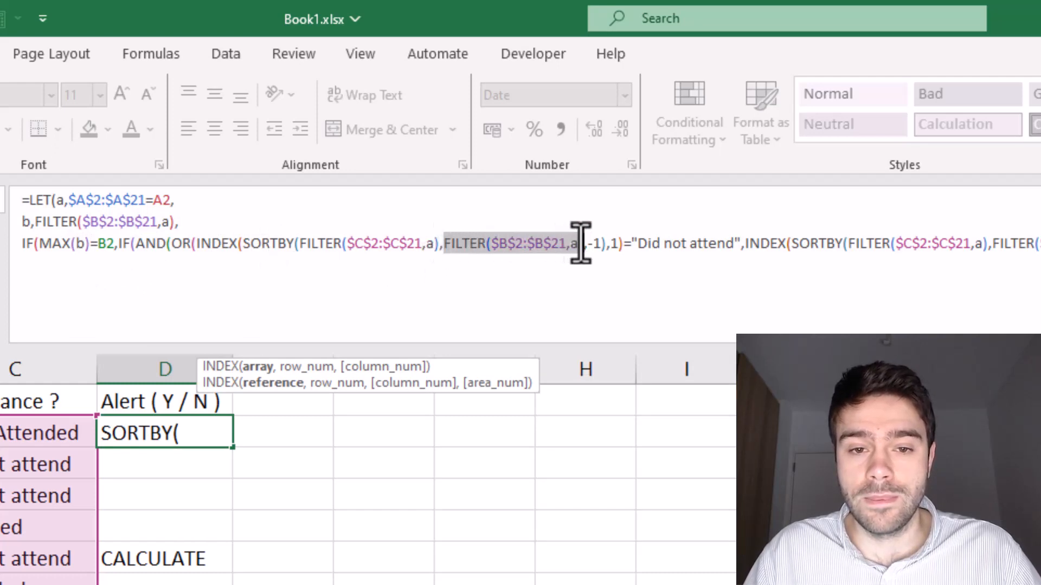
pyautogui.write('b')
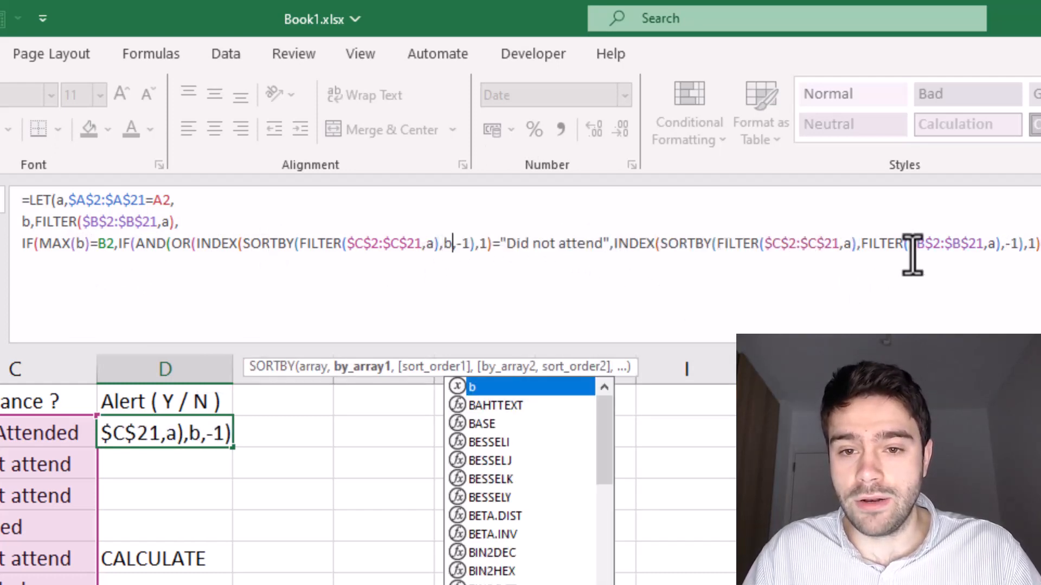
pyautogui.click(855, 244)
pyautogui.moveTo(860, 245); pyautogui.dragTo(999, 241)
pyautogui.write('b')
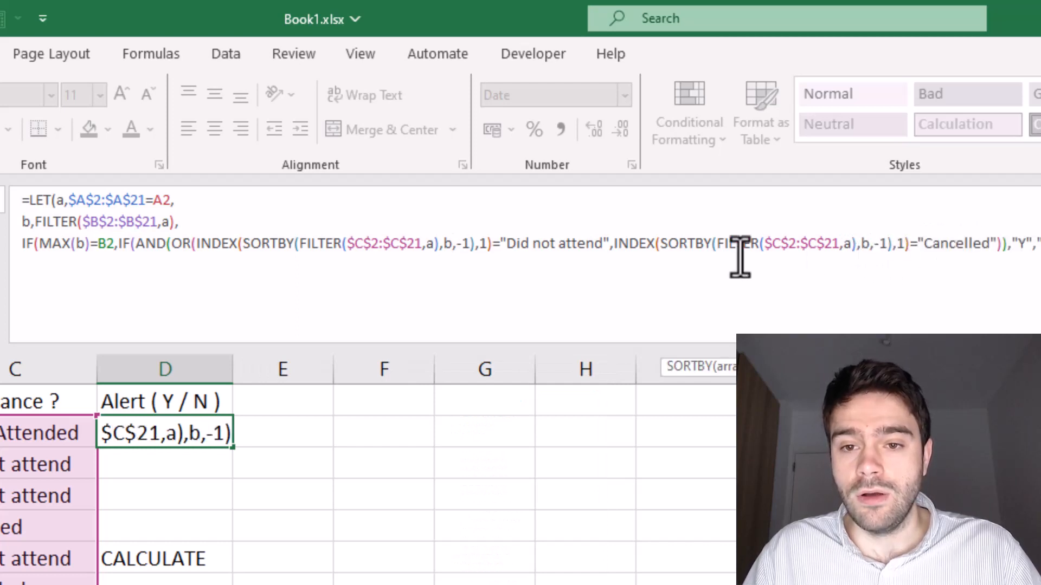
pyautogui.click(685, 254)
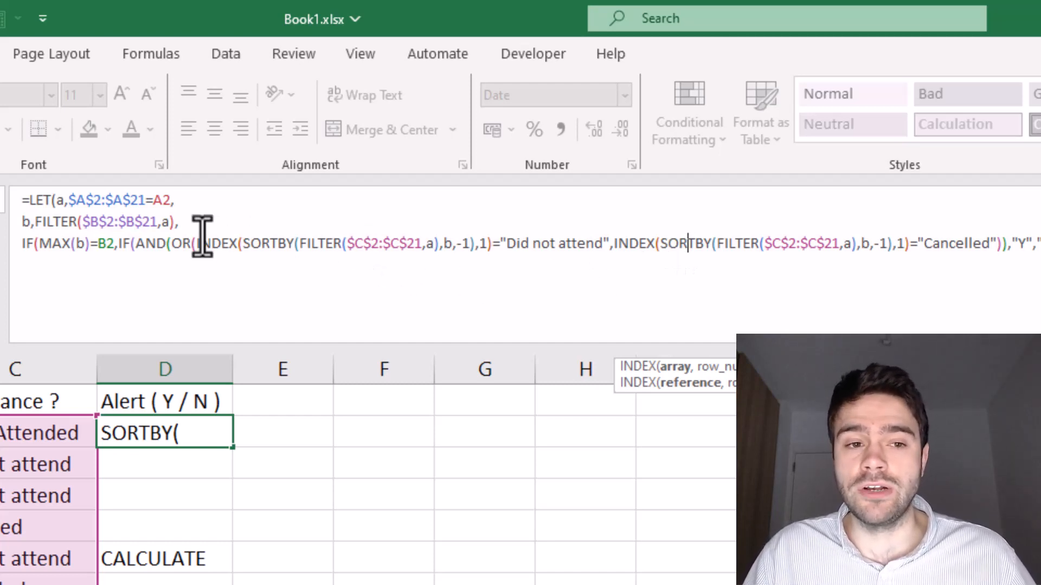
# - Copy SORTBY(FILTER($C$2:$C$21,a),b,-1) from the "Did not attend" INDEX and replace it there with c
pyautogui.click(24, 222)
pyautogui.click(164, 221)
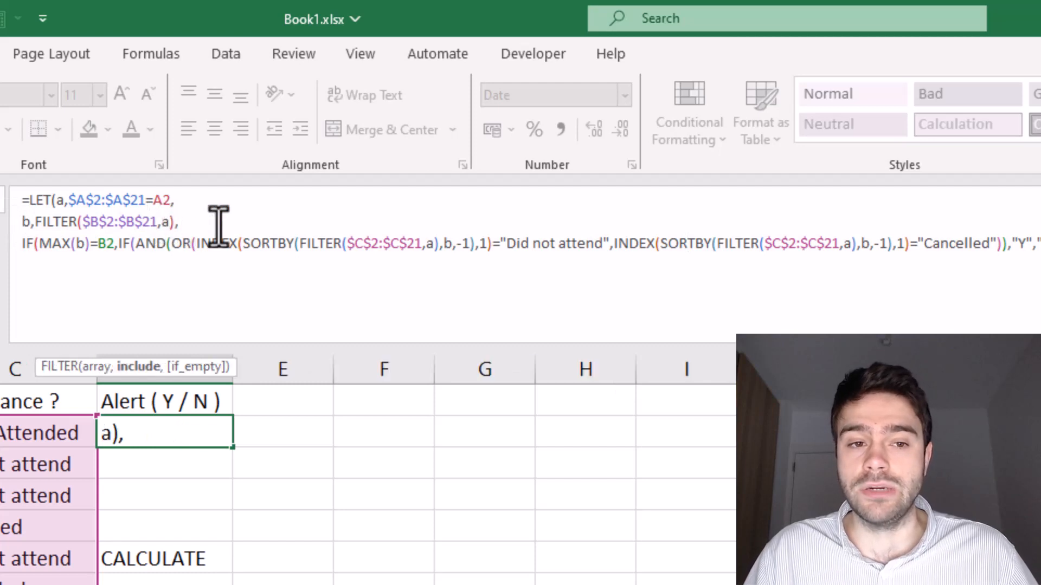
pyautogui.click(219, 221)
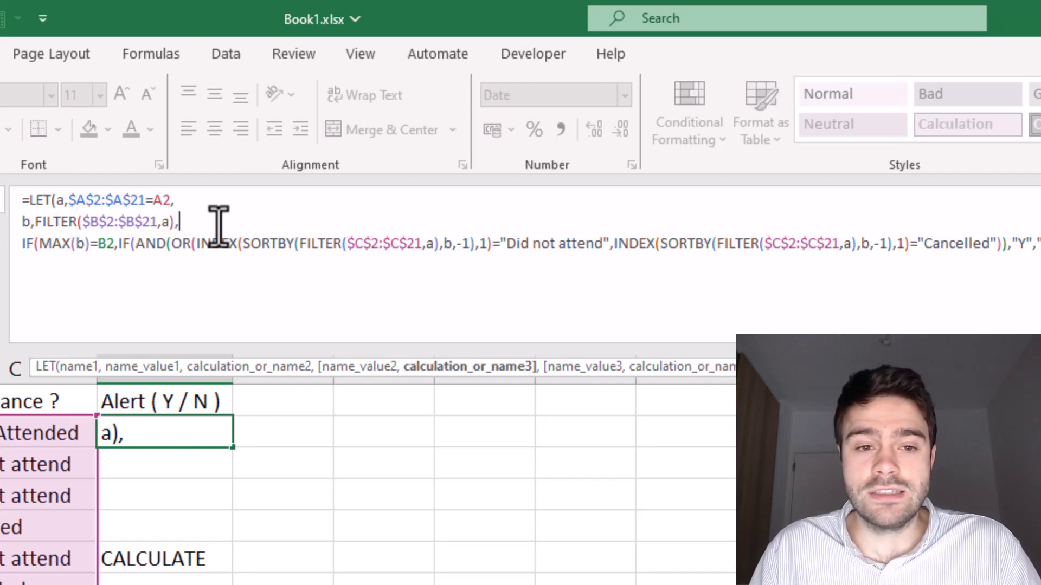
pyautogui.click(245, 242)
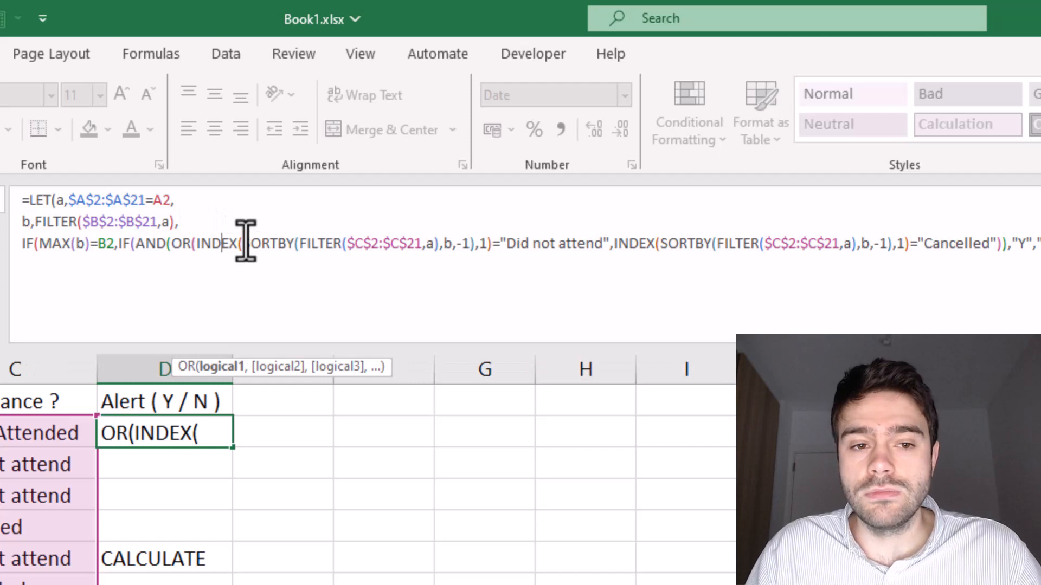
pyautogui.moveTo(245, 240); pyautogui.dragTo(477, 242)
pyautogui.hotkey('ctrl', 'c')
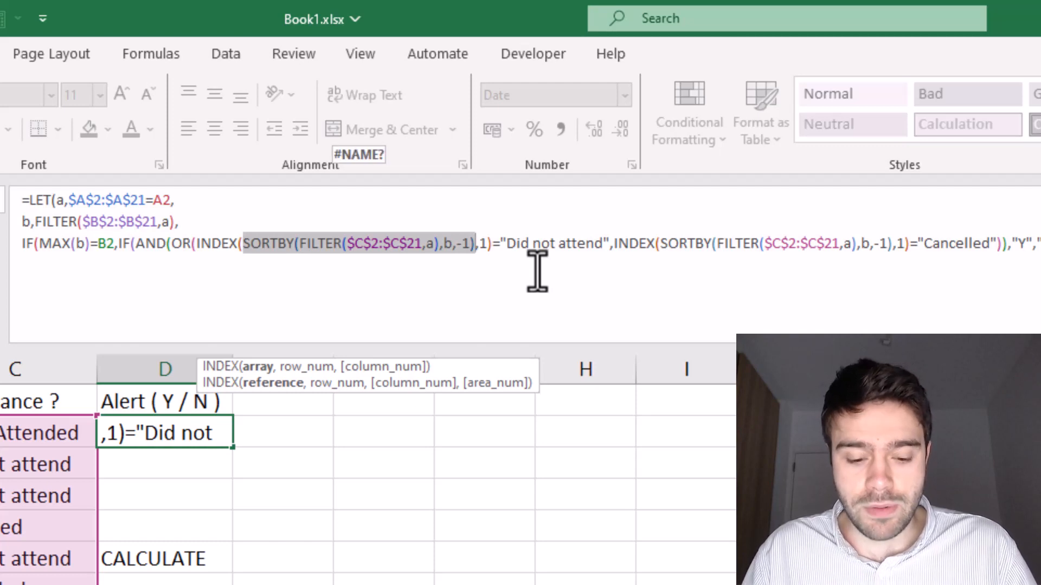
pyautogui.write('c')
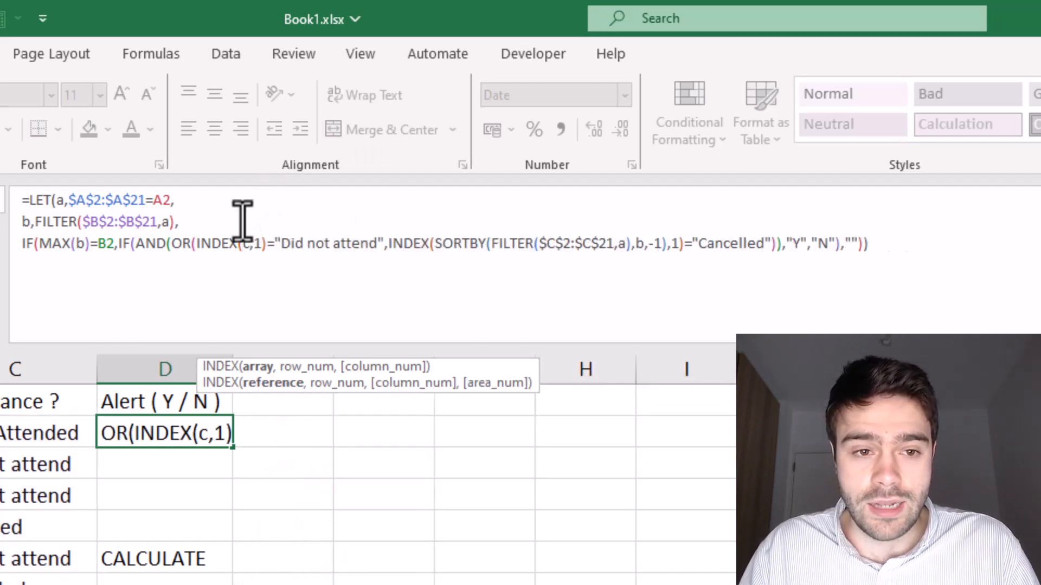
# - Define c on its own line beneath b as the copied SORTBY(FILTER($C$2:$C$21,a),b,-1), ending the definition with a comma
pyautogui.click(242, 220)
pyautogui.hotkey('alt', 'Return')
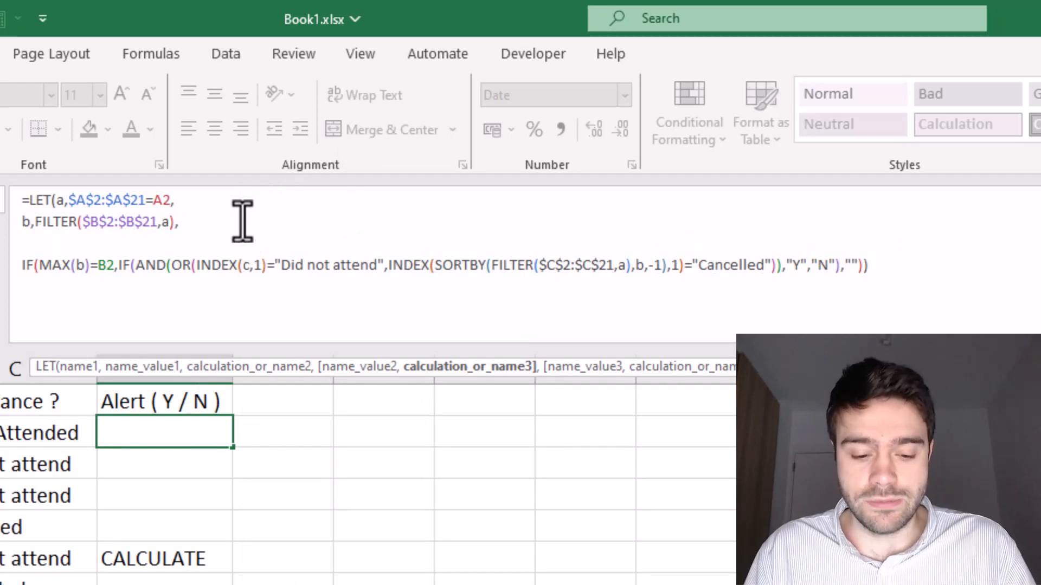
pyautogui.write('c,')
pyautogui.hotkey('ctrl', 'v')
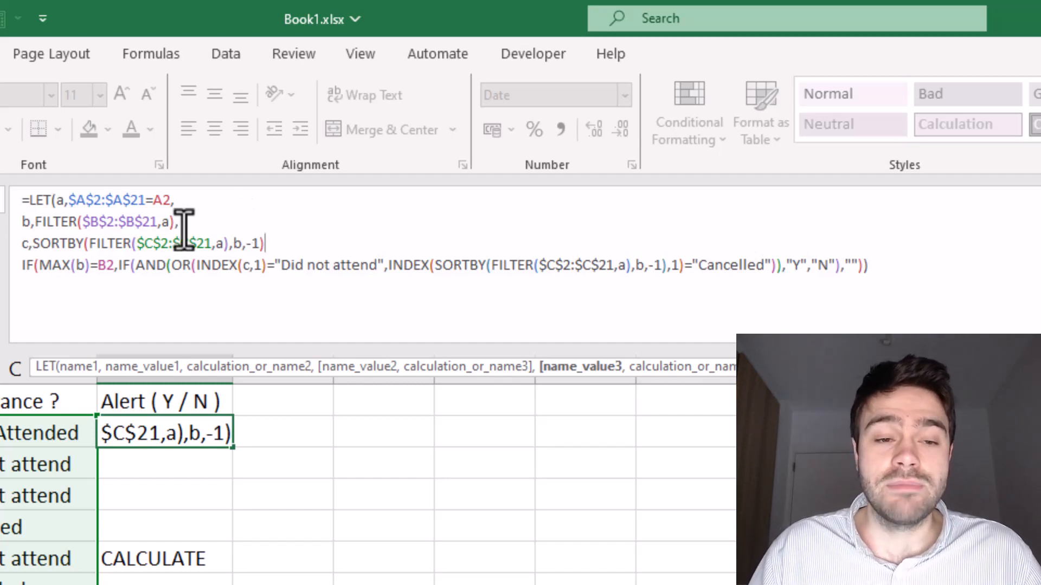
pyautogui.moveTo(174, 222); pyautogui.dragTo(35, 223)
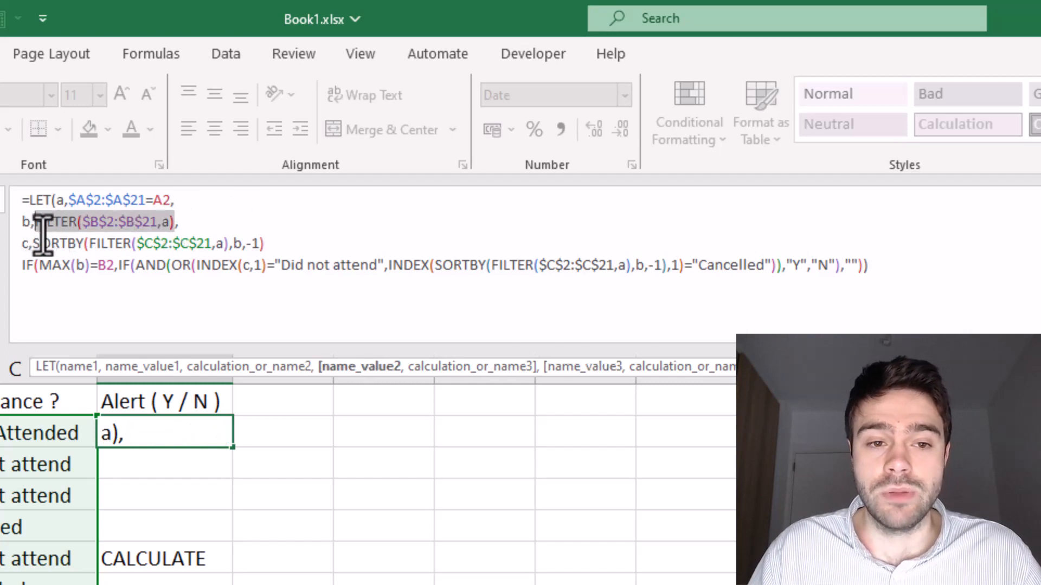
pyautogui.click(234, 244)
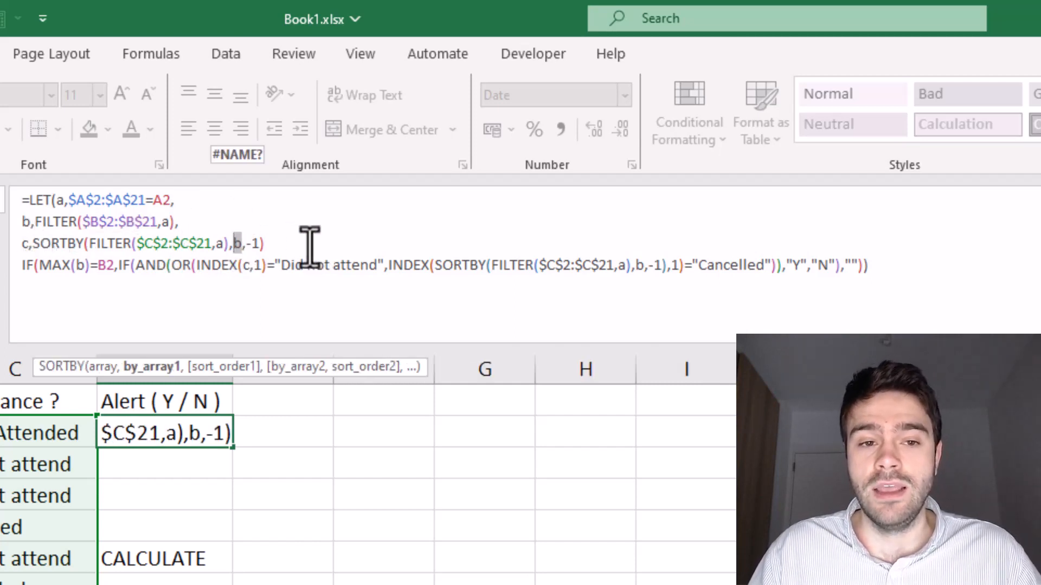
pyautogui.click(263, 243)
pyautogui.click(254, 244)
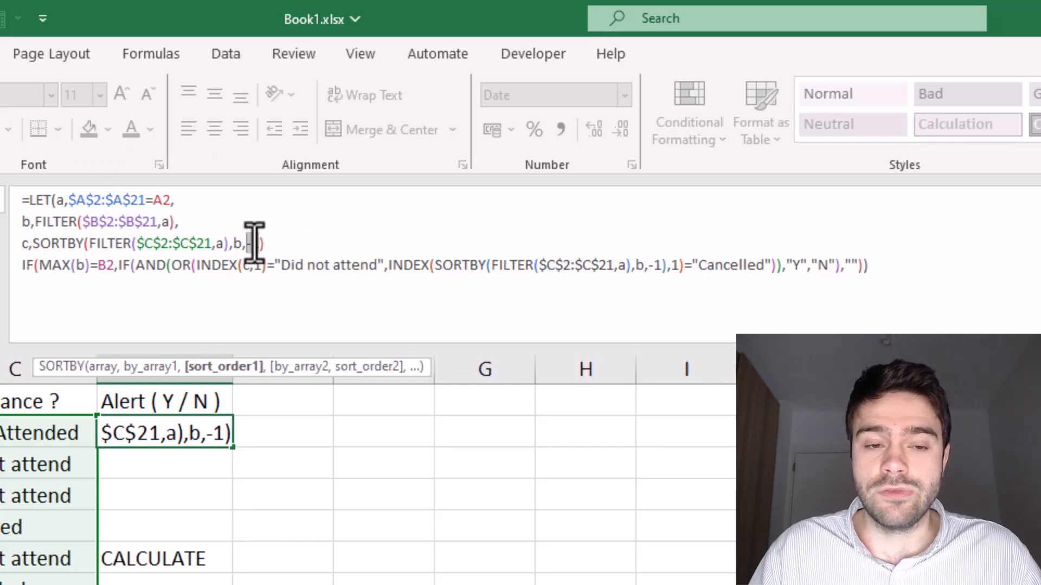
pyautogui.click(297, 243)
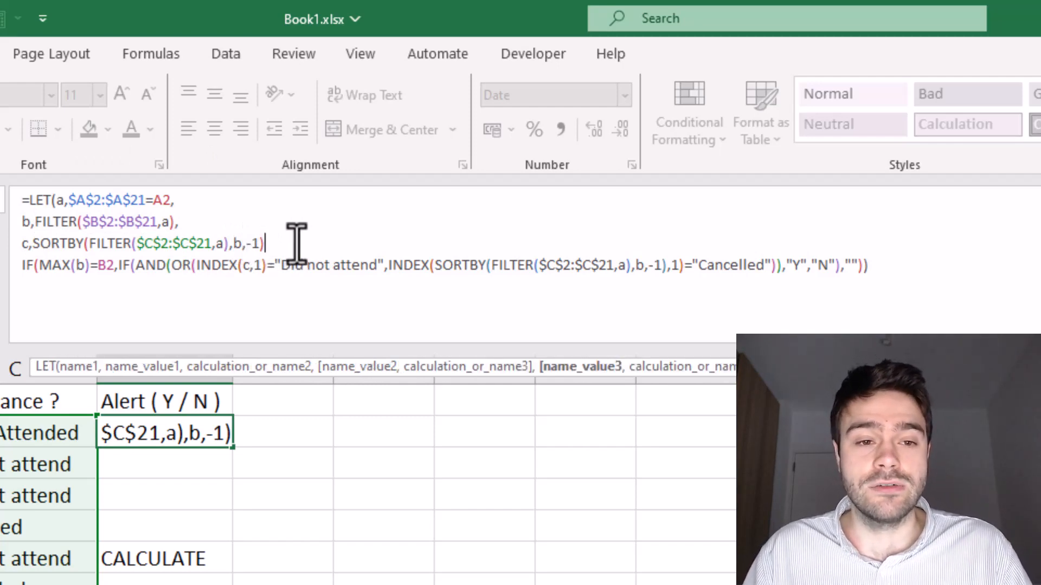
pyautogui.write(',')
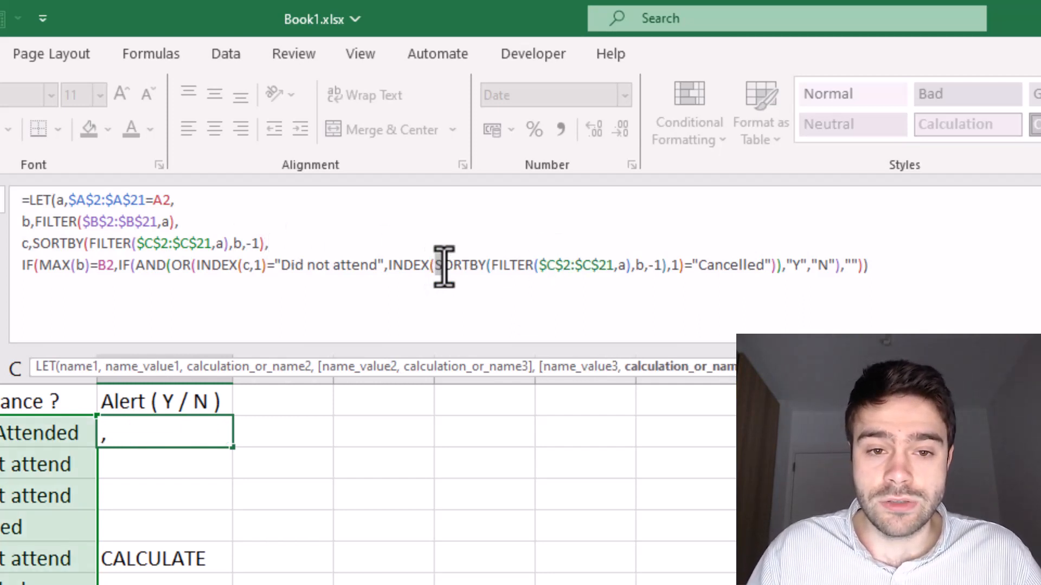
# - Replace the SORTBY expression inside the "Cancelled" INDEX with c
pyautogui.moveTo(443, 266); pyautogui.dragTo(664, 275)
pyautogui.write('c')
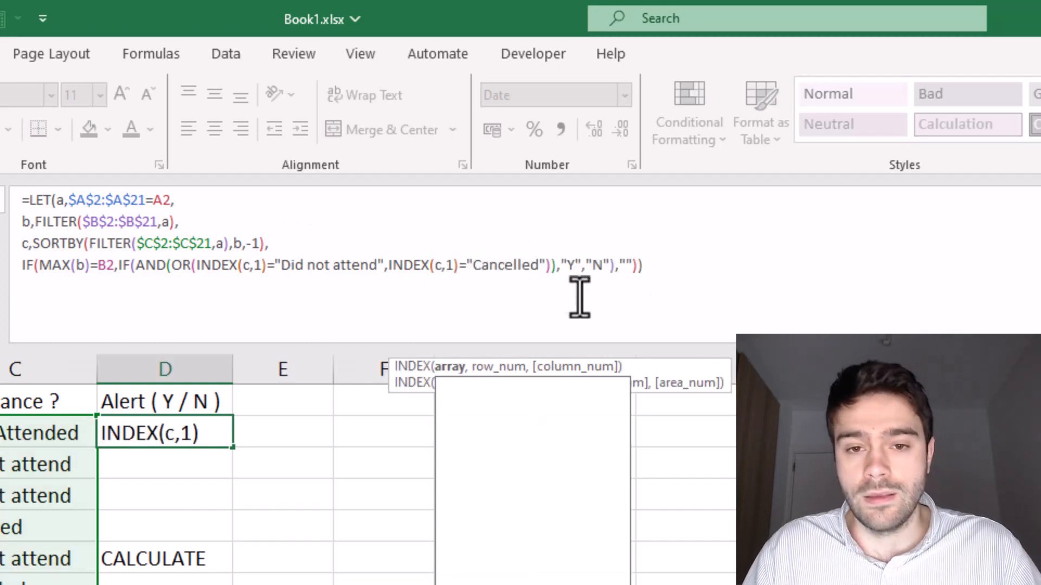
pyautogui.click(363, 271)
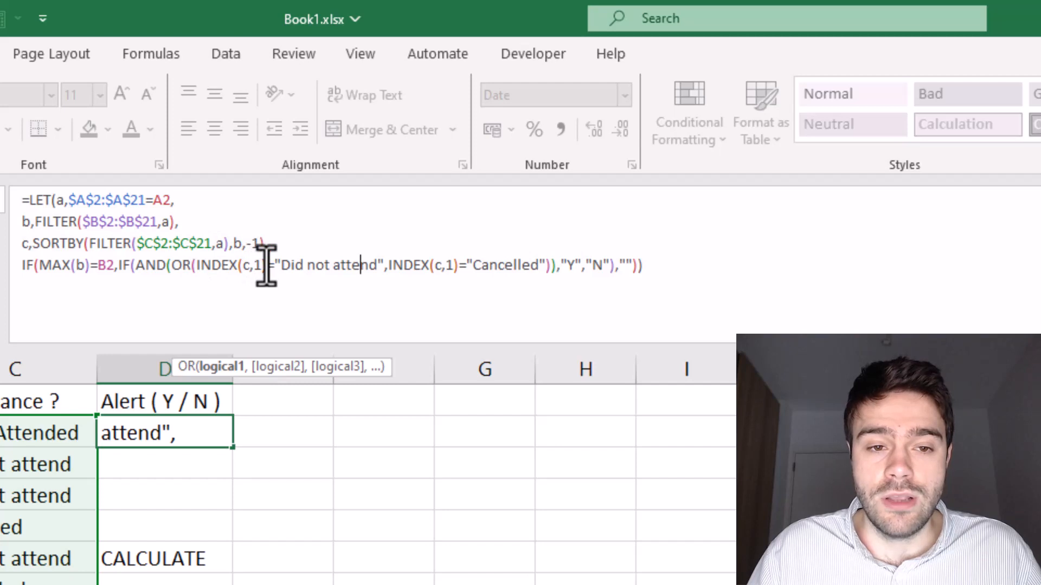
# - Copy INDEX(c,1) from the "Did not attend" condition and replace it there with d
pyautogui.moveTo(267, 265); pyautogui.dragTo(196, 265)
pyautogui.hotkey('ctrl', 'c')
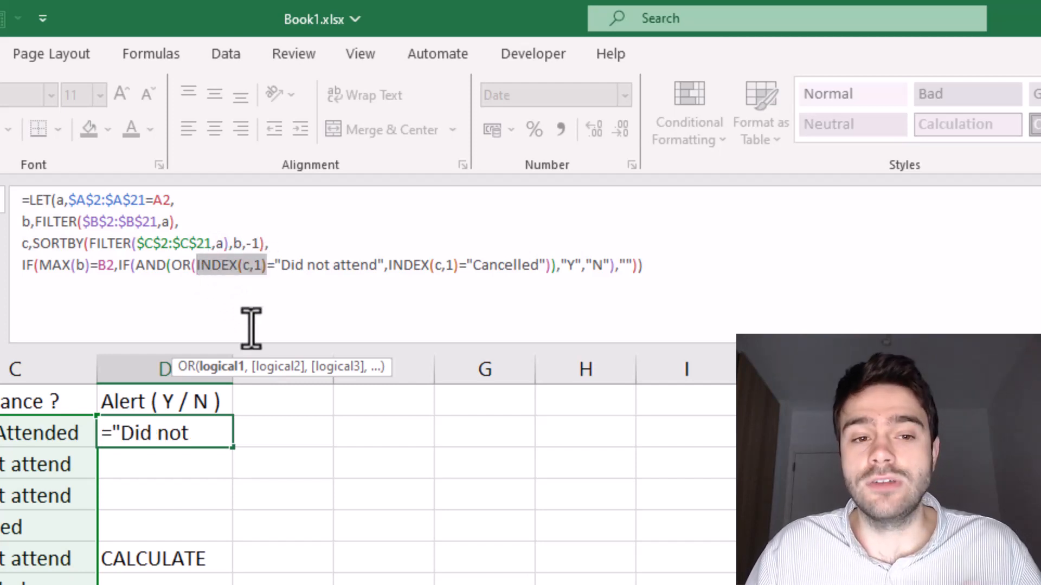
pyautogui.write('d')
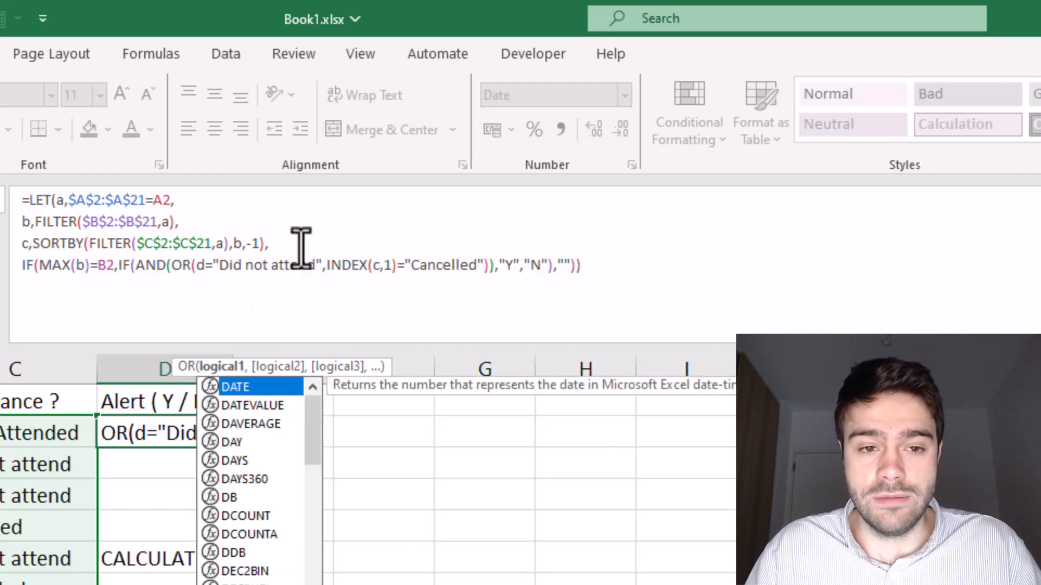
# - Define the LET name d on its own line beneath c as the copied INDEX(c,1)
pyautogui.click(302, 244)
pyautogui.hotkey('alt', 'Return')
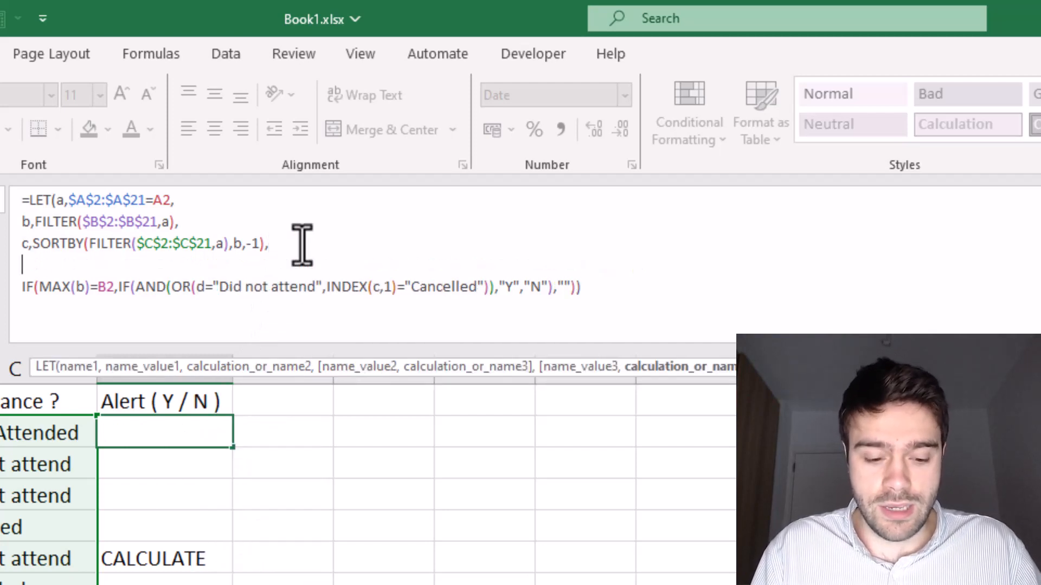
pyautogui.write('d,')
pyautogui.hotkey('ctrl', 'v')
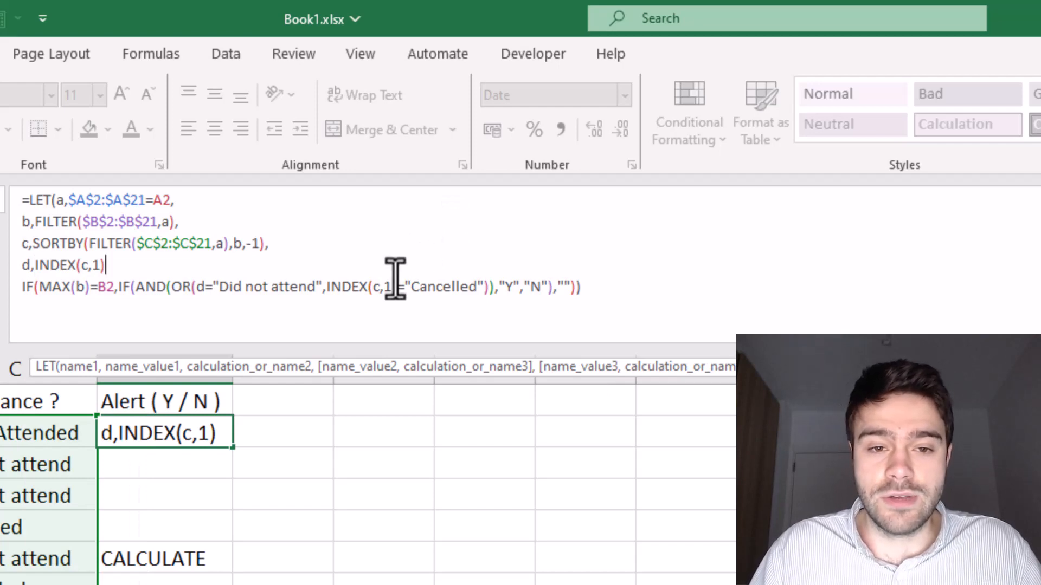
# - Replace INDEX(c,1) in the "Cancelled" condition with d
pyautogui.moveTo(397, 287); pyautogui.dragTo(327, 293)
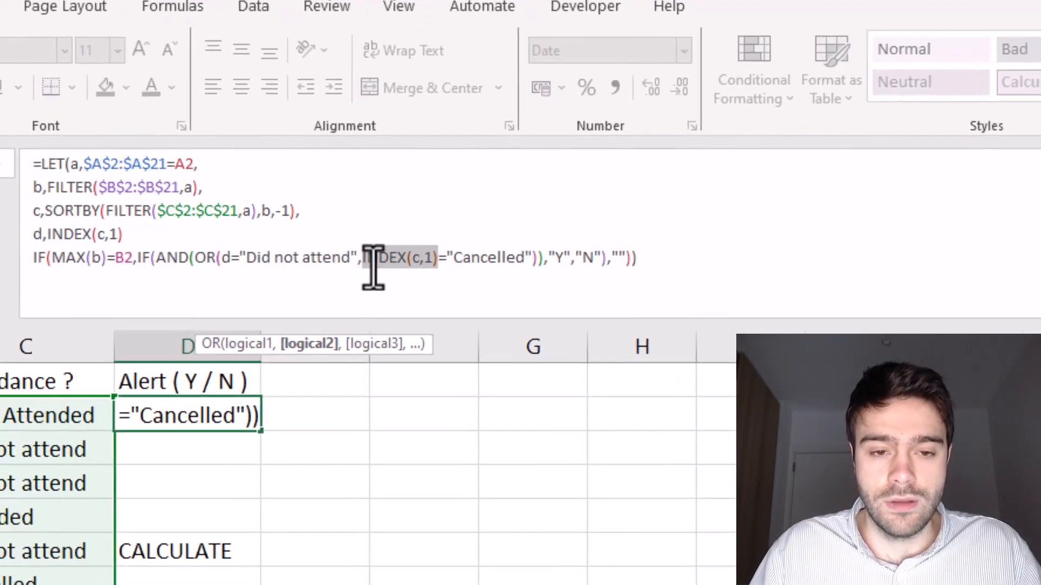
pyautogui.write('d')
pyautogui.click(656, 198)
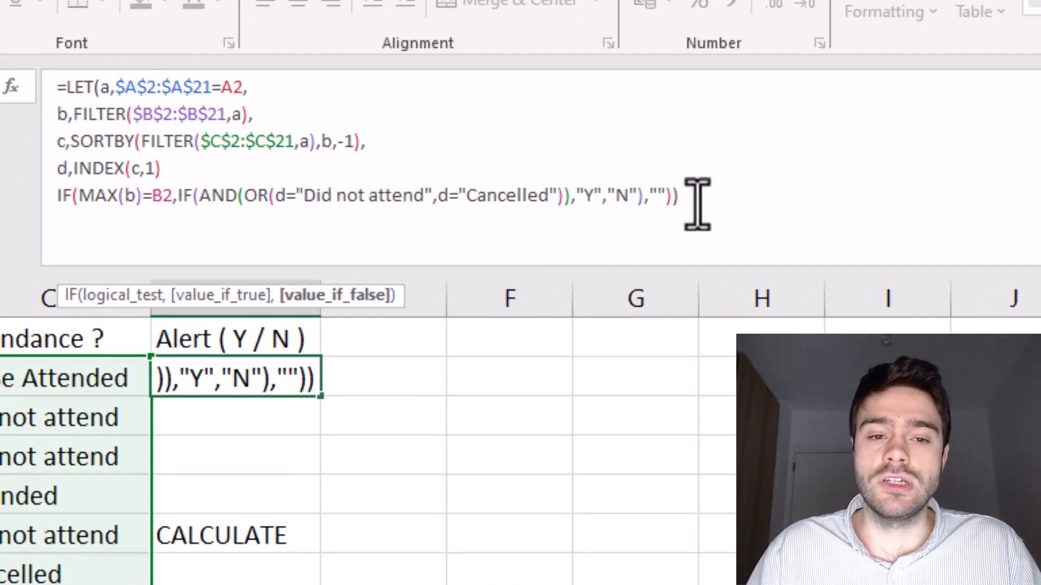
# - End the definition of d with a comma and commit the LET formula to the first Alert (Y / N) cell
pyautogui.click(674, 167)
pyautogui.write(',')
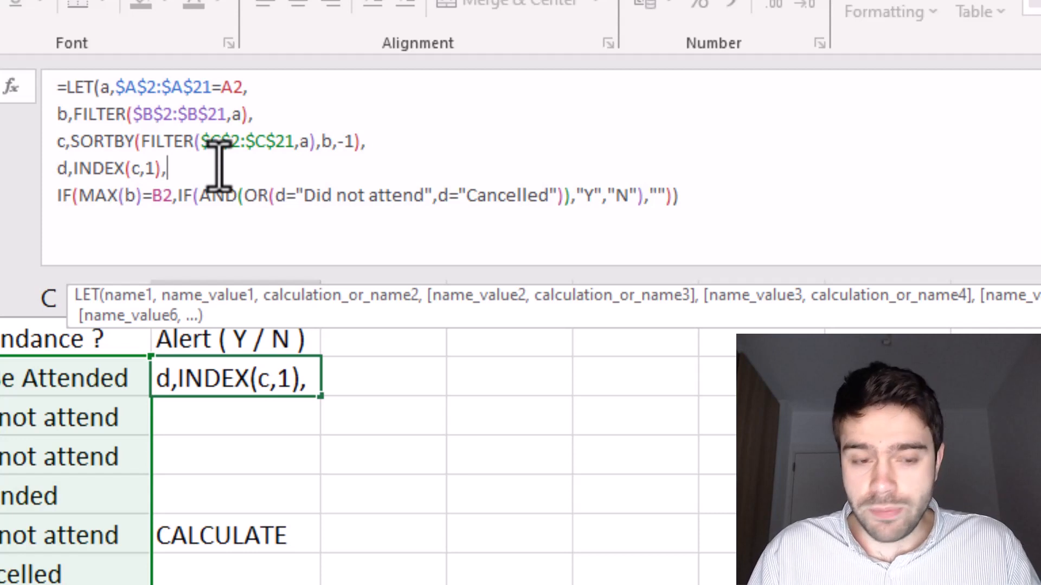
pyautogui.press('Return')
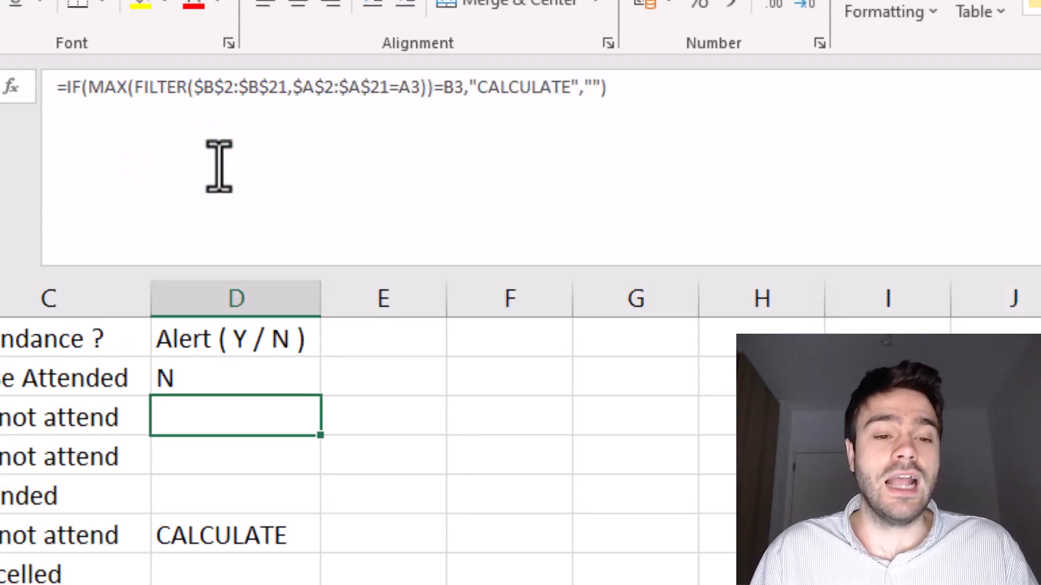
# - Reopen the LET formula in D2 and make room for a second AND condition, adding a comma and line break after the OR test
pyautogui.click(227, 368)
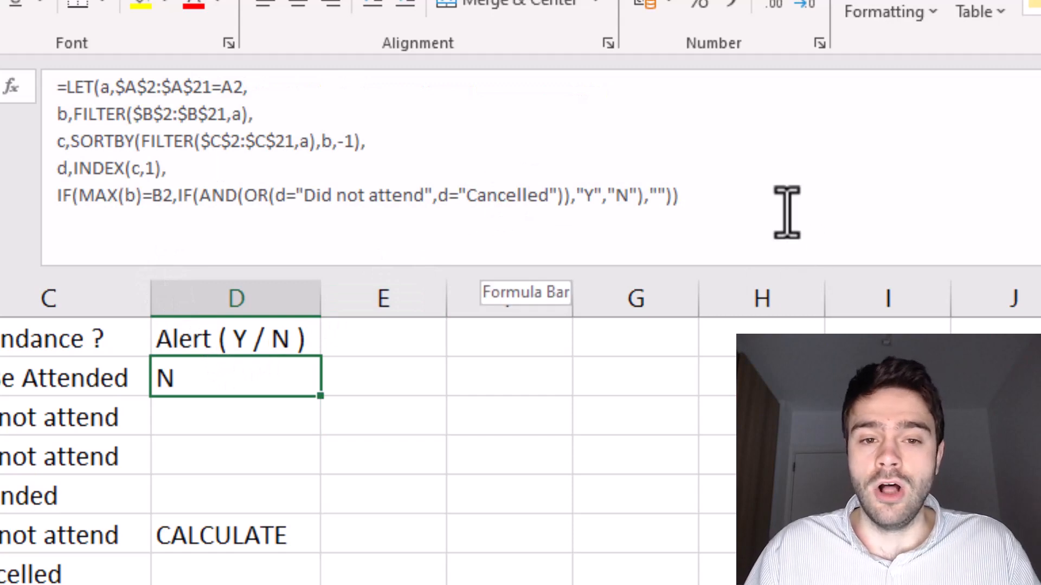
pyautogui.click(751, 196)
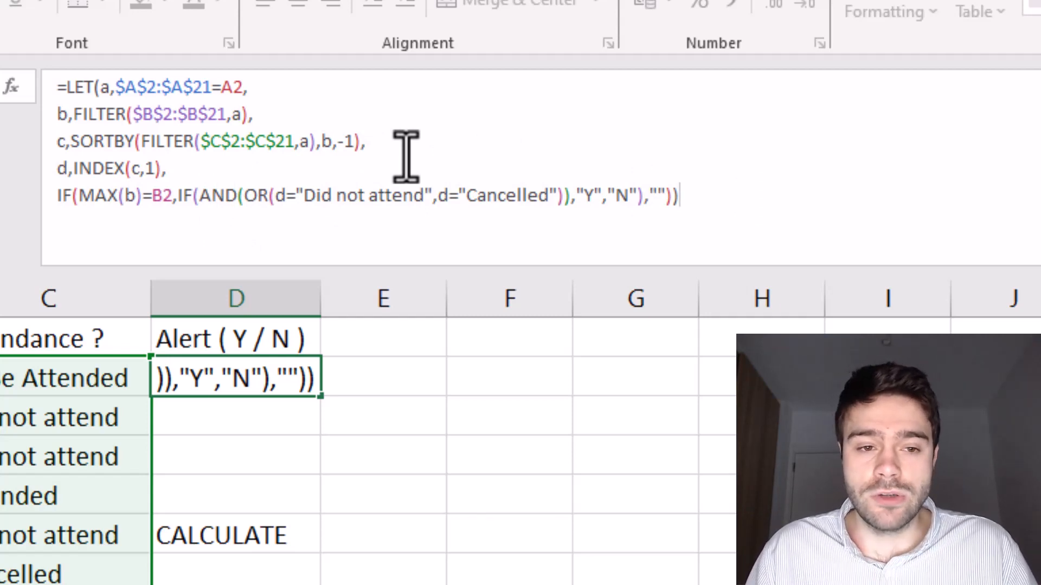
pyautogui.click(277, 195)
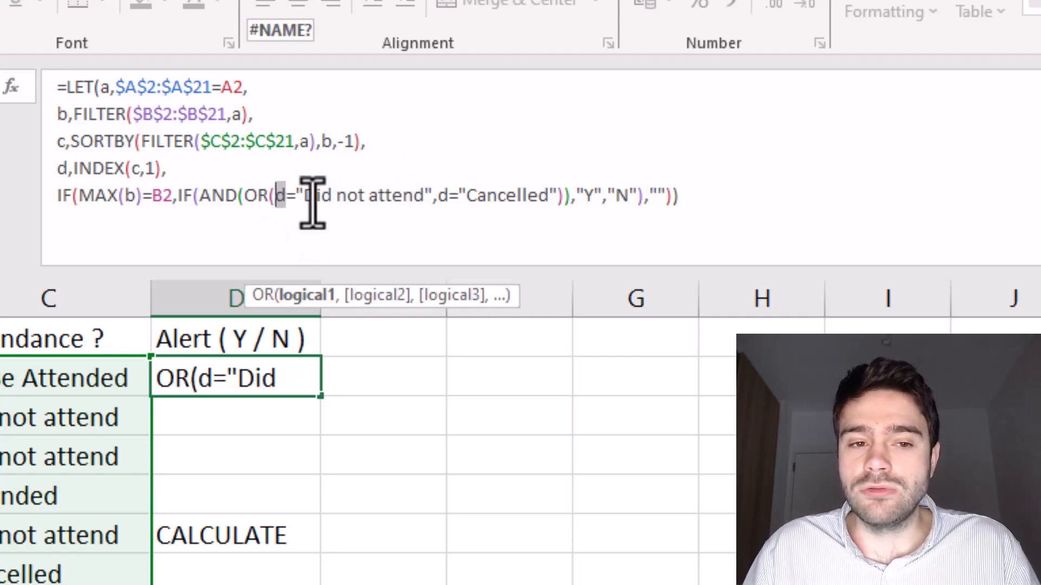
pyautogui.moveTo(432, 197); pyautogui.dragTo(367, 209)
pyautogui.click(515, 196)
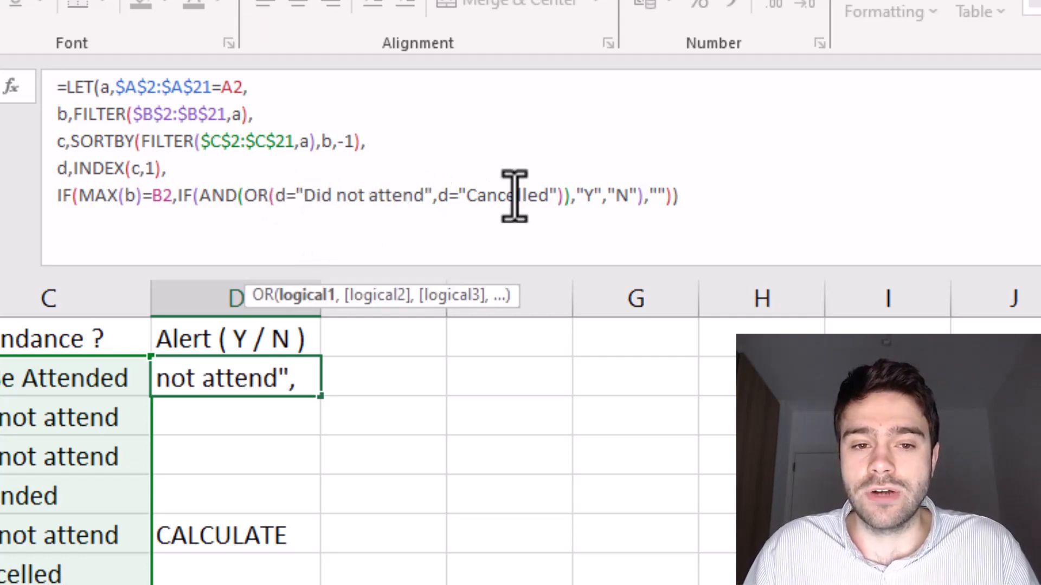
pyautogui.click(579, 199)
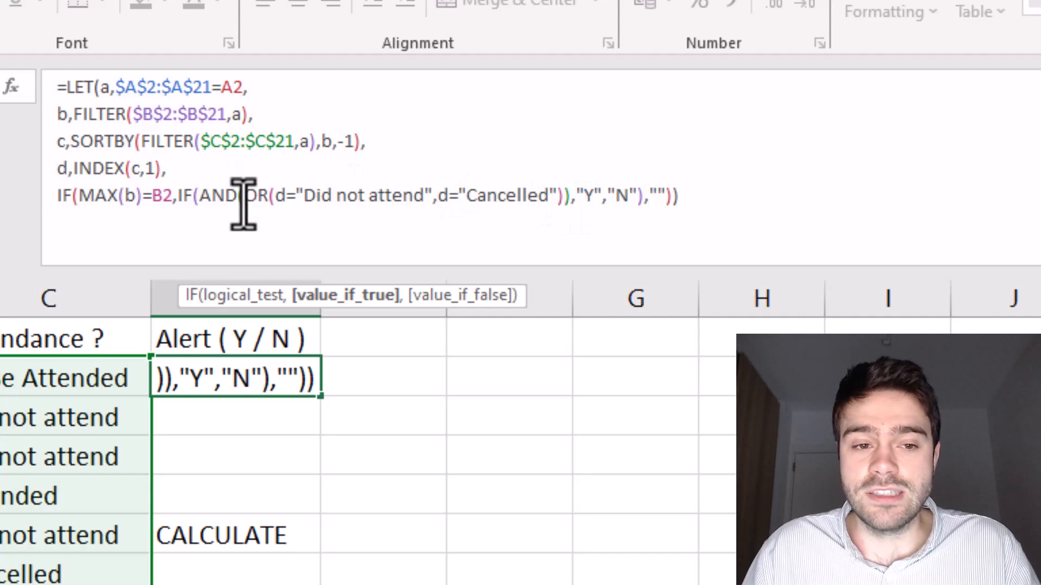
pyautogui.click(564, 196)
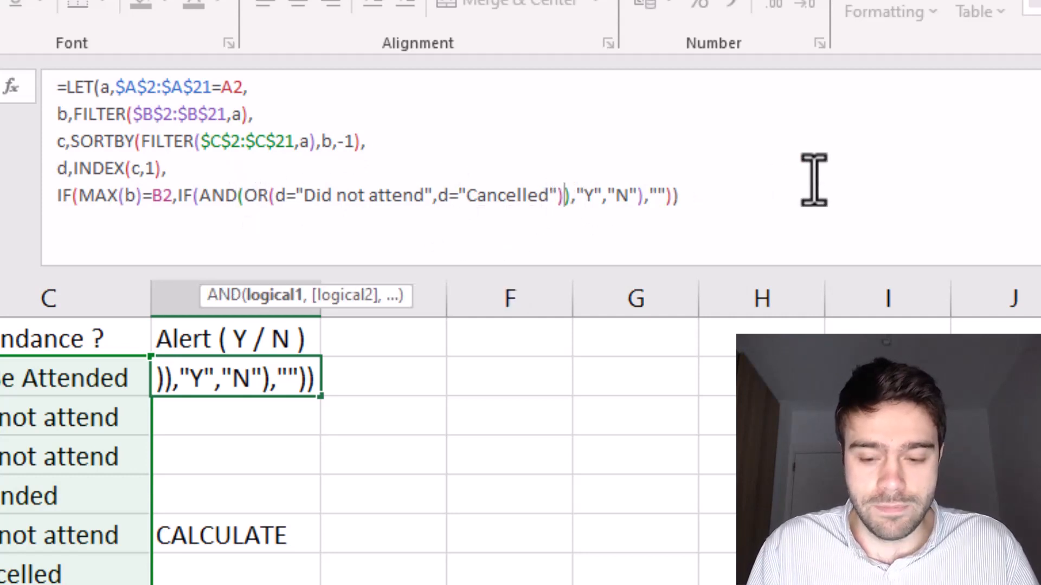
pyautogui.hotkey('alt', 'Return')
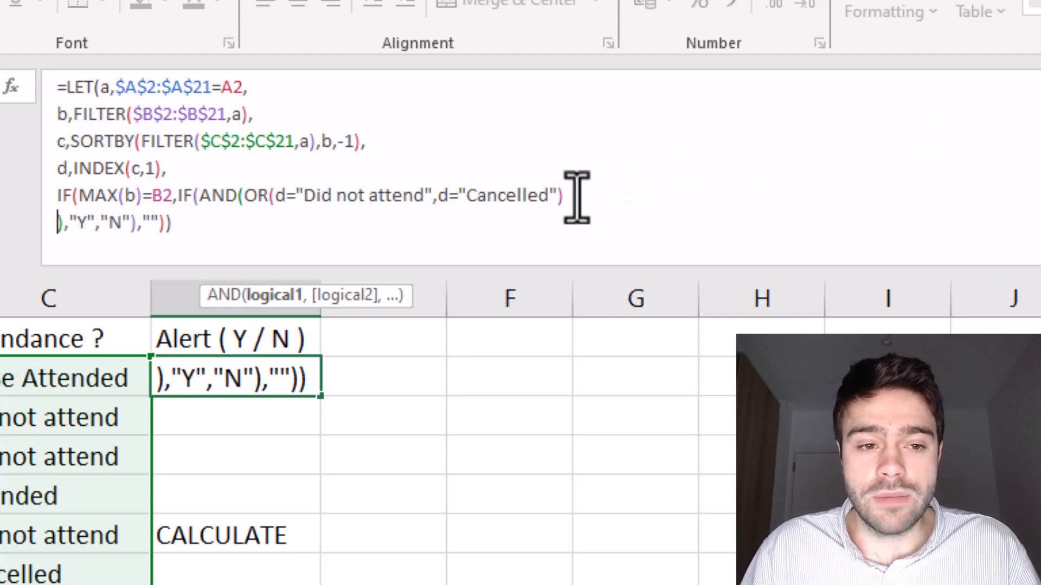
pyautogui.write(',')
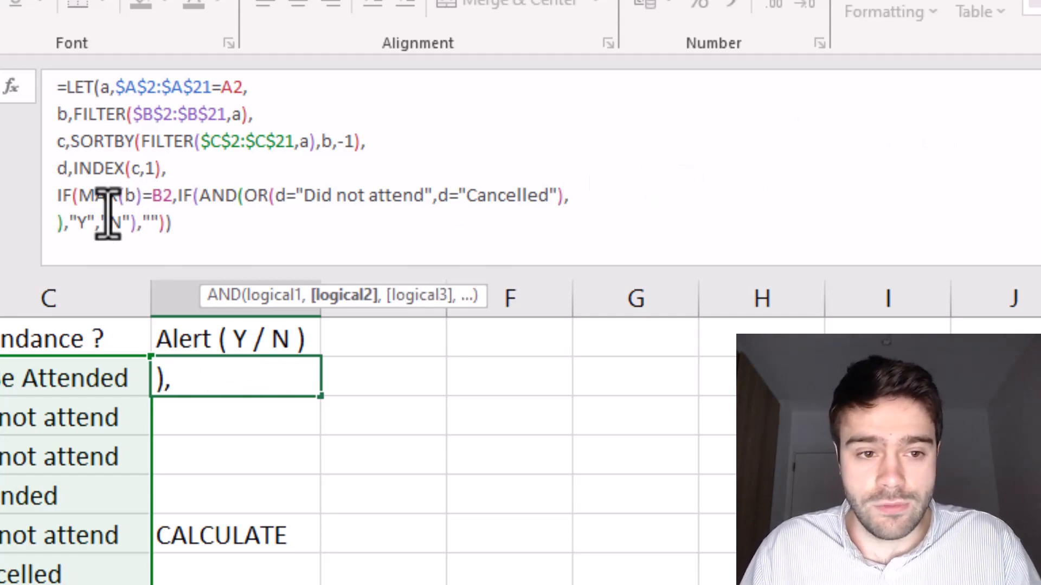
pyautogui.click(55, 223)
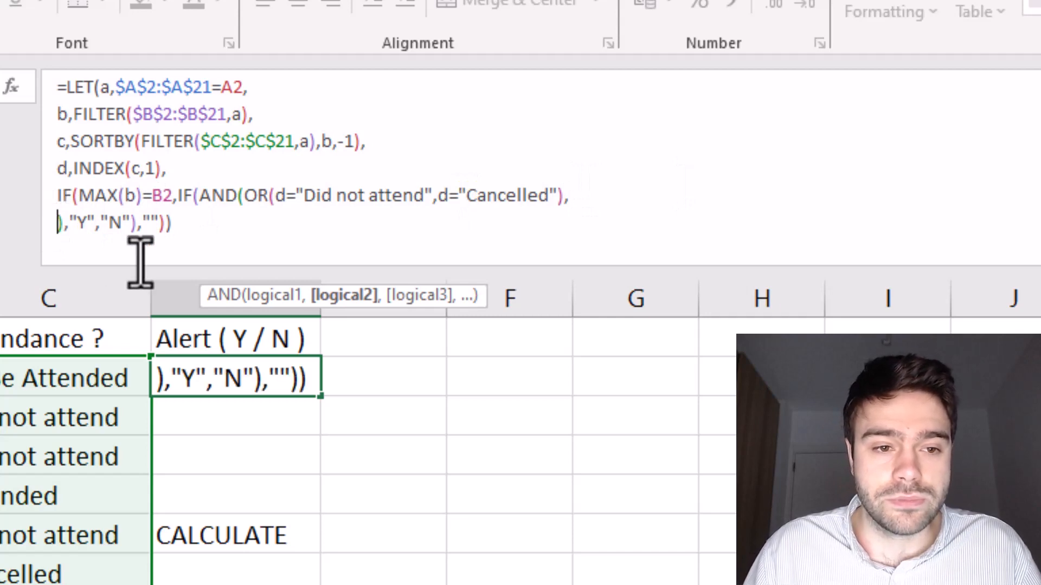
# - Add a second OR test inside the AND function, with INDEX(c,2) as the start of its first condition
pyautogui.write('OR(')
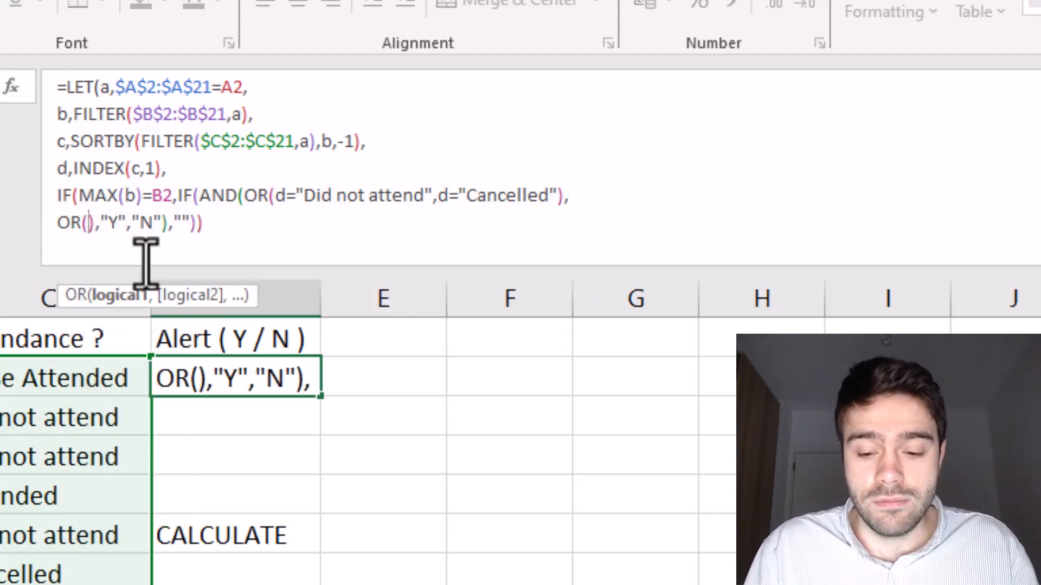
pyautogui.write(')')
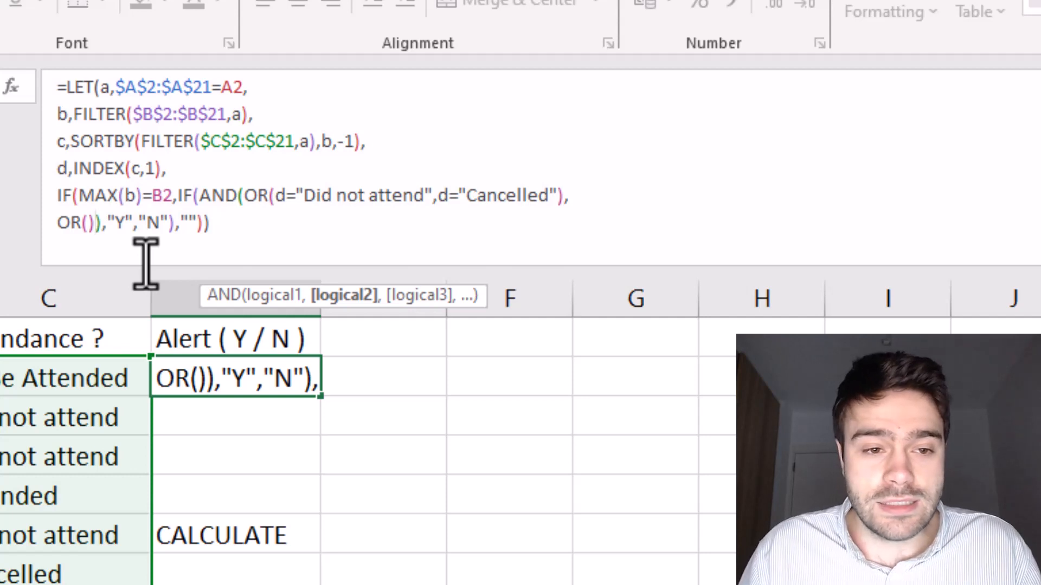
pyautogui.click(88, 224)
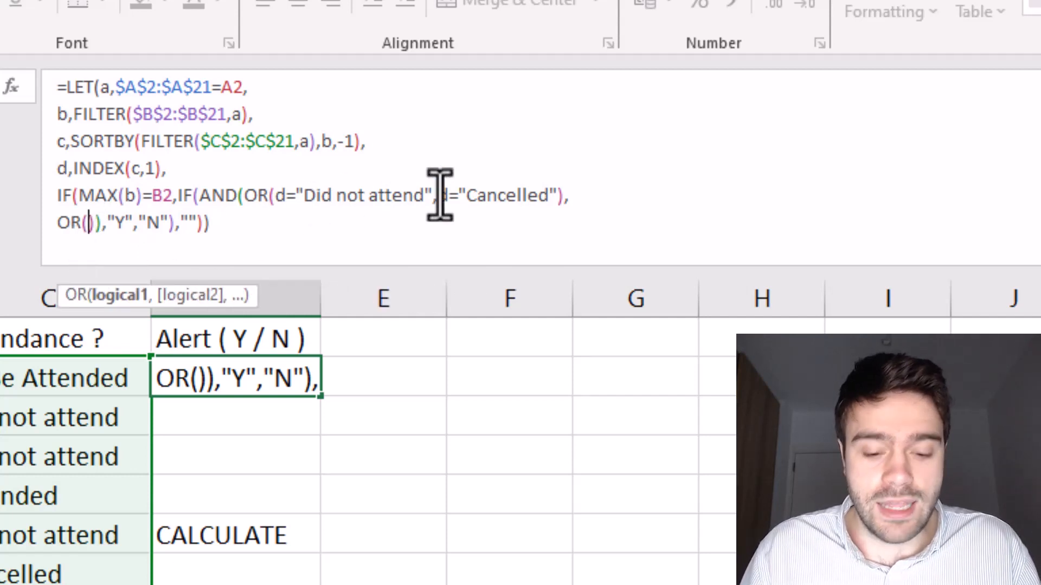
pyautogui.write('INDEX')
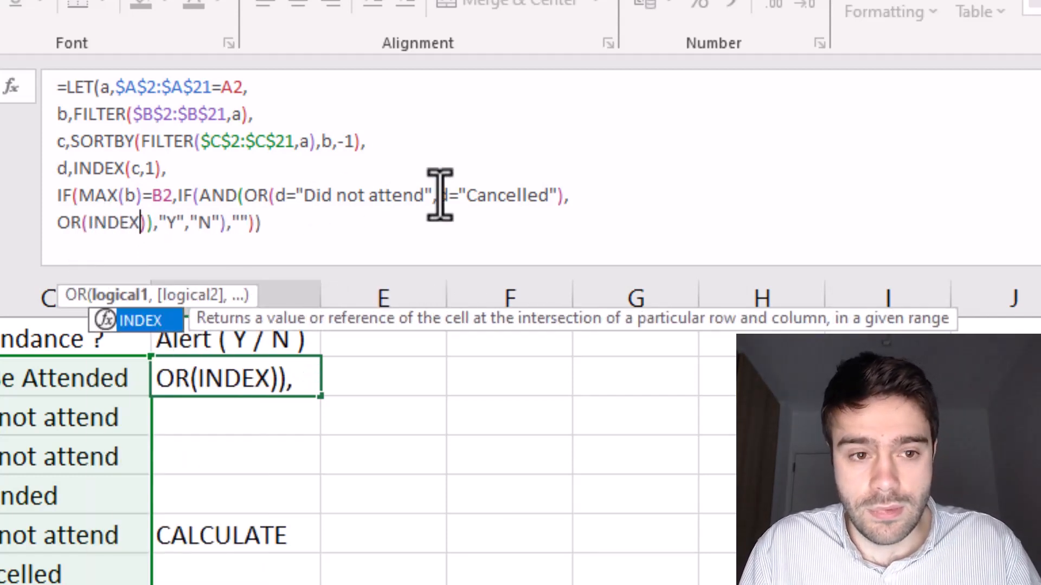
pyautogui.write('(')
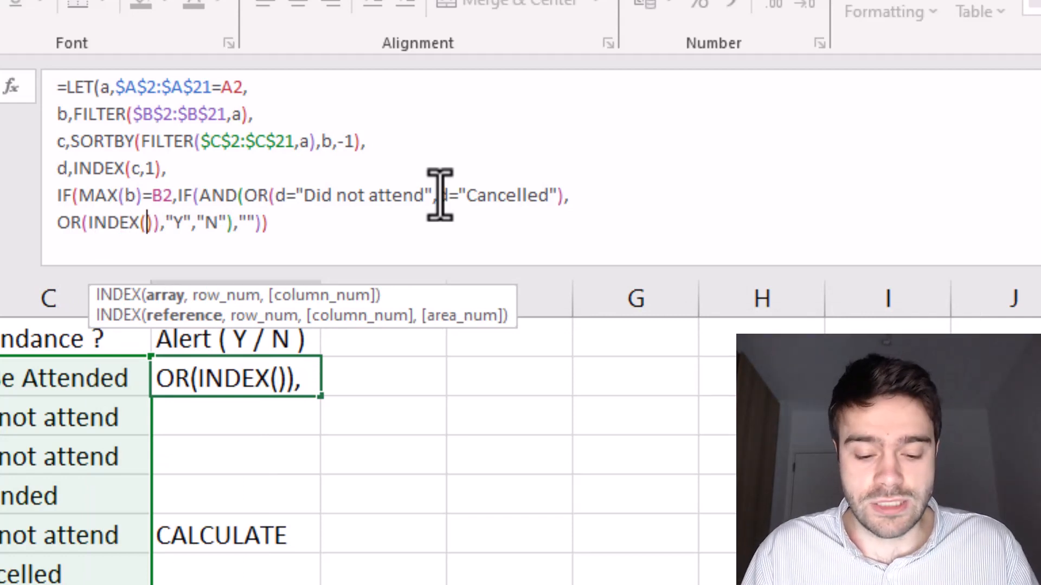
pyautogui.write('c')
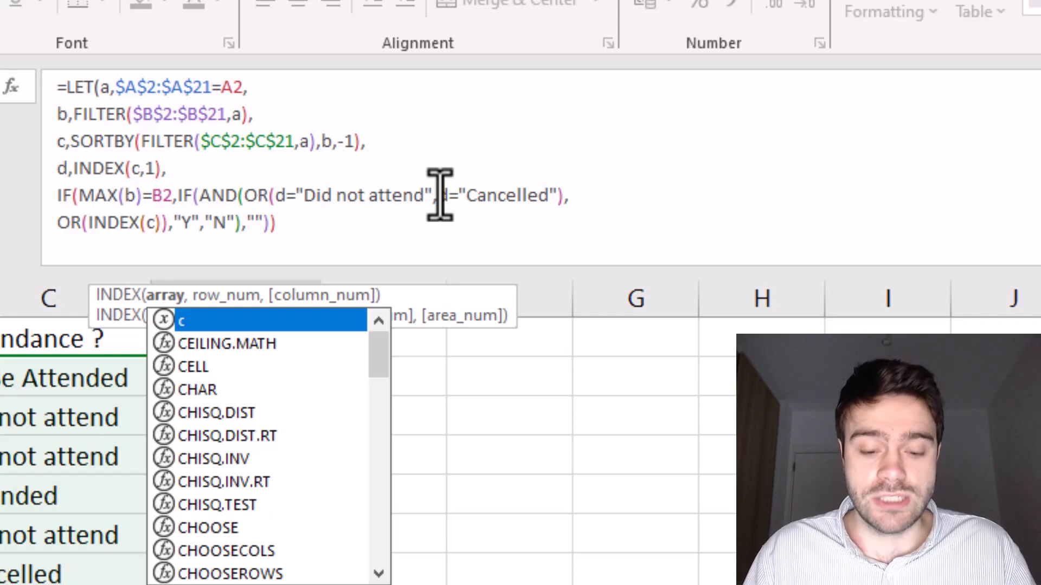
pyautogui.write(',')
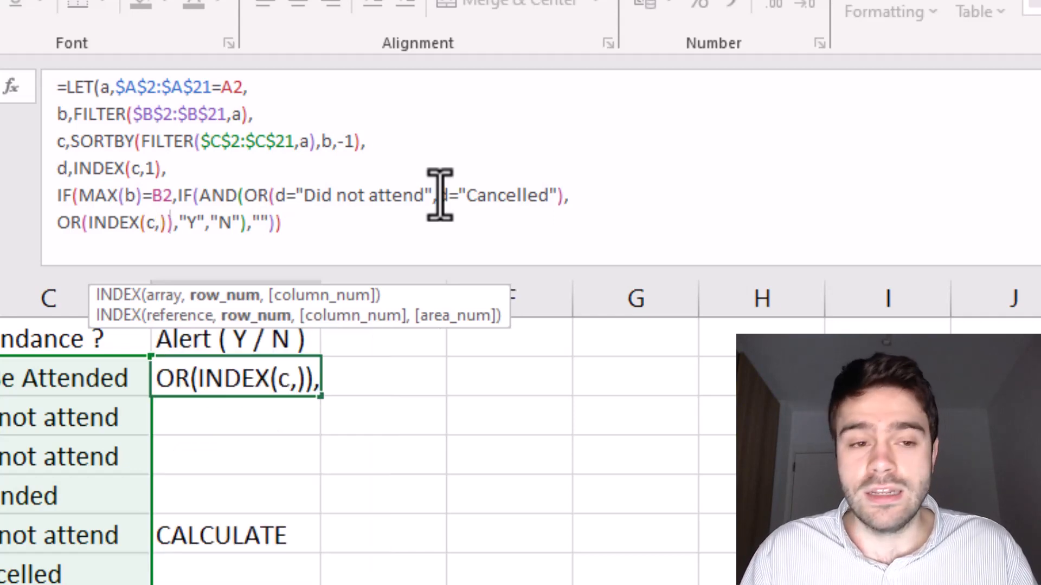
pyautogui.write('2')
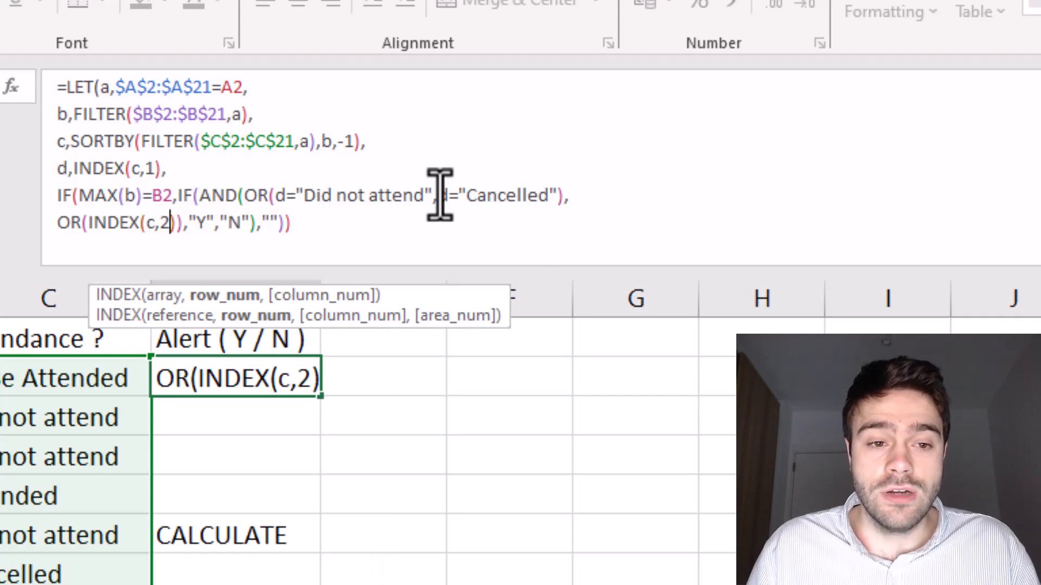
# - Compare INDEX(c,2) with "Did not attend" in the second OR test and add a comma after the condition
pyautogui.click(175, 223)
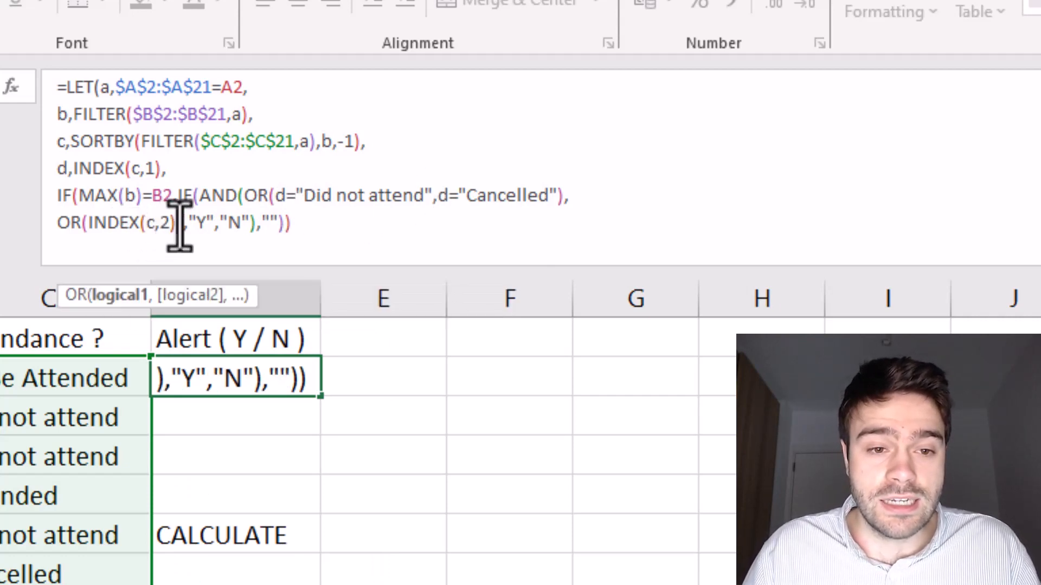
pyautogui.write('="Did ')
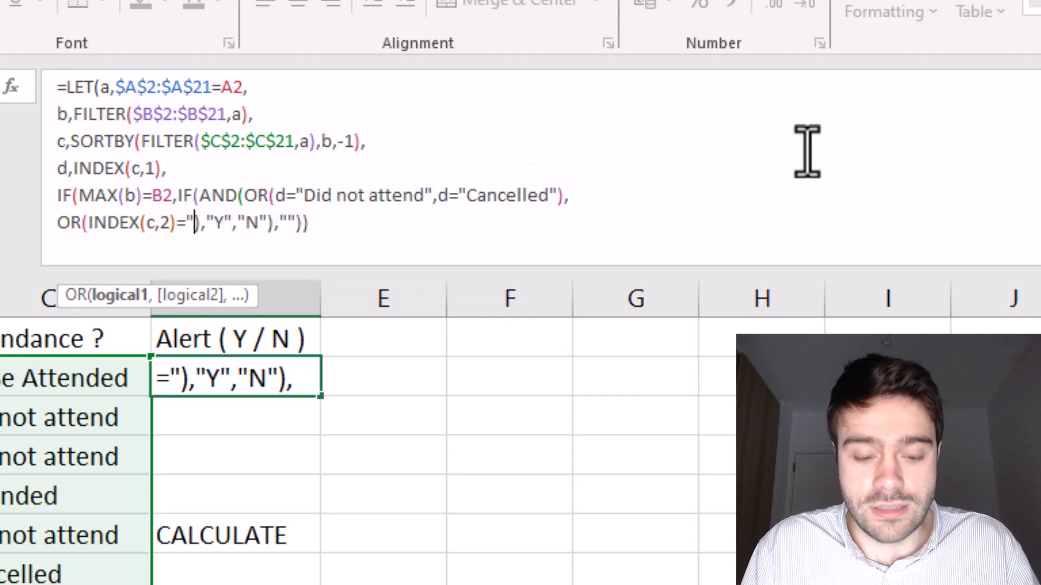
pyautogui.write('not attend')
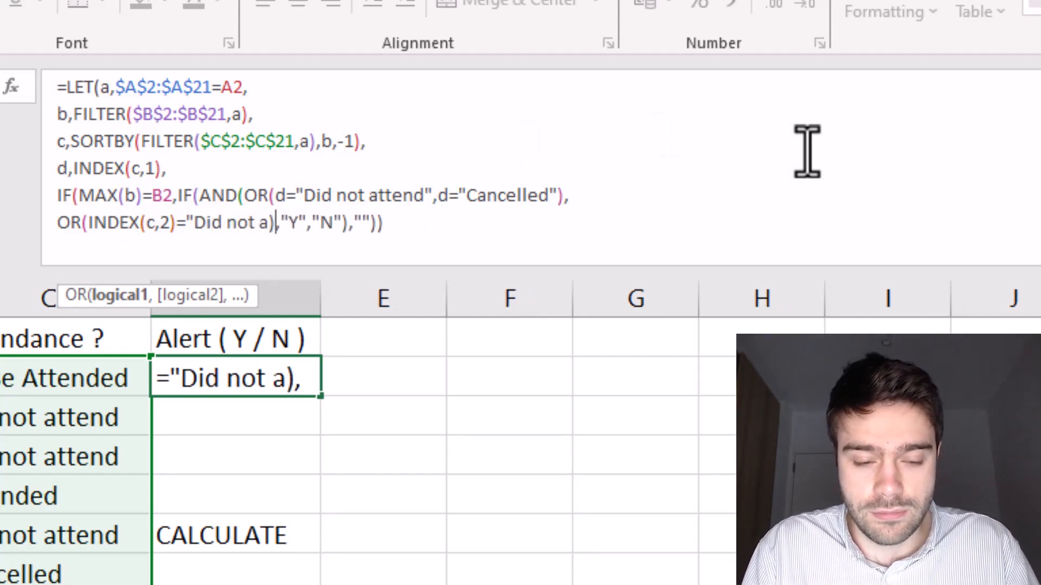
pyautogui.write('"')
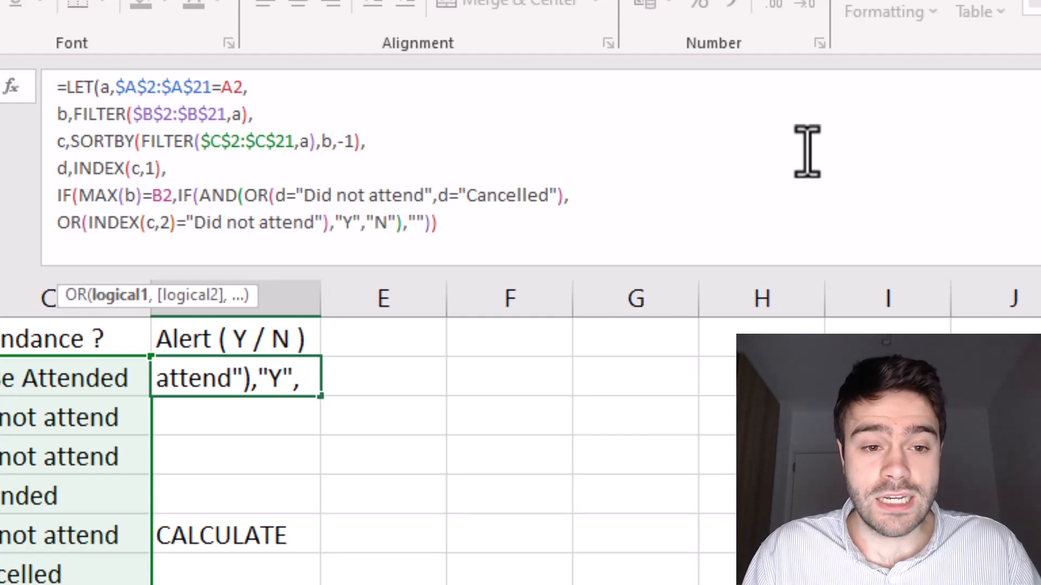
pyautogui.write(',')
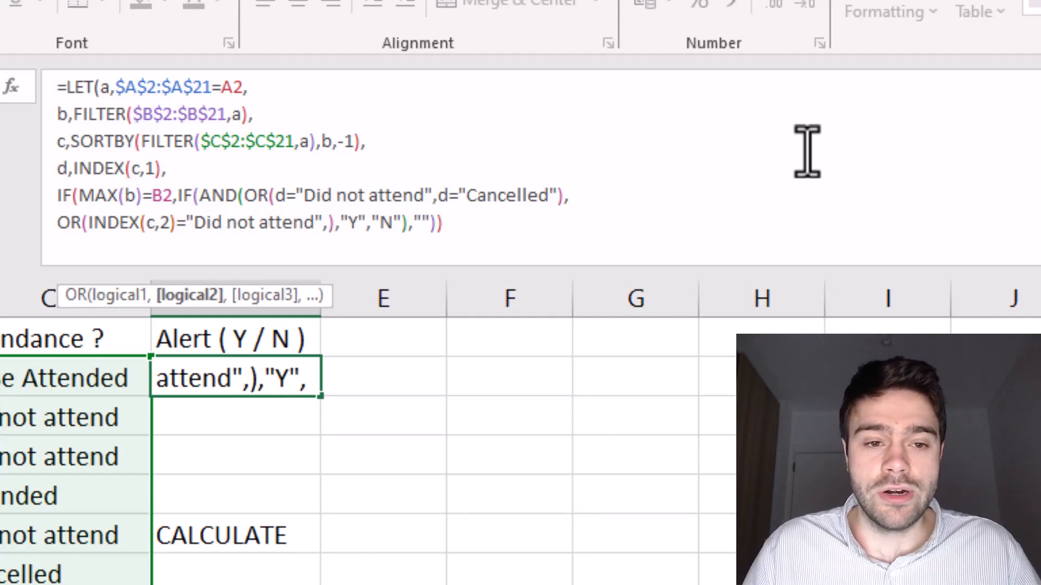
# - Duplicate the INDEX(c,2) condition as the second OR argument and change its text to "Cancelled"
pyautogui.moveTo(323, 222); pyautogui.dragTo(86, 226)
pyautogui.hotkey('ctrl', 'c')
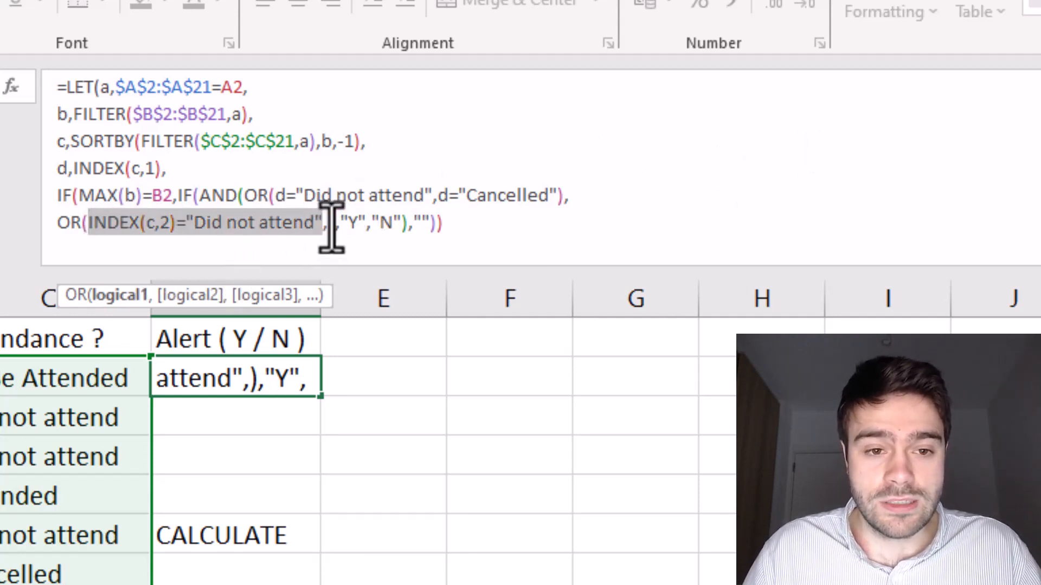
pyautogui.click(330, 227)
pyautogui.click(322, 228)
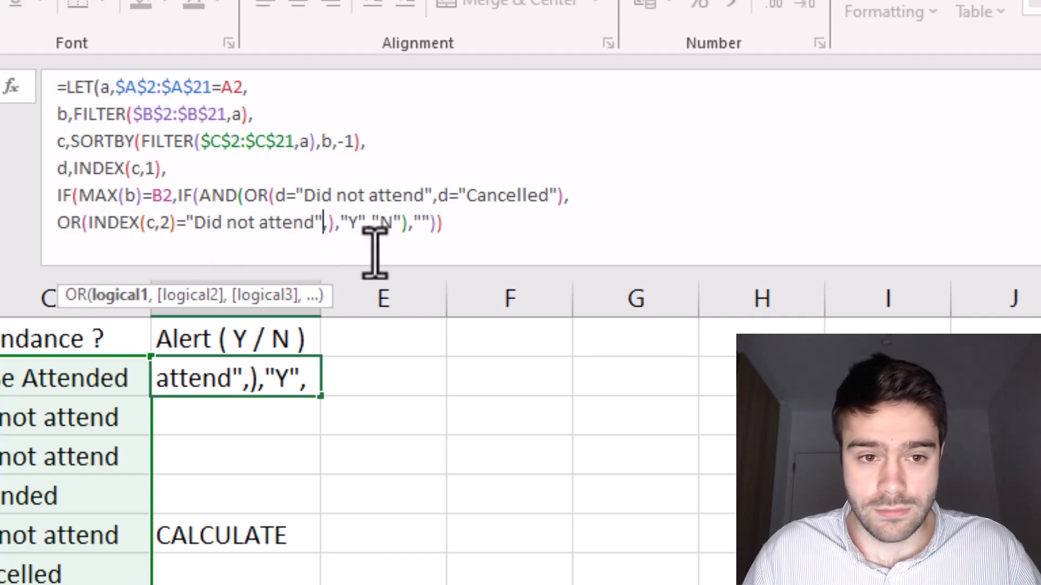
pyautogui.press('Right')
pyautogui.hotkey('ctrl', 'v')
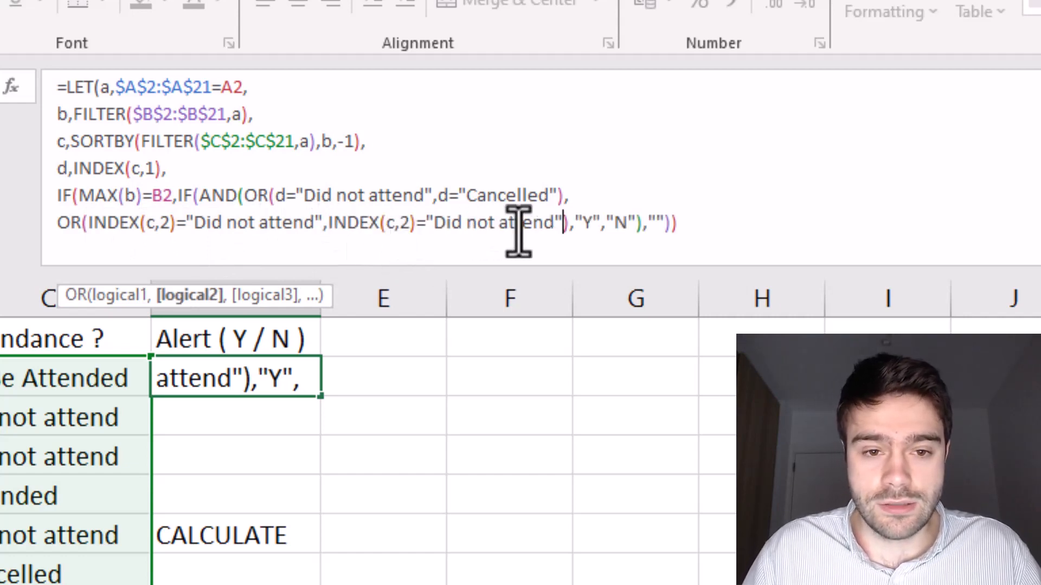
pyautogui.moveTo(551, 223); pyautogui.dragTo(434, 223)
pyautogui.write('Cancelled')
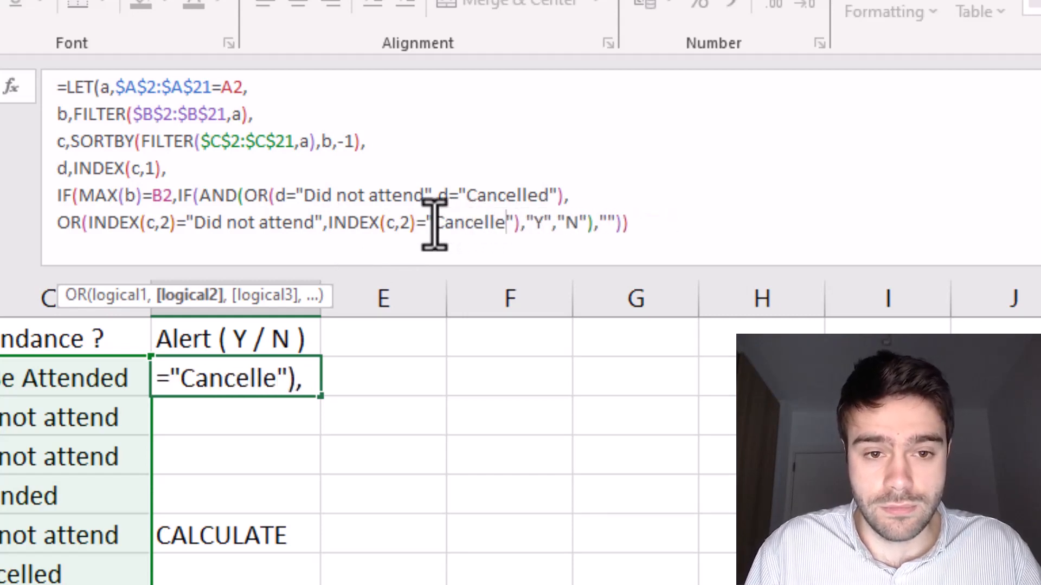
# - Copy INDEX(c,2) from the second OR test's "Did not attend" condition and replace it there with e
pyautogui.click(538, 195)
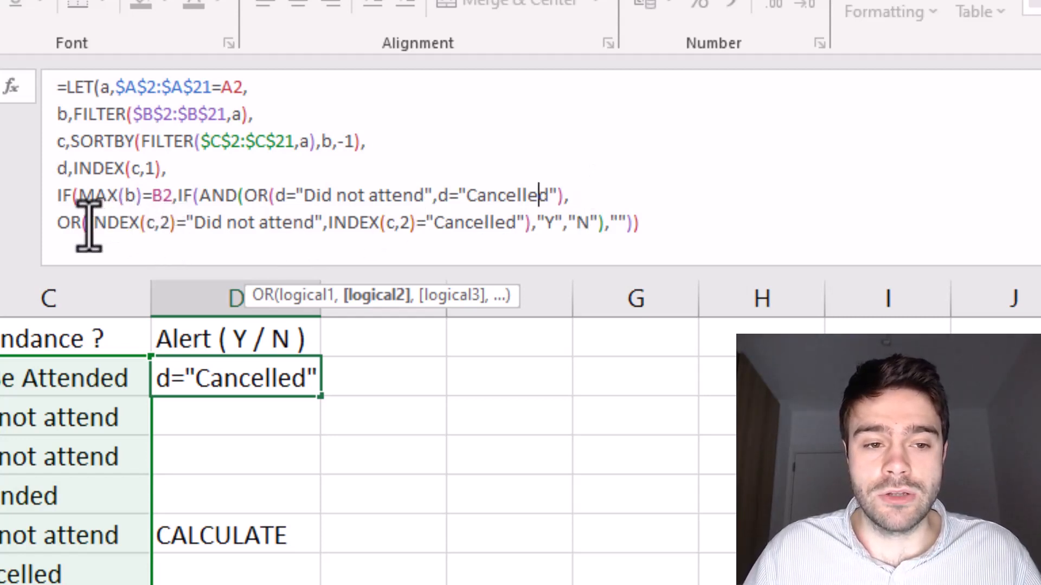
pyautogui.moveTo(102, 223); pyautogui.dragTo(160, 223)
pyautogui.moveTo(177, 223); pyautogui.dragTo(179, 223)
pyautogui.hotkey('ctrl', 'c')
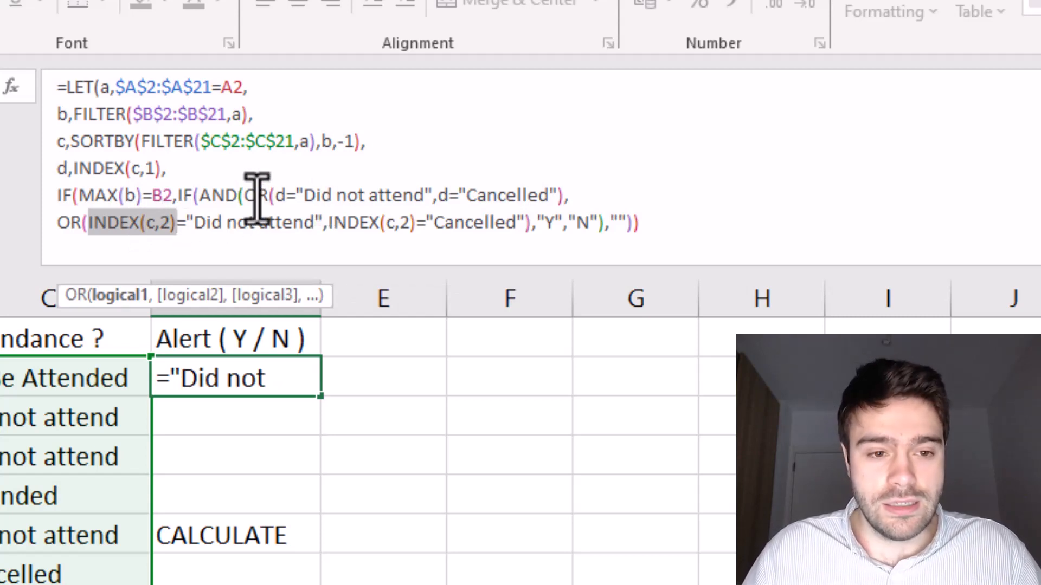
pyautogui.write('e')
# - Define the LET name e on its own line beneath d as the copied INDEX(c,2)
pyautogui.click(220, 172)
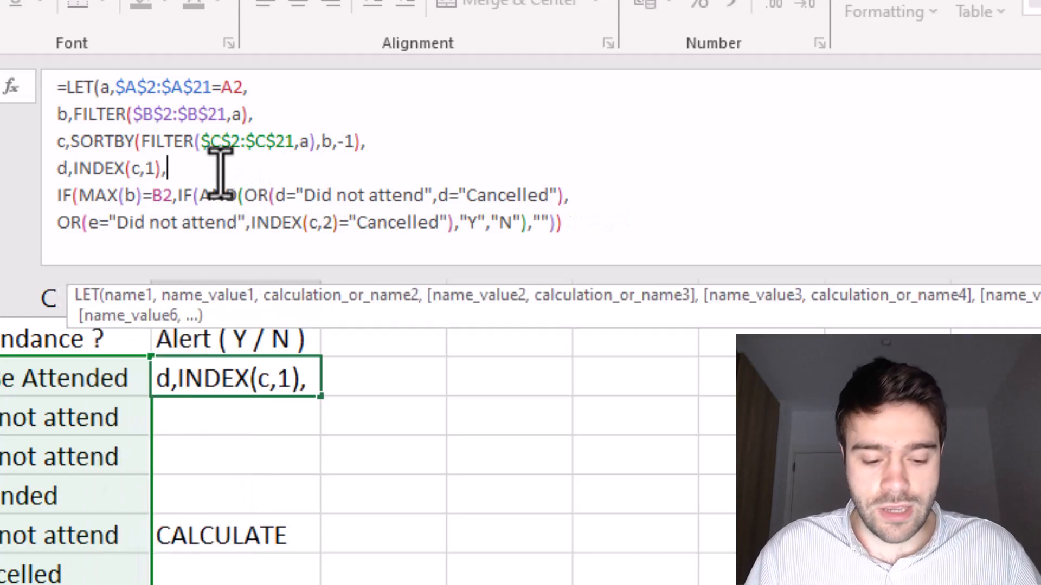
pyautogui.hotkey('alt', 'Return')
pyautogui.write('e')
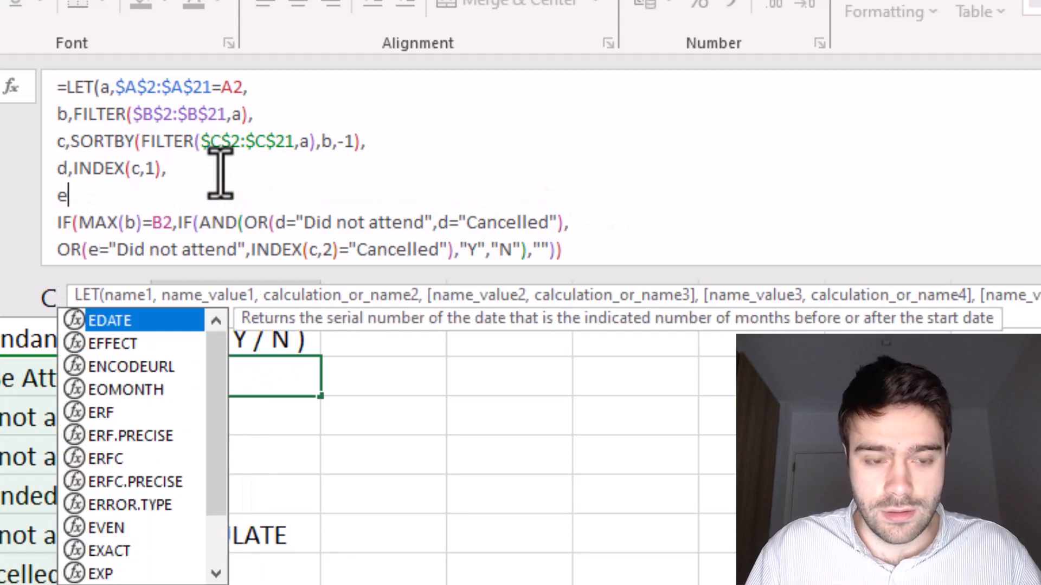
pyautogui.write(',')
pyautogui.hotkey('ctrl', 'v')
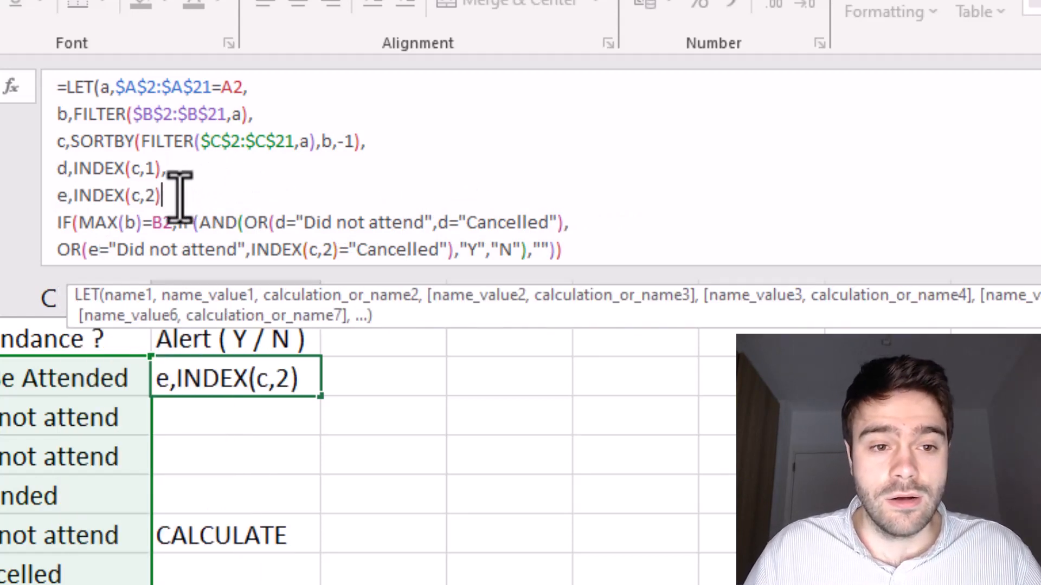
pyautogui.click(147, 196)
pyautogui.click(243, 196)
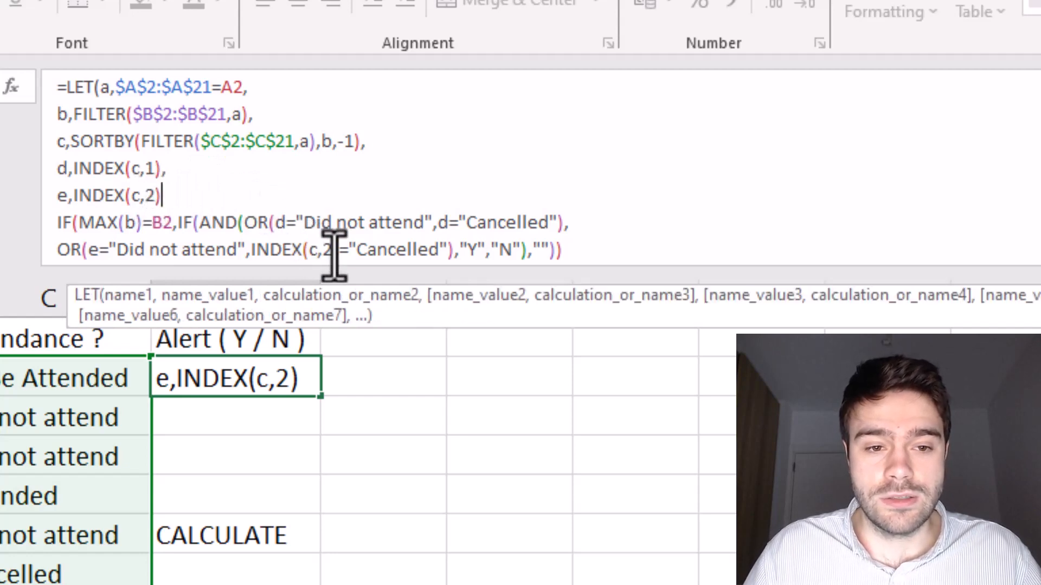
# - Replace INDEX(c,2) in the second OR test's "Cancelled" condition with e
pyautogui.moveTo(339, 249); pyautogui.dragTo(251, 249)
pyautogui.write('e')
pyautogui.click(628, 225)
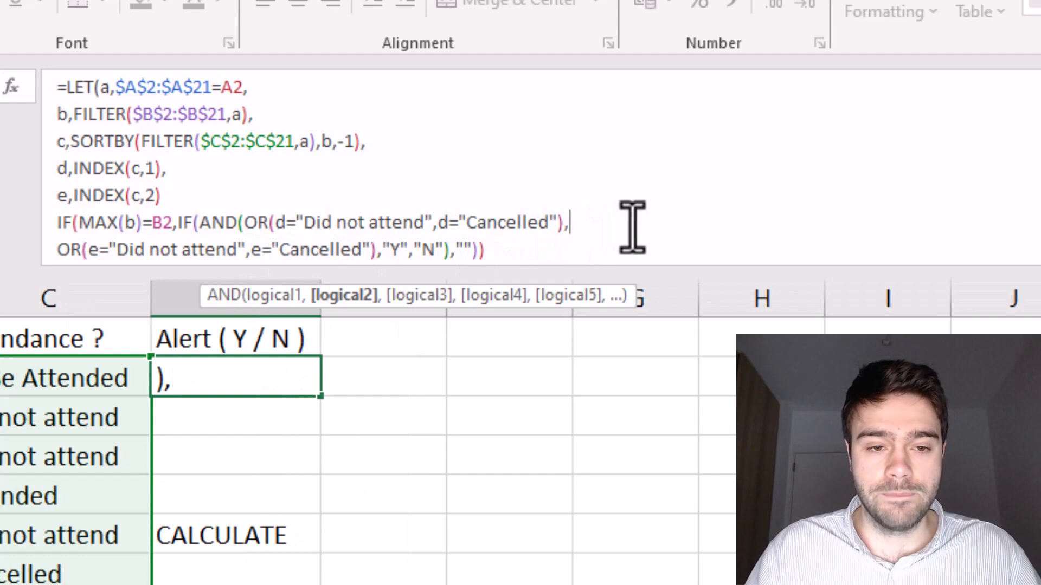
pyautogui.click(594, 255)
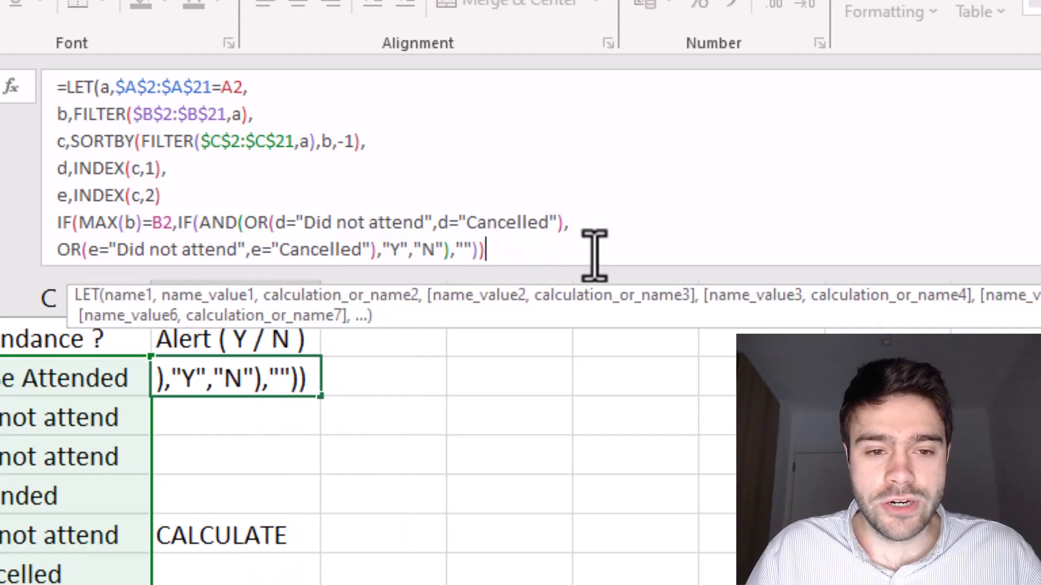
# - Close the AND function with a parenthesis after the second OR test and end the definition of e with a comma
pyautogui.click(375, 251)
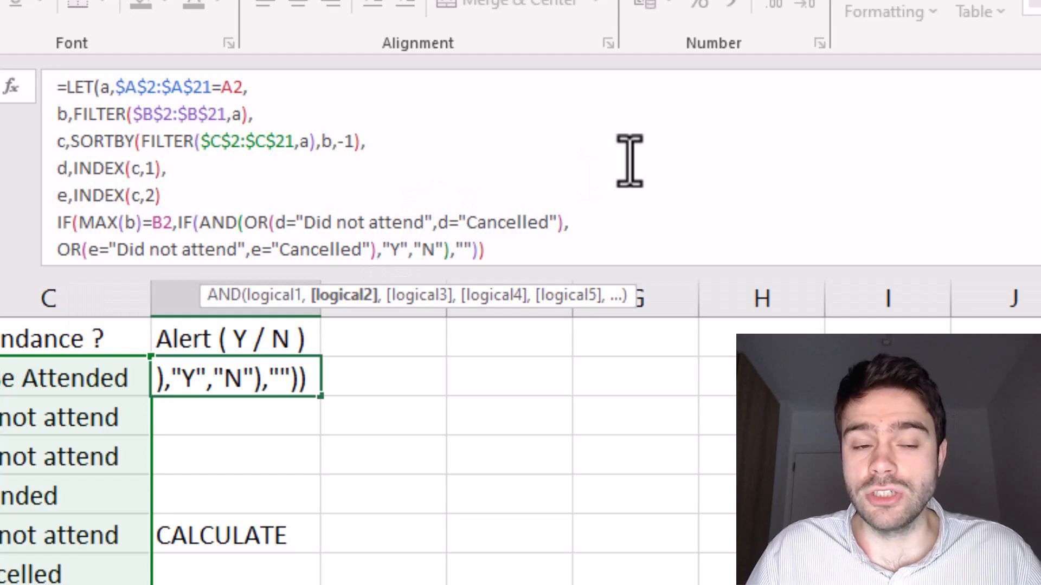
pyautogui.write(')')
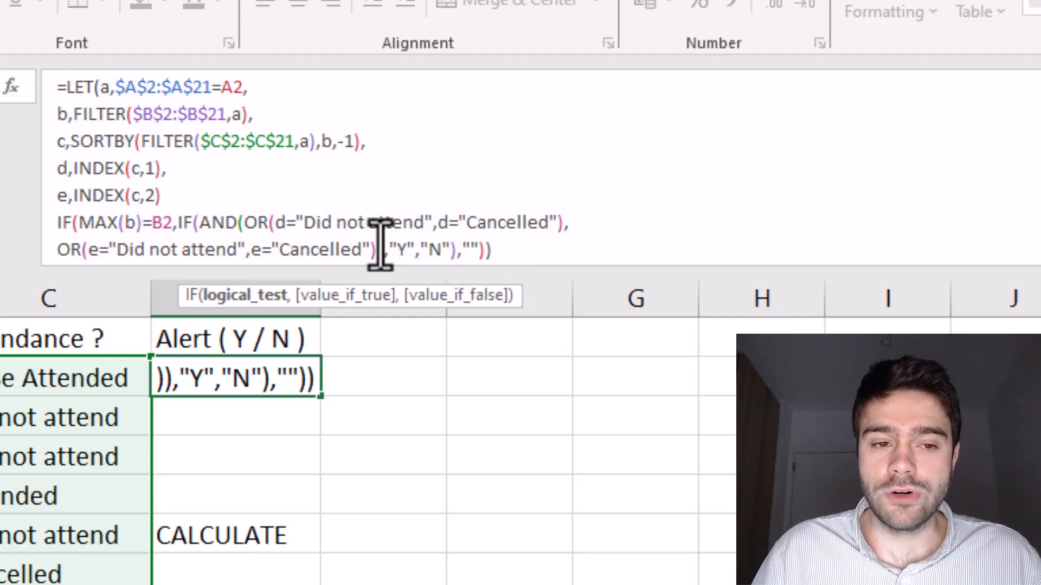
pyautogui.click(190, 194)
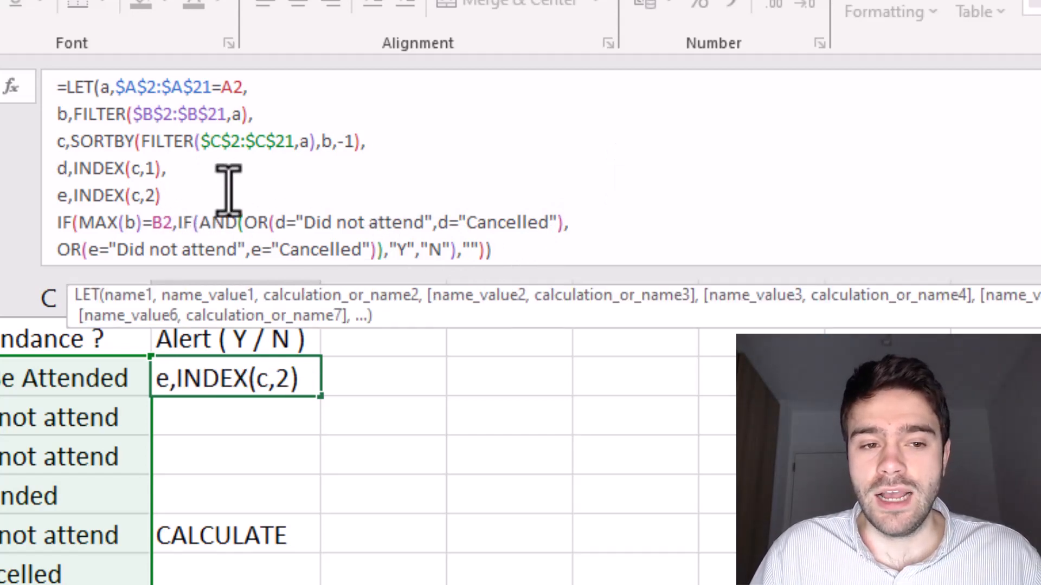
pyautogui.write(',')
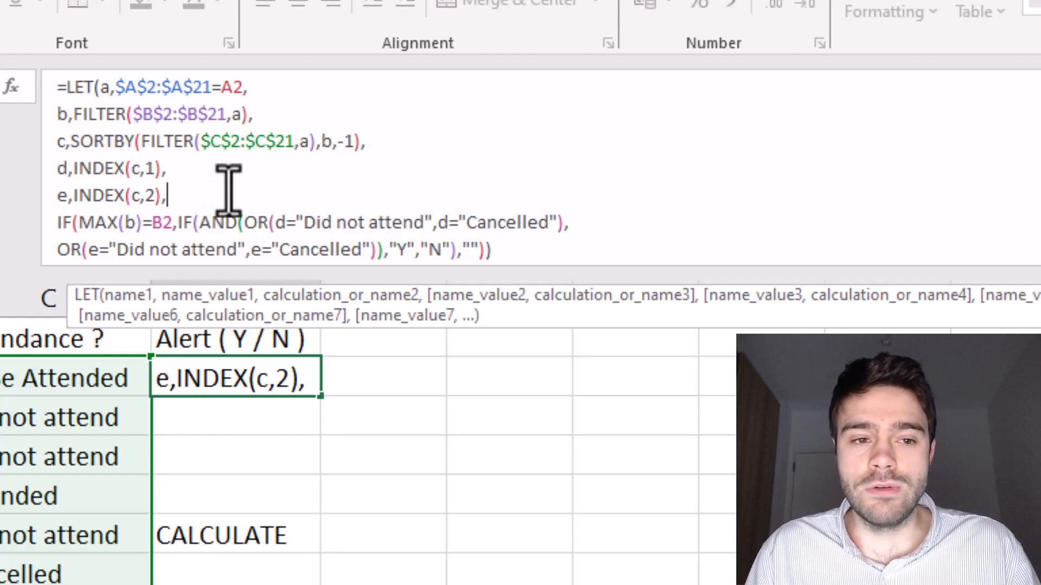
# - Review the definitions of c, d and e and the final IF calculation in the LET formula
pyautogui.click(76, 140)
pyautogui.moveTo(148, 136); pyautogui.dragTo(294, 145)
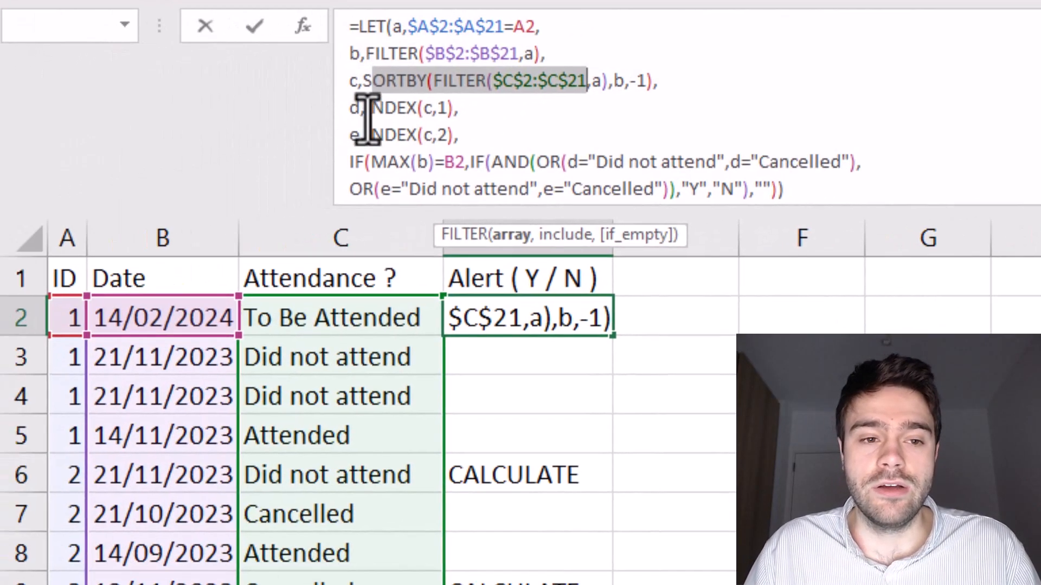
pyautogui.moveTo(64, 177); pyautogui.dragTo(135, 177)
pyautogui.moveTo(434, 114); pyautogui.dragTo(460, 114)
pyautogui.click(520, 148)
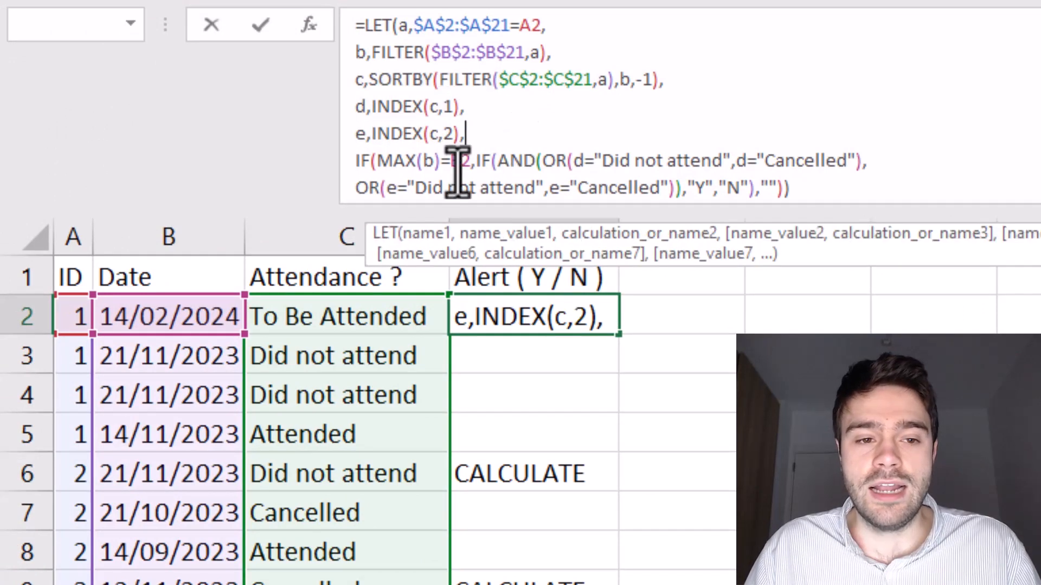
pyautogui.moveTo(356, 154); pyautogui.dragTo(813, 186)
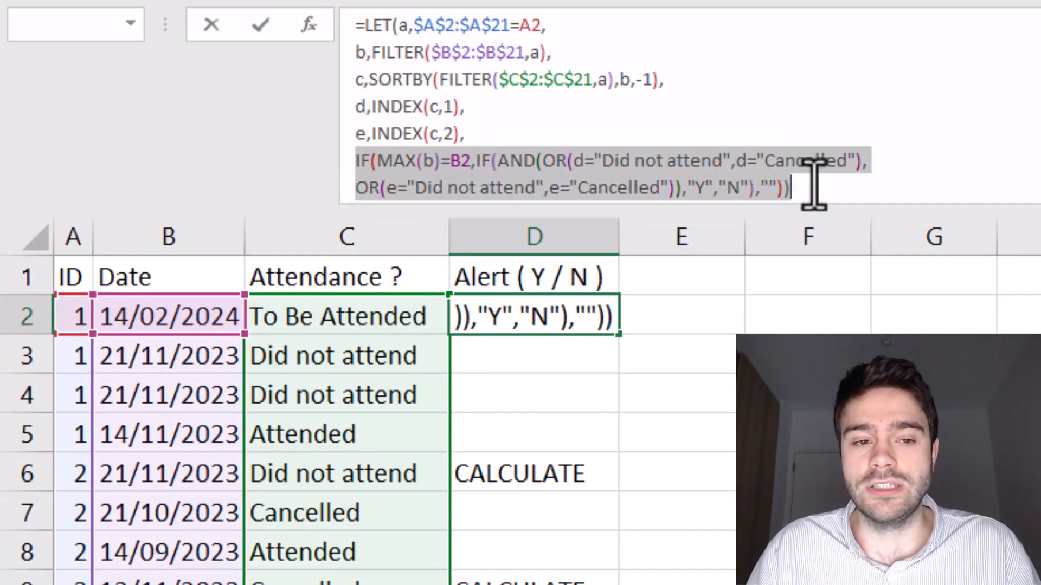
pyautogui.click(816, 189)
# - Commit the LET formula to D2 and fill it down the Alert (Y / N) column to row 21
pyautogui.press('Return')
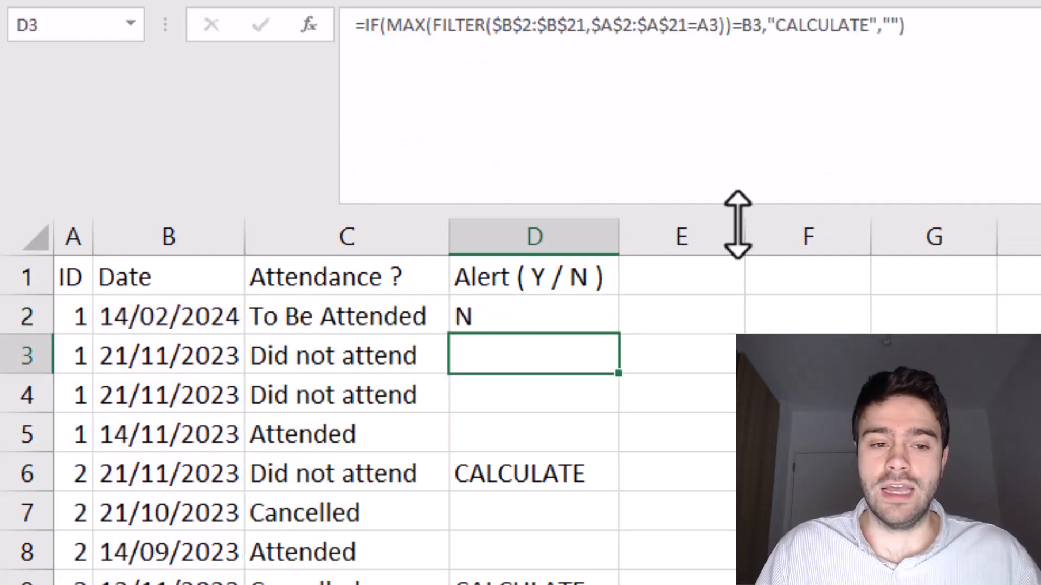
pyautogui.click(559, 321)
pyautogui.moveTo(617, 335); pyautogui.dragTo(326, 567)
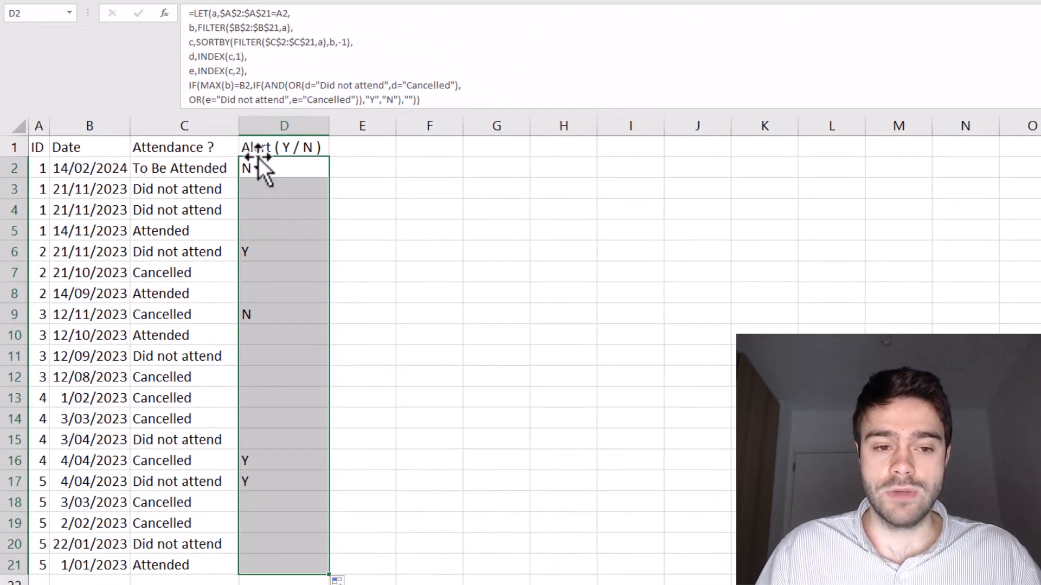
# - Check the Alert (Y / N) results for IDs 1, 2 and 3 against their latest attendance entries
pyautogui.click(258, 163)
pyautogui.click(258, 247)
pyautogui.click(255, 307)
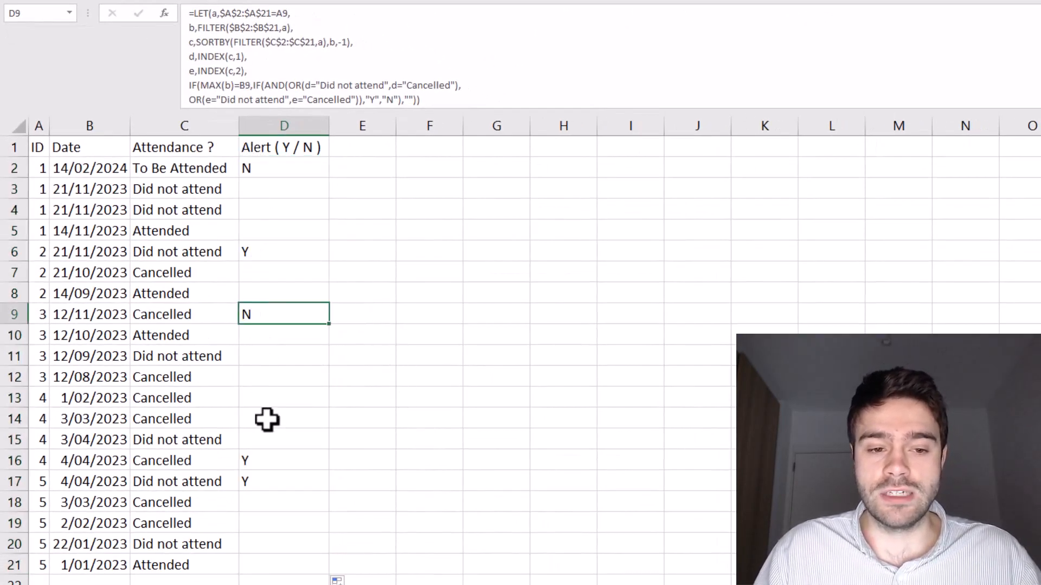
pyautogui.click(265, 458)
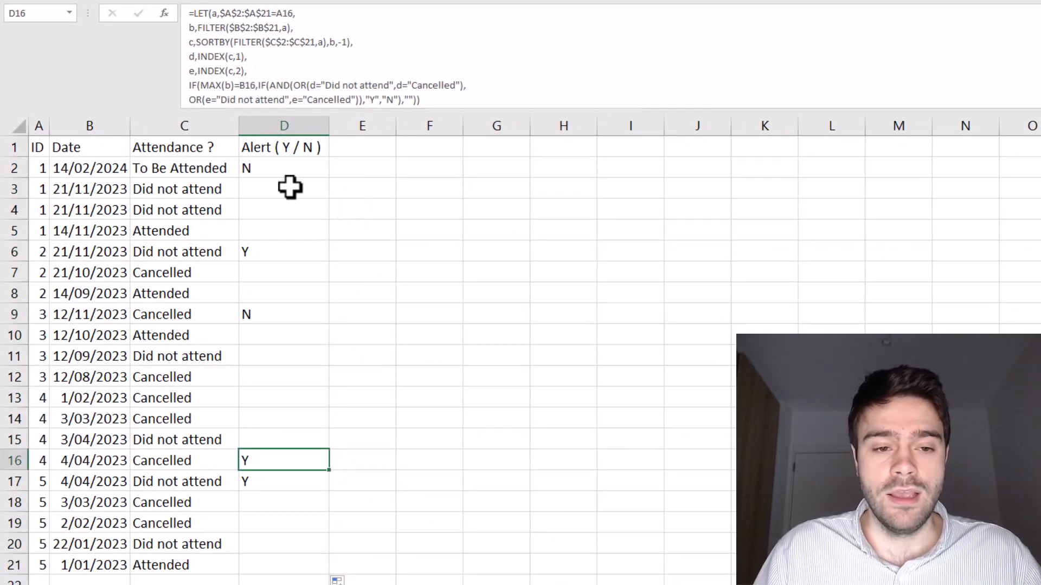
pyautogui.click(273, 173)
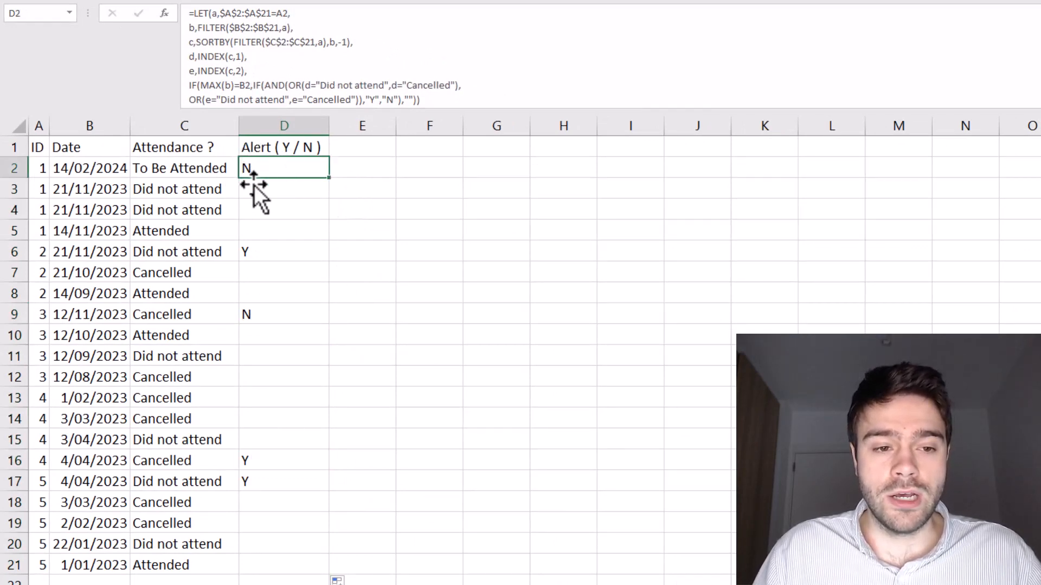
pyautogui.click(197, 163)
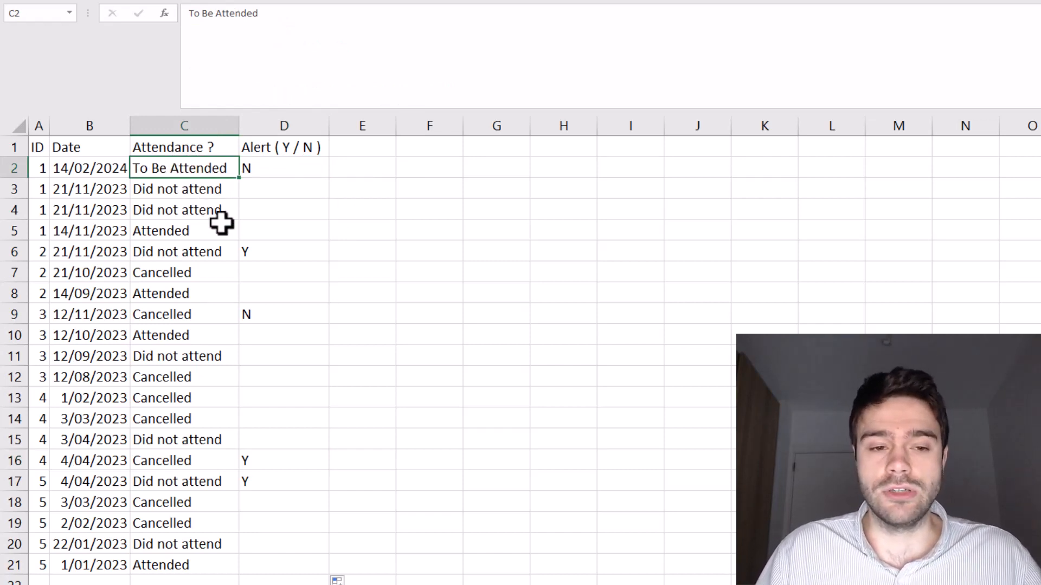
pyautogui.click(270, 247)
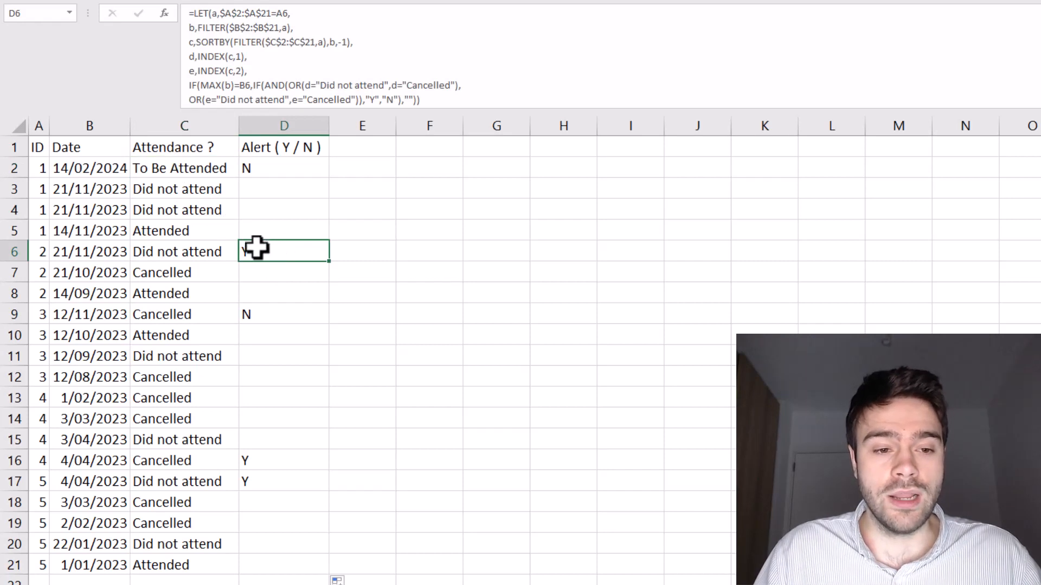
pyautogui.moveTo(172, 253); pyautogui.dragTo(170, 269)
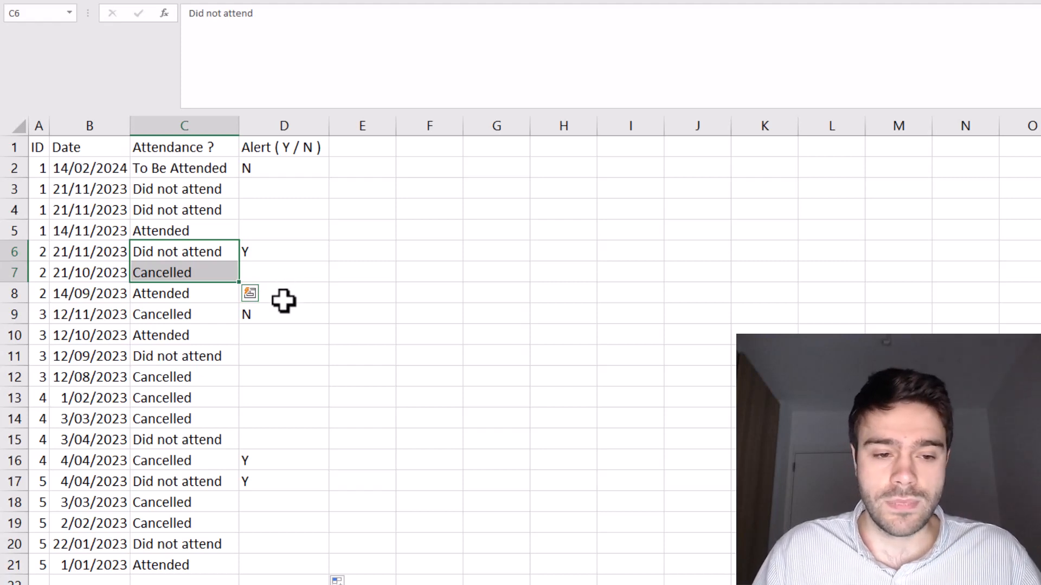
pyautogui.click(267, 316)
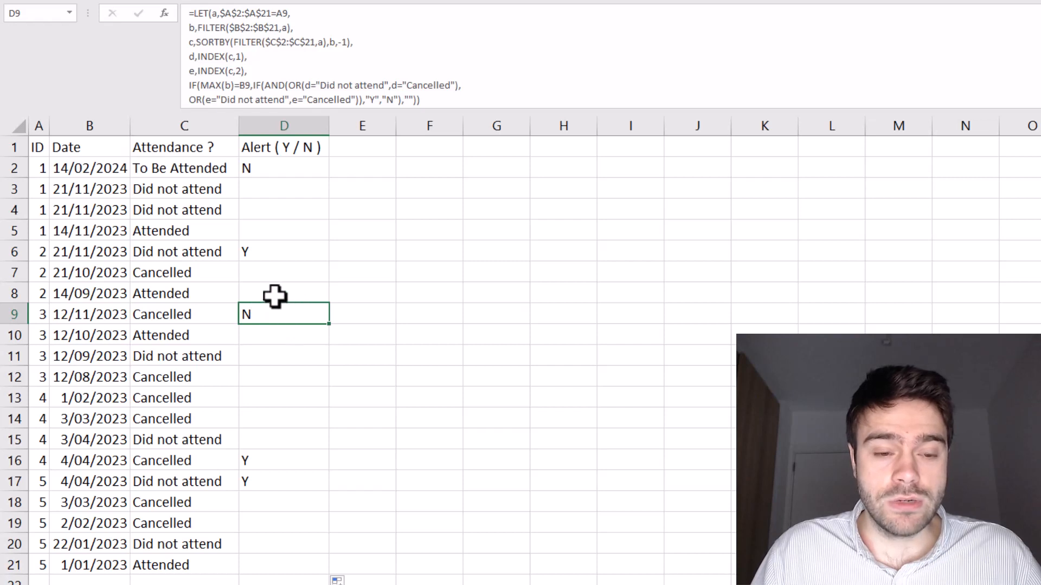
pyautogui.click(205, 333)
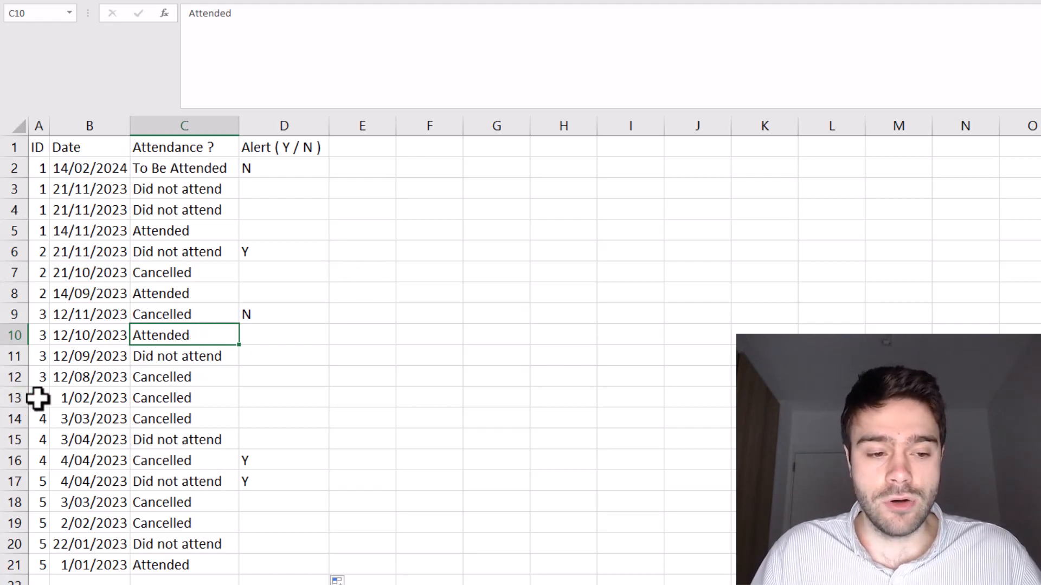
# - Check the Alert (Y / N) results for IDs 4 and 5 against their two latest dated attendance rows
pyautogui.moveTo(38, 399); pyautogui.dragTo(281, 455)
pyautogui.click(283, 455)
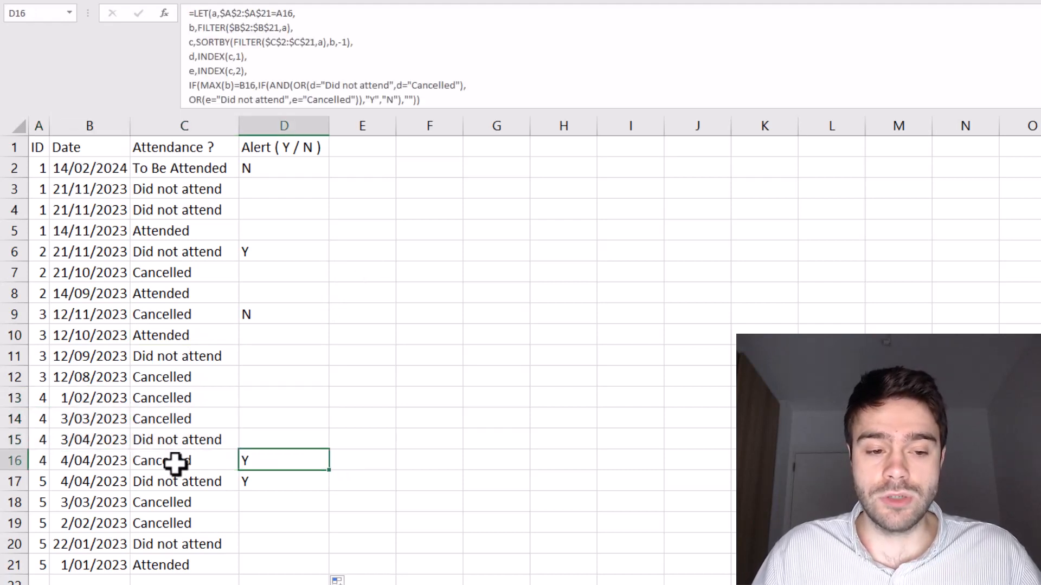
pyautogui.moveTo(174, 462); pyautogui.dragTo(29, 447)
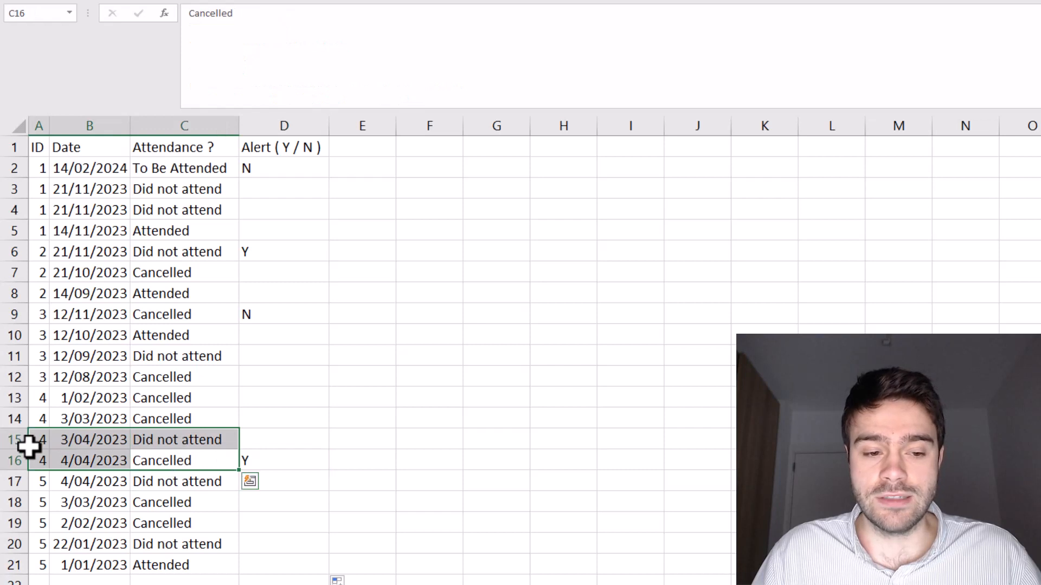
pyautogui.click(409, 474)
pyautogui.click(272, 479)
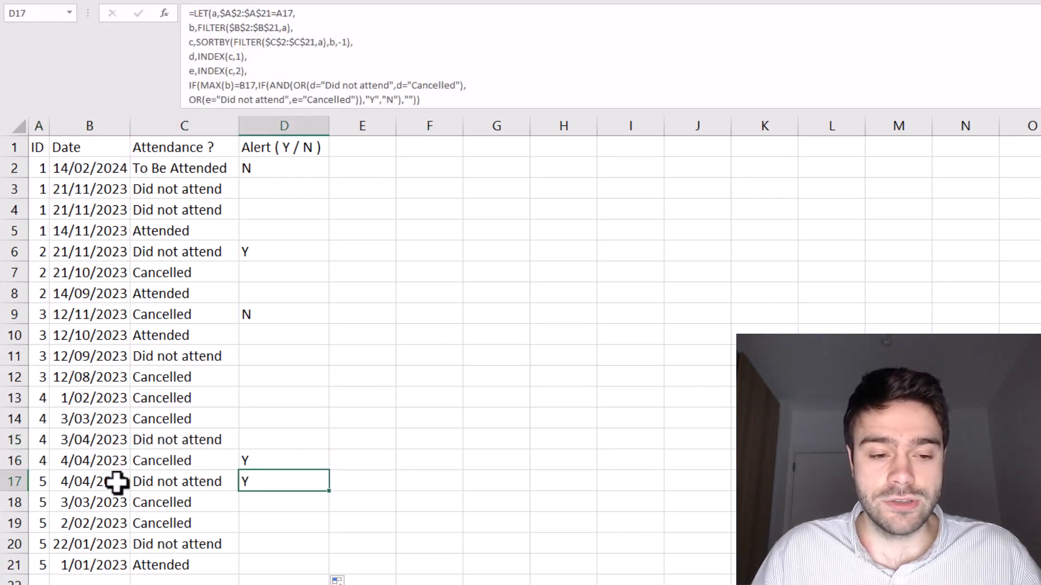
pyautogui.click(179, 487)
pyautogui.moveTo(176, 497); pyautogui.dragTo(44, 497)
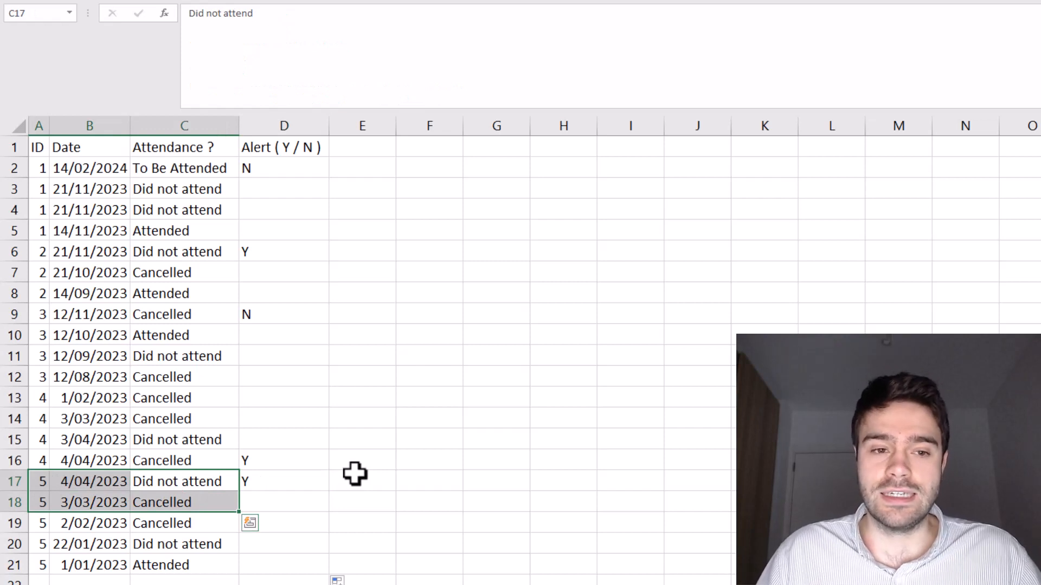
# - Open the LET formula in D2 and examine the MAX(b)=B2 test, the definitions of a and b, and the empty-string fallback
pyautogui.click(275, 172)
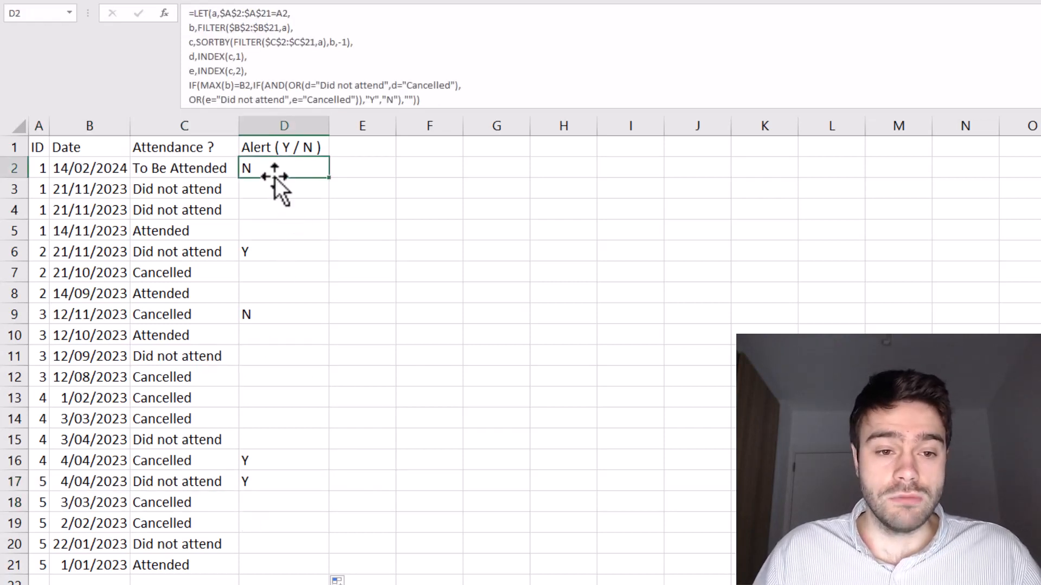
pyautogui.click(442, 101)
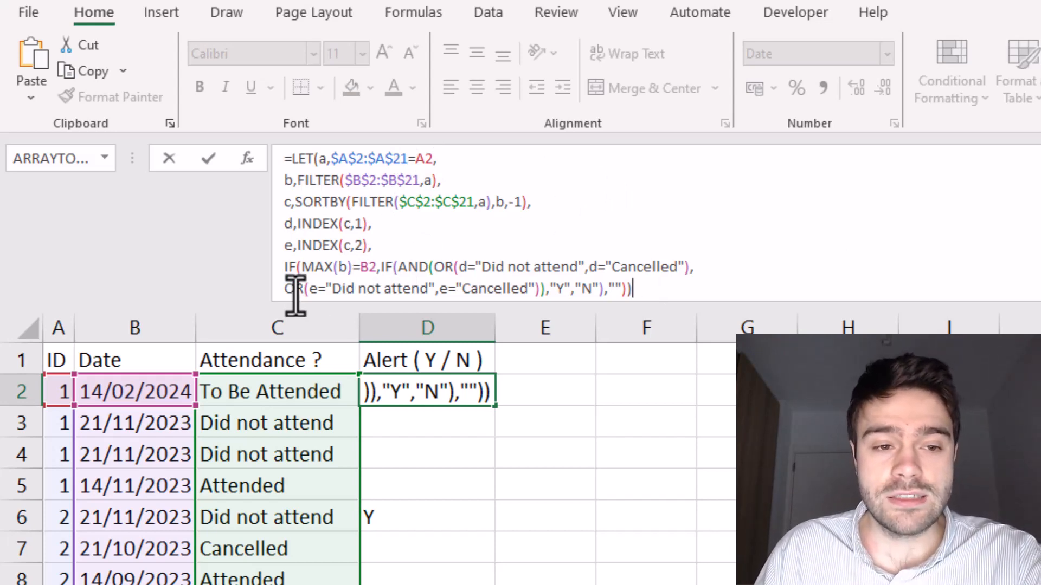
pyautogui.click(301, 268)
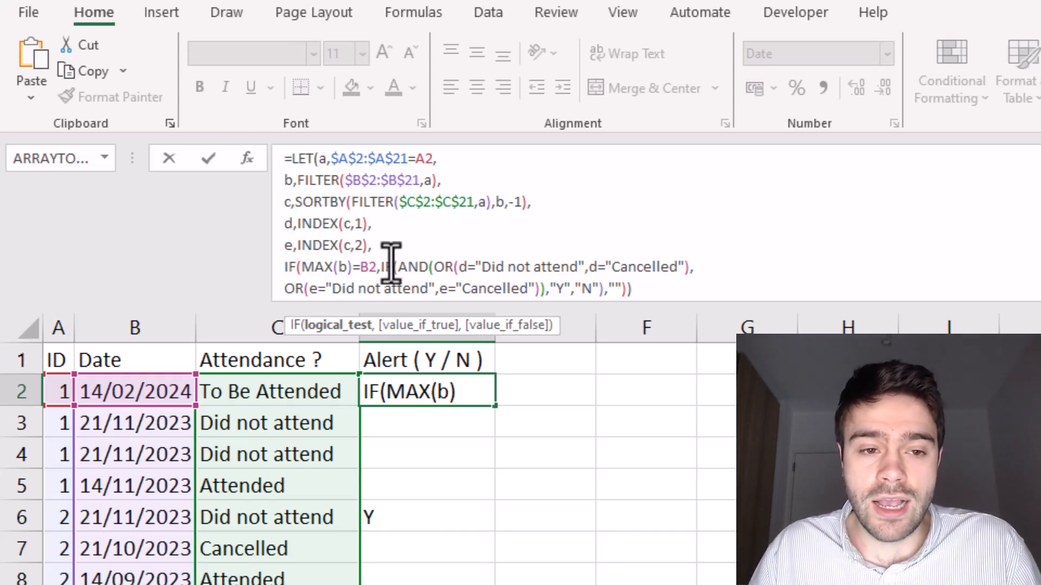
pyautogui.doubleClick(368, 267)
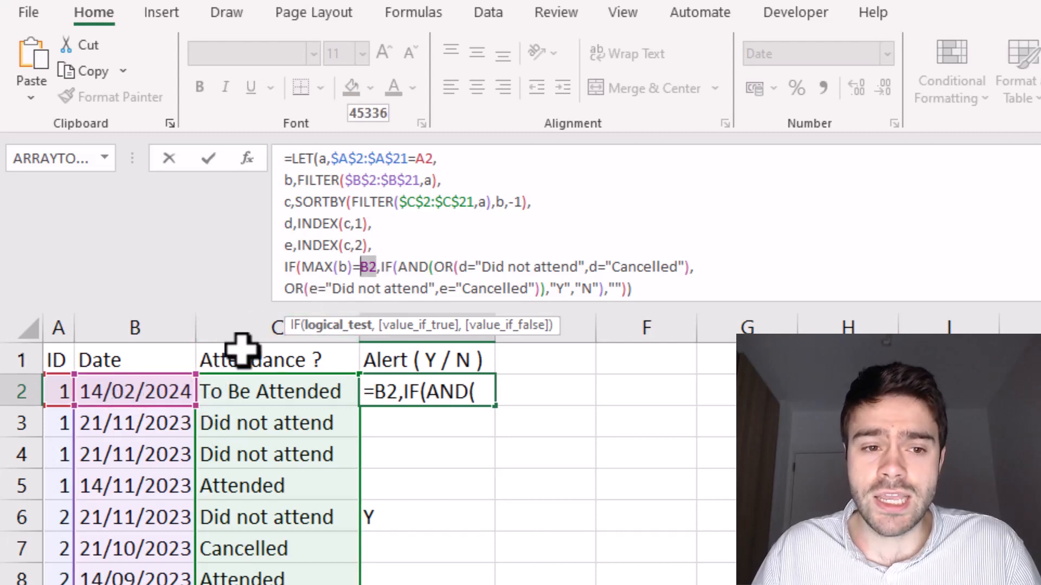
pyautogui.click(383, 274)
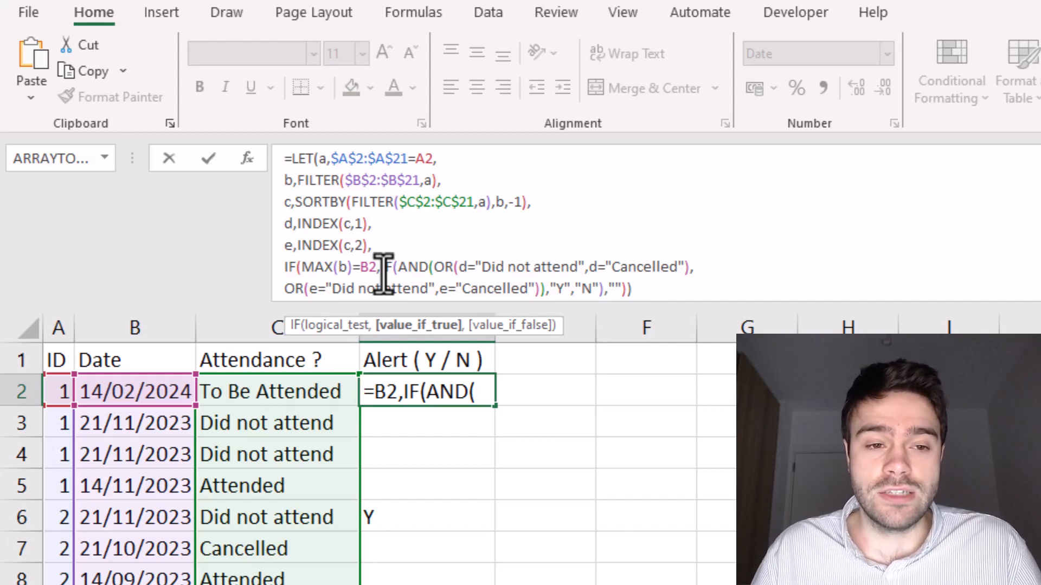
pyautogui.doubleClick(343, 267)
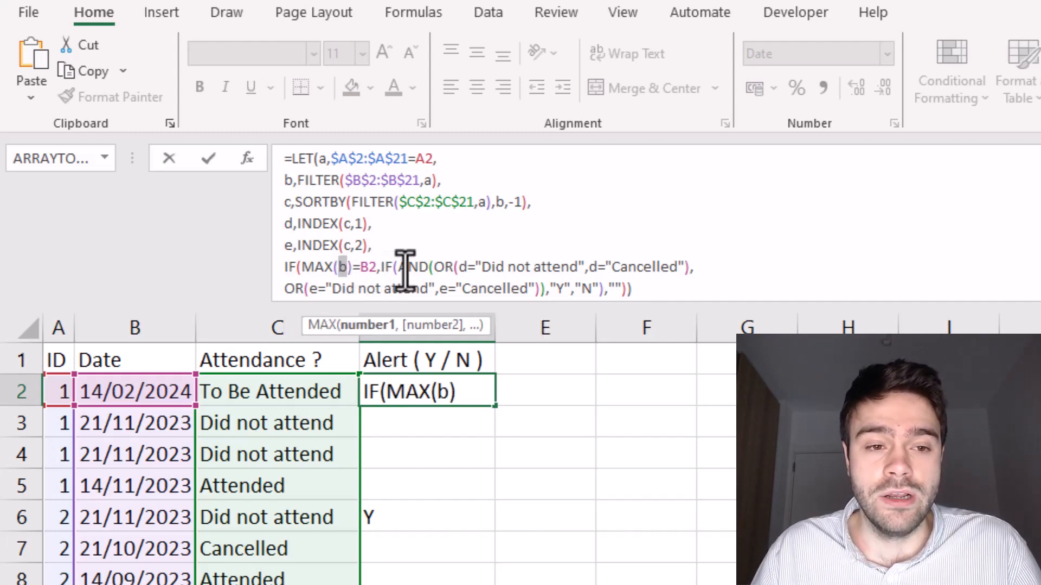
pyautogui.click(406, 267)
pyautogui.moveTo(441, 181); pyautogui.dragTo(297, 182)
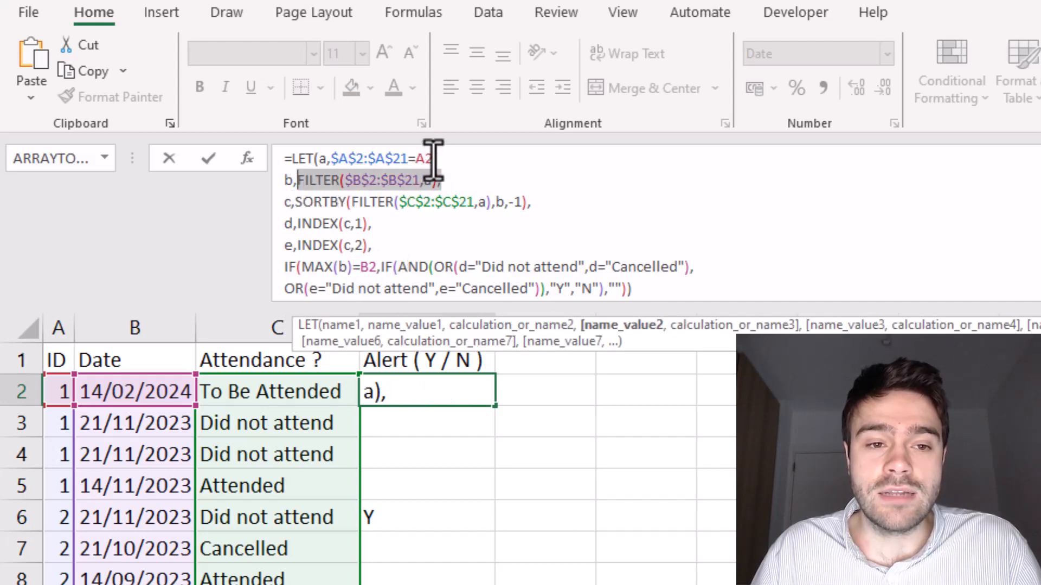
pyautogui.moveTo(432, 159); pyautogui.dragTo(330, 168)
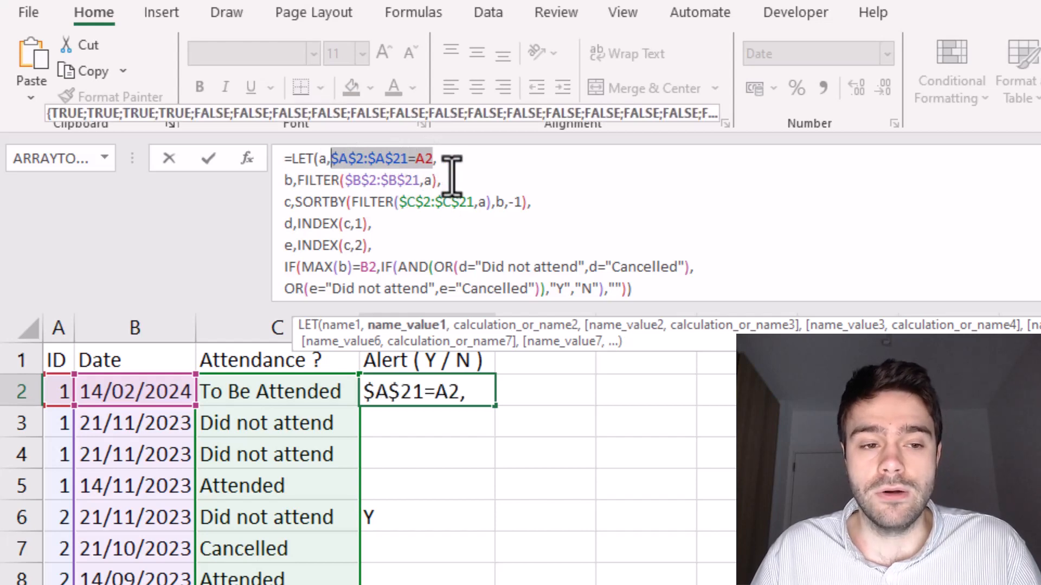
pyautogui.click(383, 268)
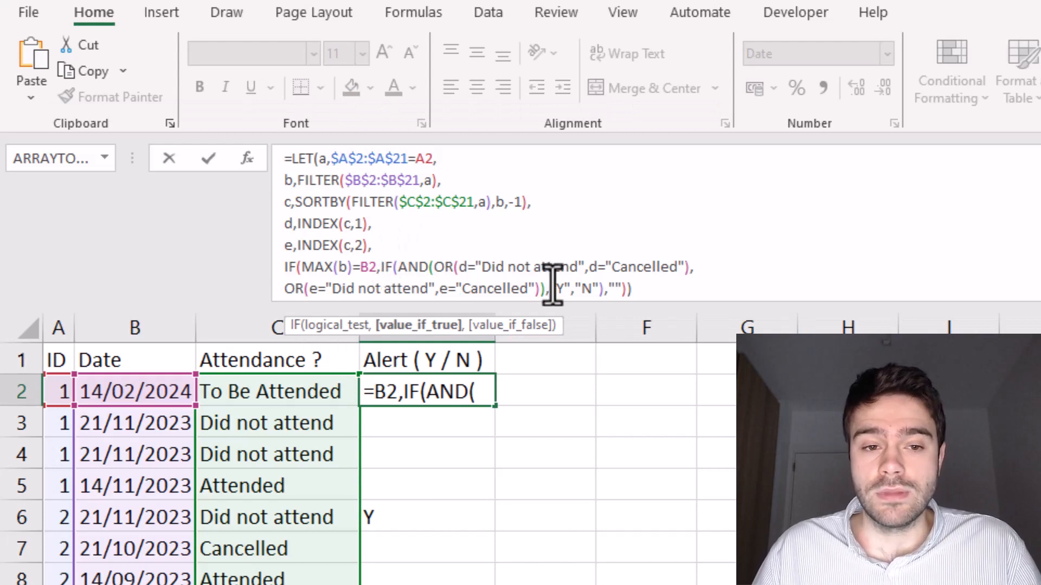
pyautogui.doubleClick(615, 289)
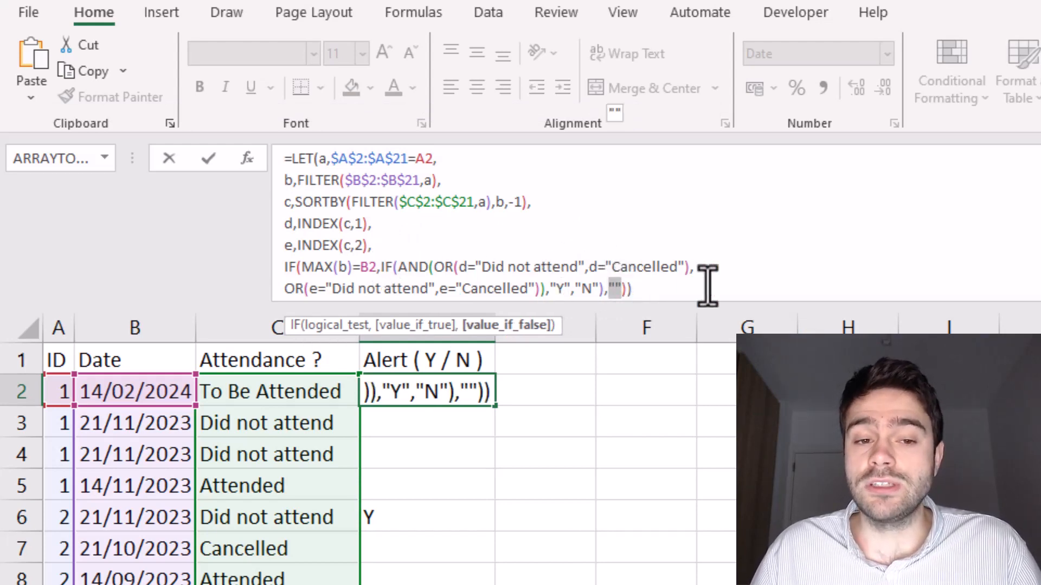
pyautogui.press('End')
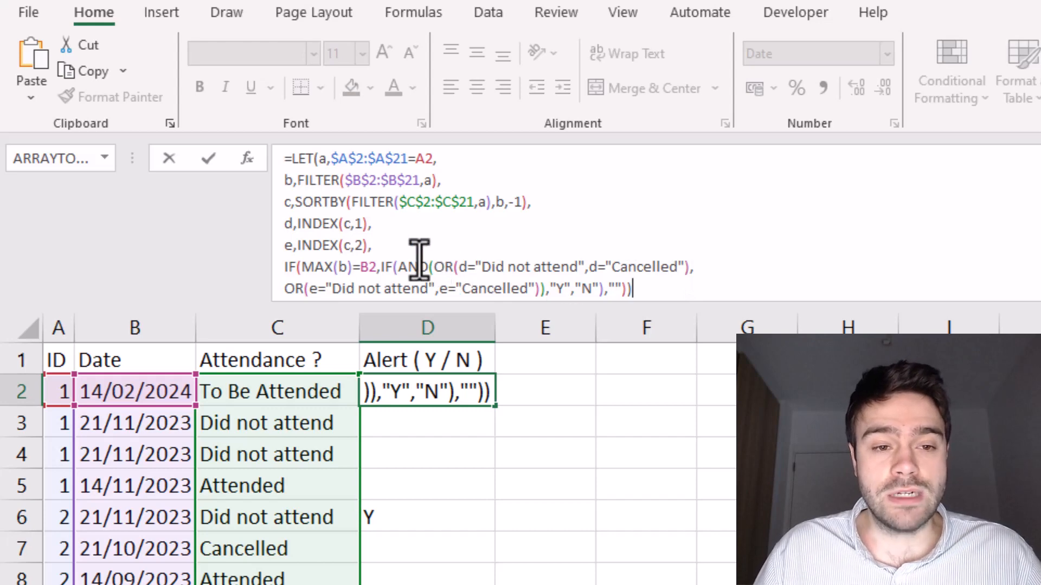
# - Examine how d and e take the first and second items of c, and how SORTBY orders c by b descending
pyautogui.click(381, 267)
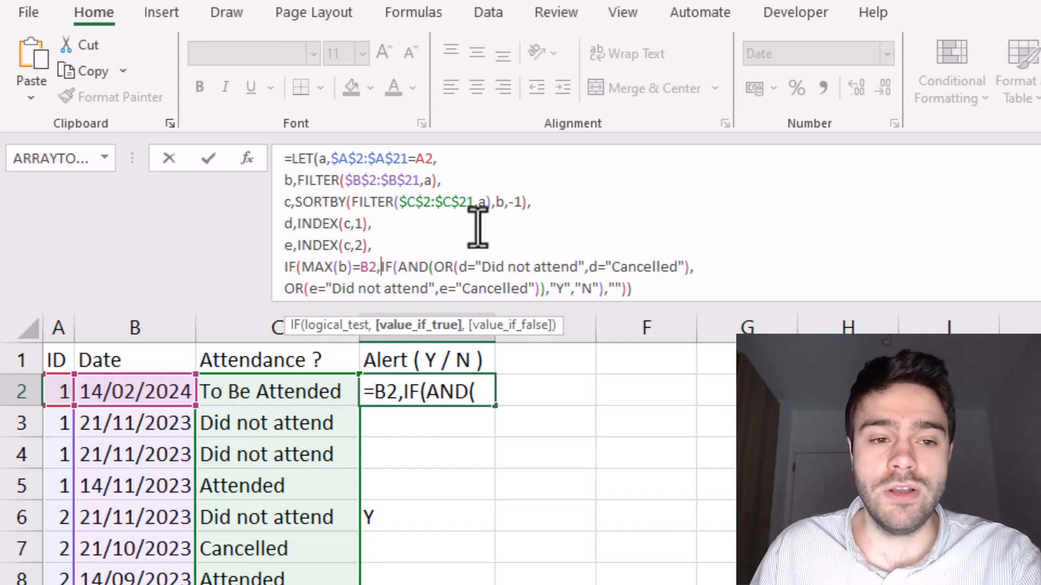
pyautogui.moveTo(374, 250); pyautogui.dragTo(274, 225)
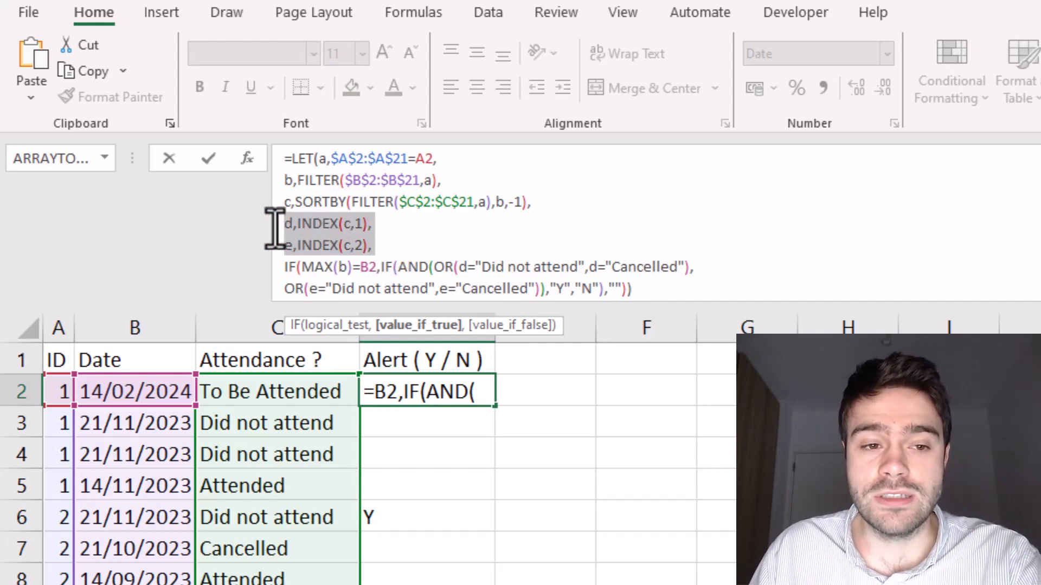
pyautogui.click(360, 243)
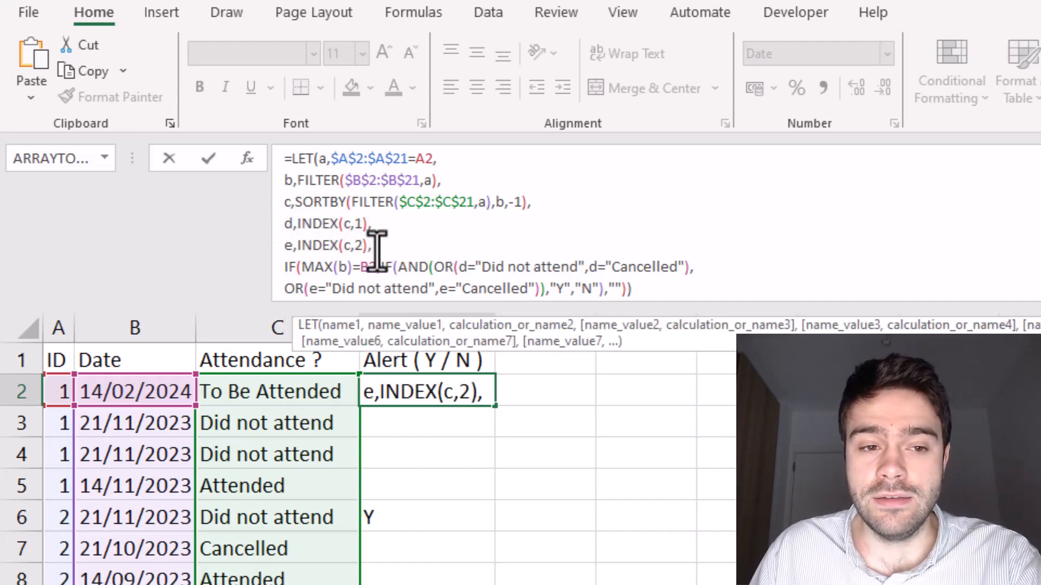
pyautogui.click(356, 226)
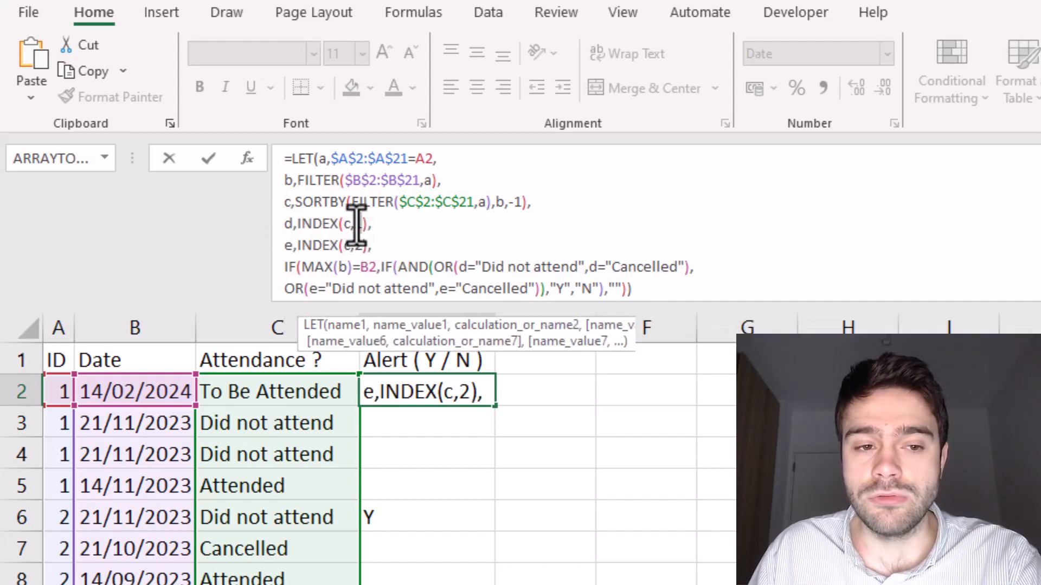
pyautogui.moveTo(356, 247); pyautogui.dragTo(367, 250)
pyautogui.click(368, 250)
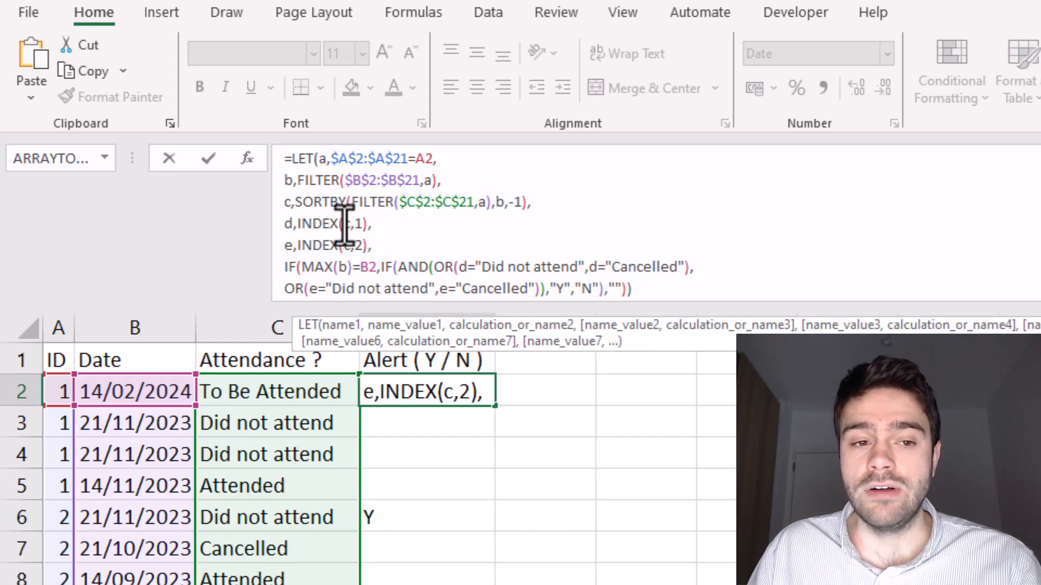
pyautogui.moveTo(298, 204); pyautogui.dragTo(557, 205)
pyautogui.click(557, 206)
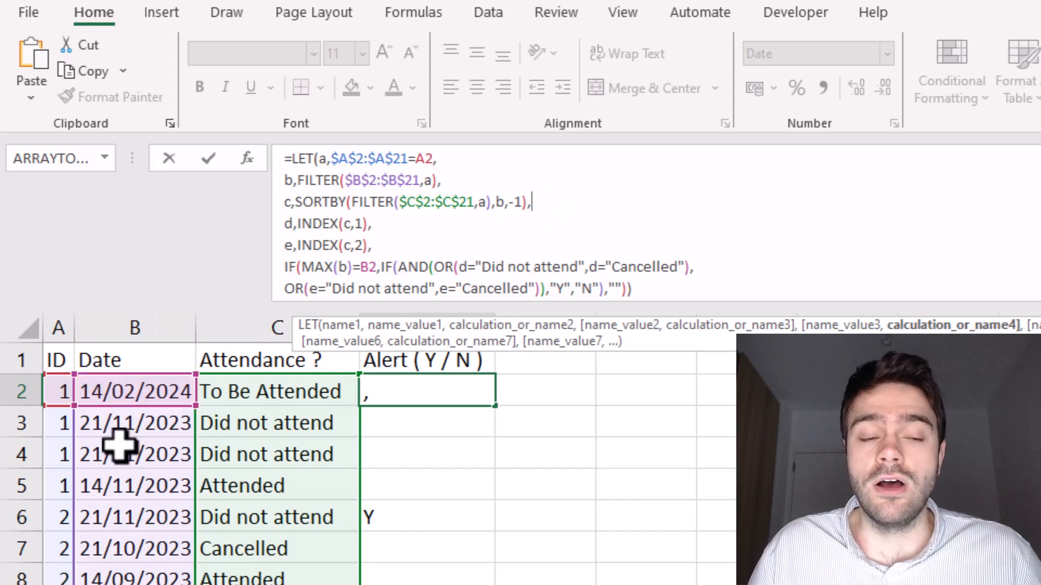
pyautogui.moveTo(523, 202); pyautogui.dragTo(509, 202)
pyautogui.click(539, 209)
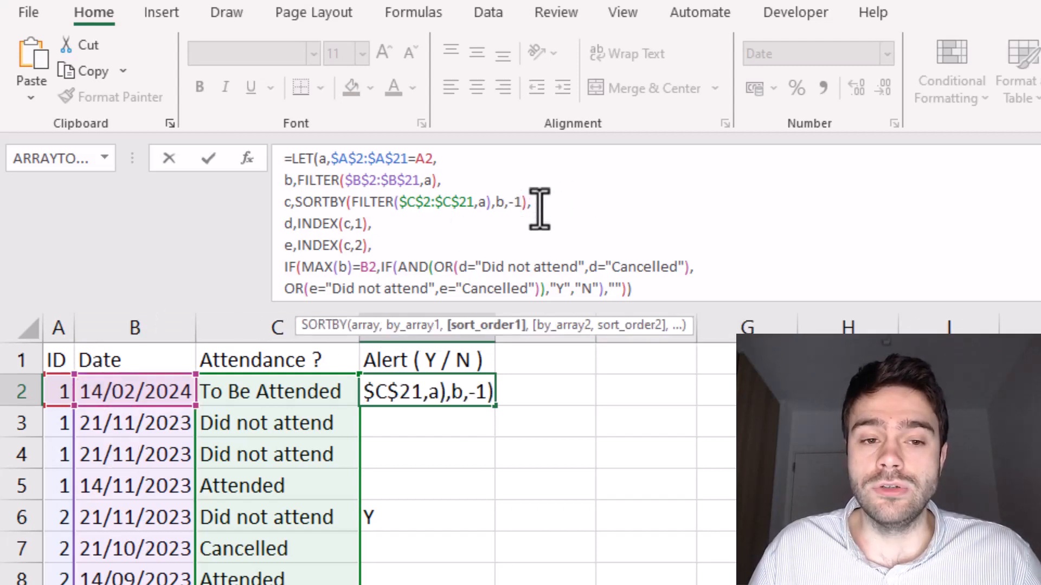
# - Examine the first OR test, which compares d with "Did not attend" and "Cancelled" inside the AND function
pyautogui.click(594, 223)
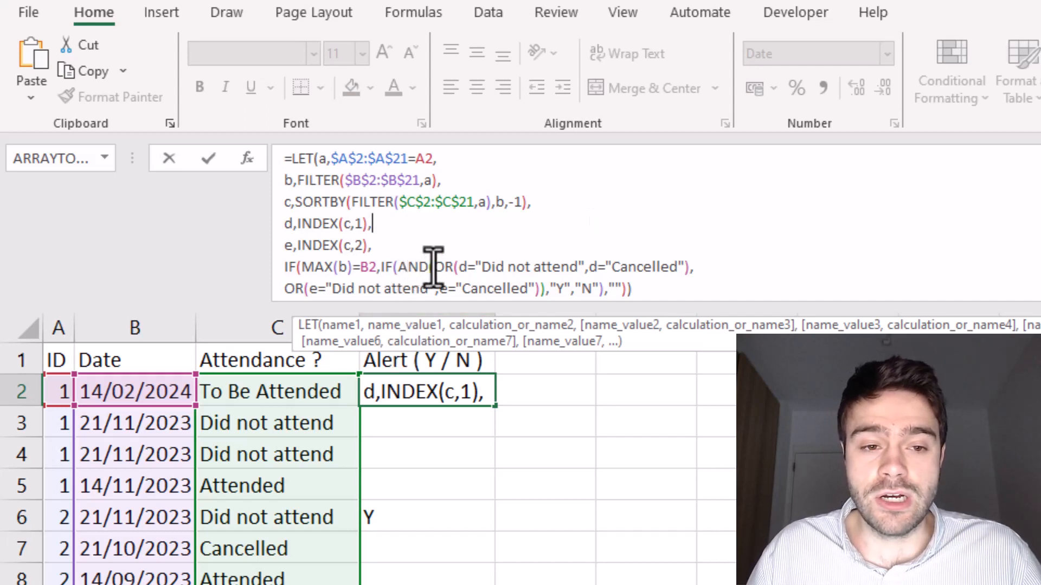
pyautogui.moveTo(434, 269); pyautogui.dragTo(687, 262)
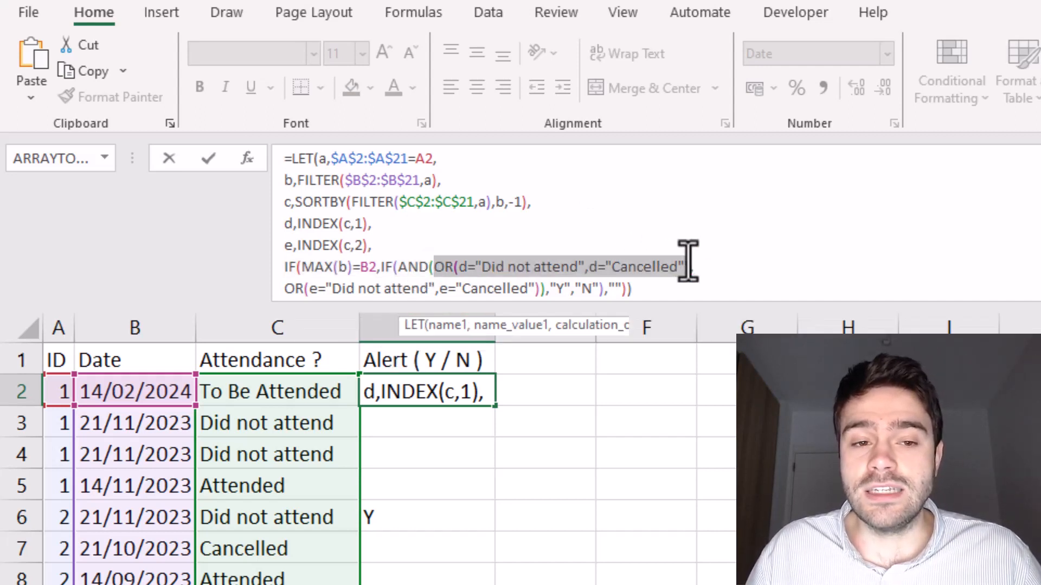
pyautogui.click(706, 265)
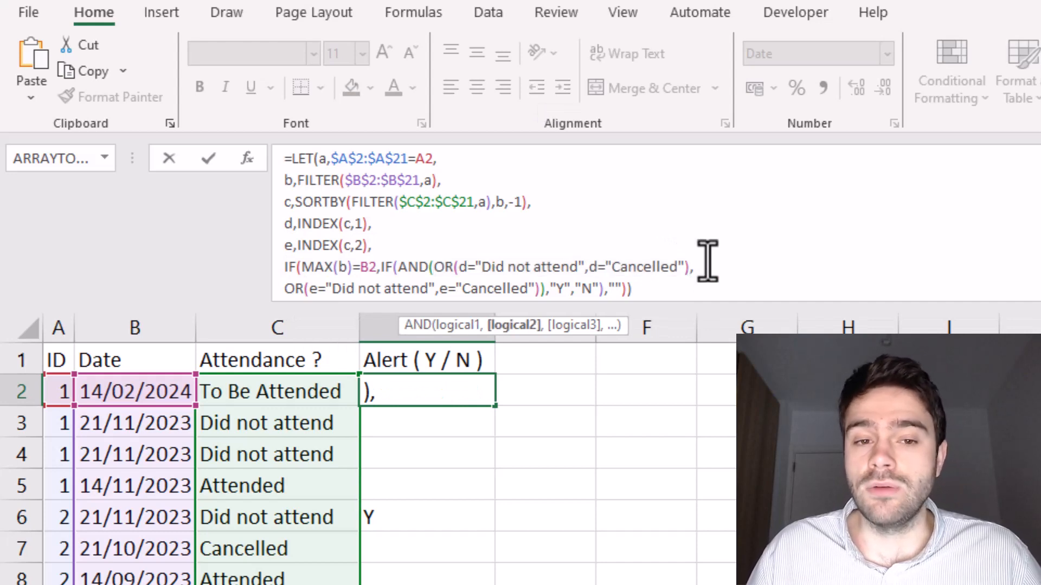